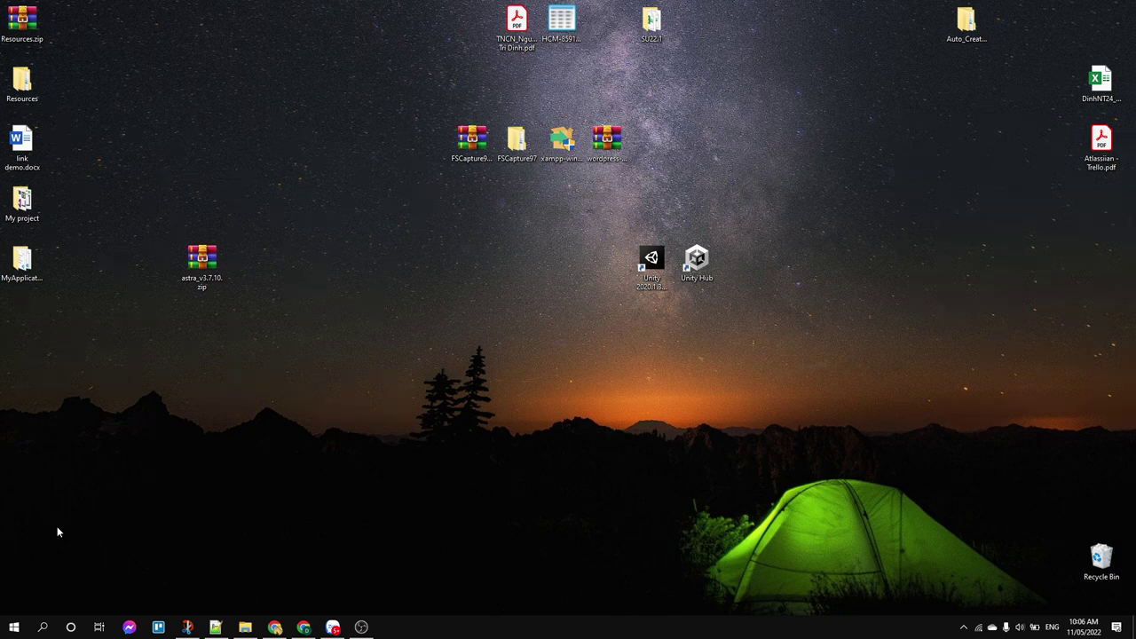
Step: Launch xampp-control and start the Apache (ports 443, 8080) and MySQL (3306) servers
click(14, 627)
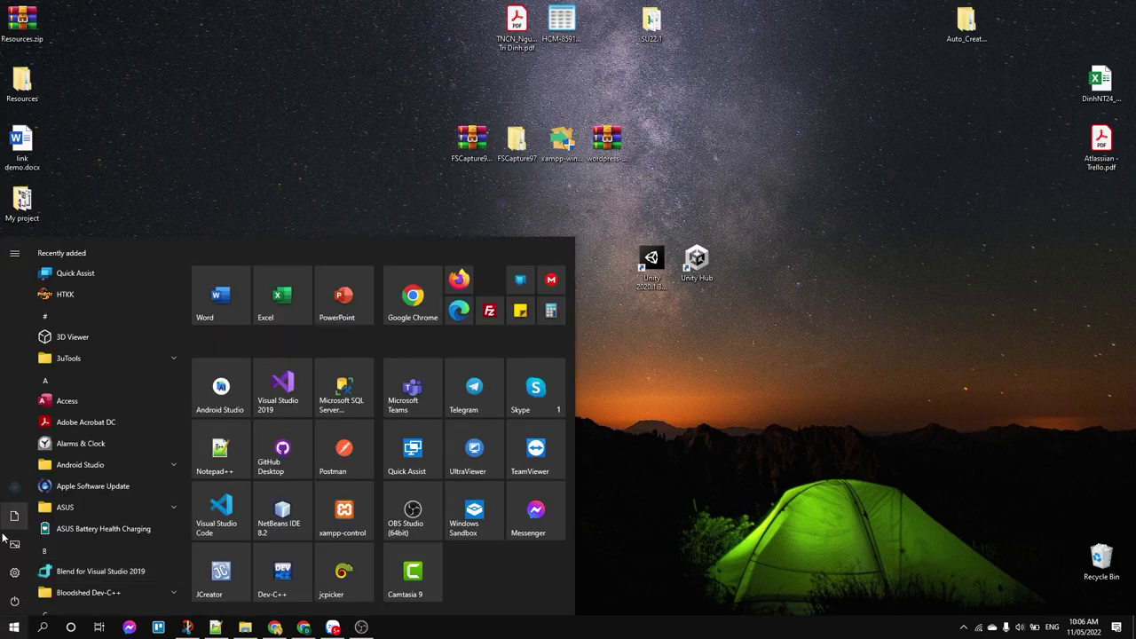
text(xam)
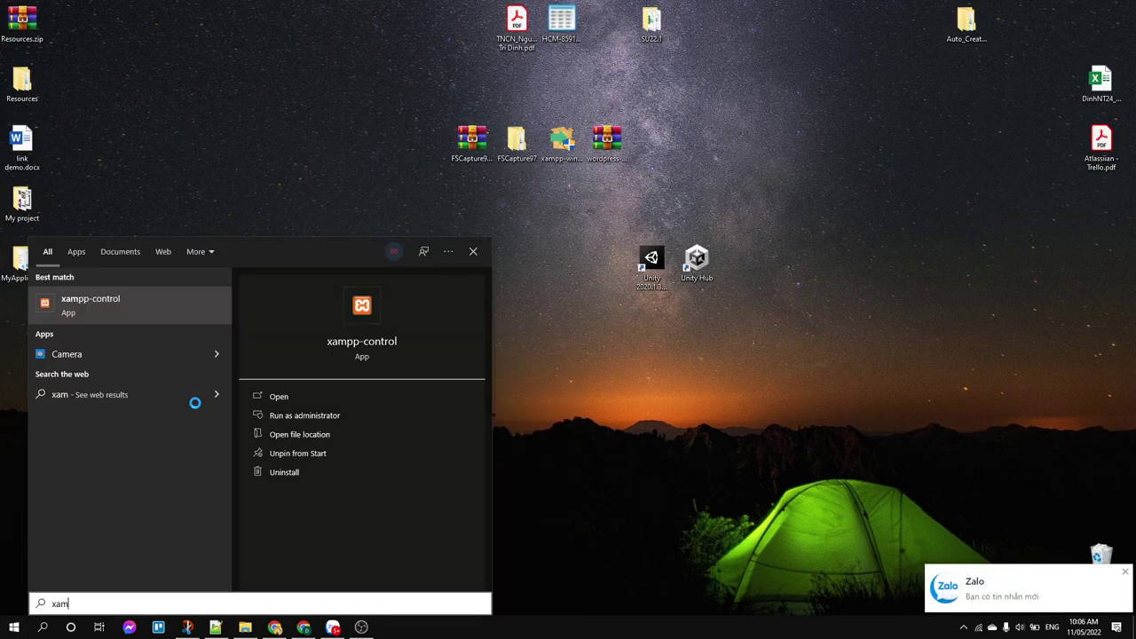
click(75, 307)
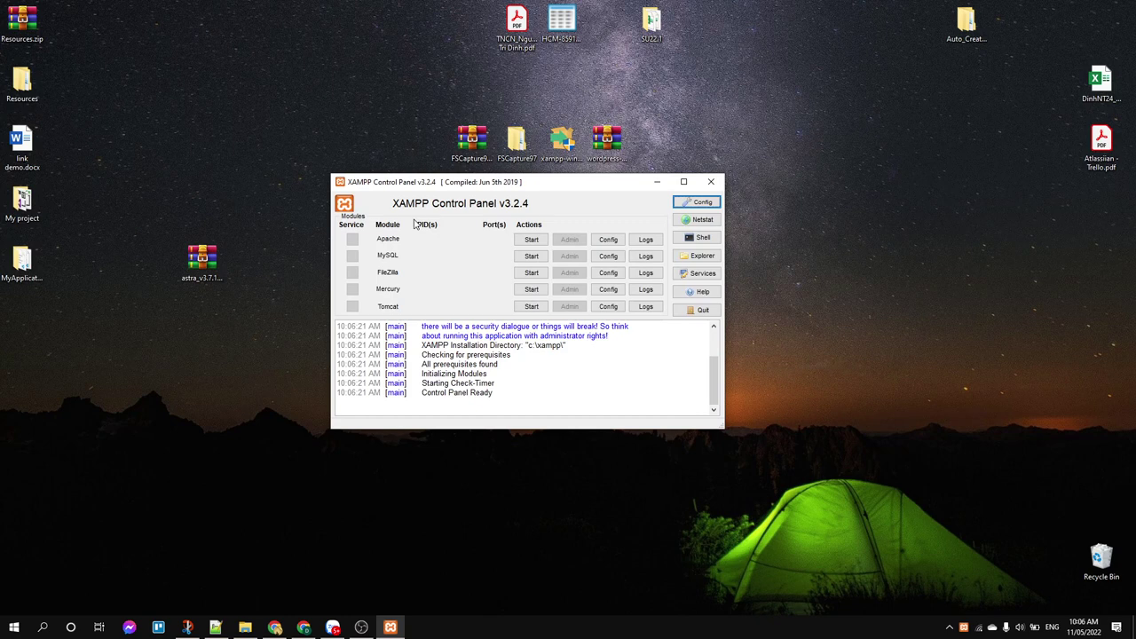
click(529, 240)
click(530, 256)
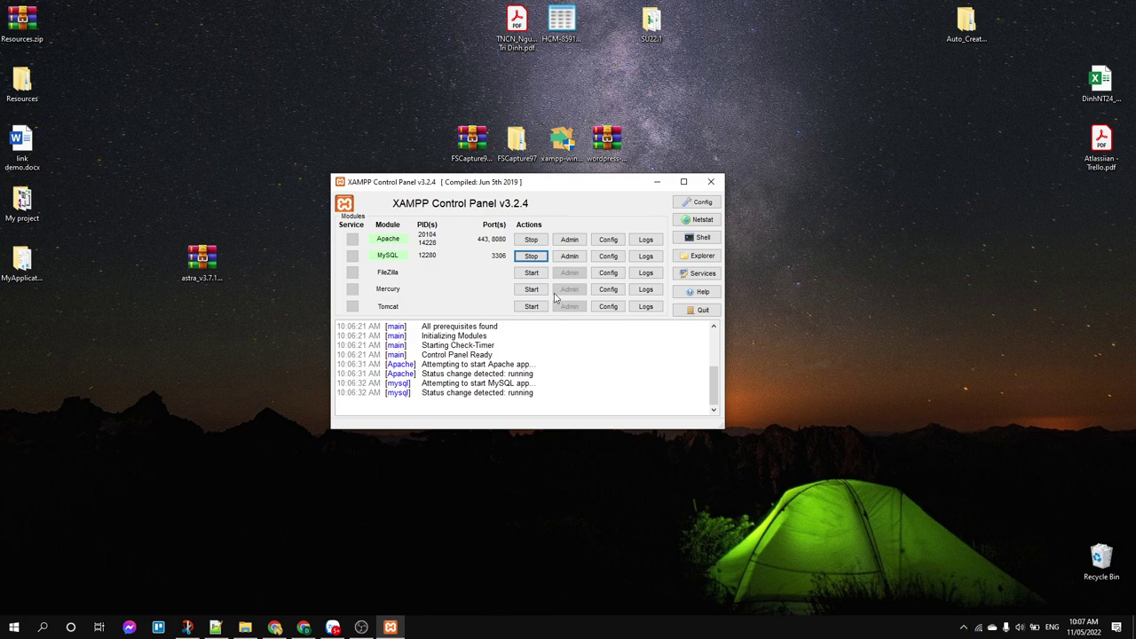
click(274, 628)
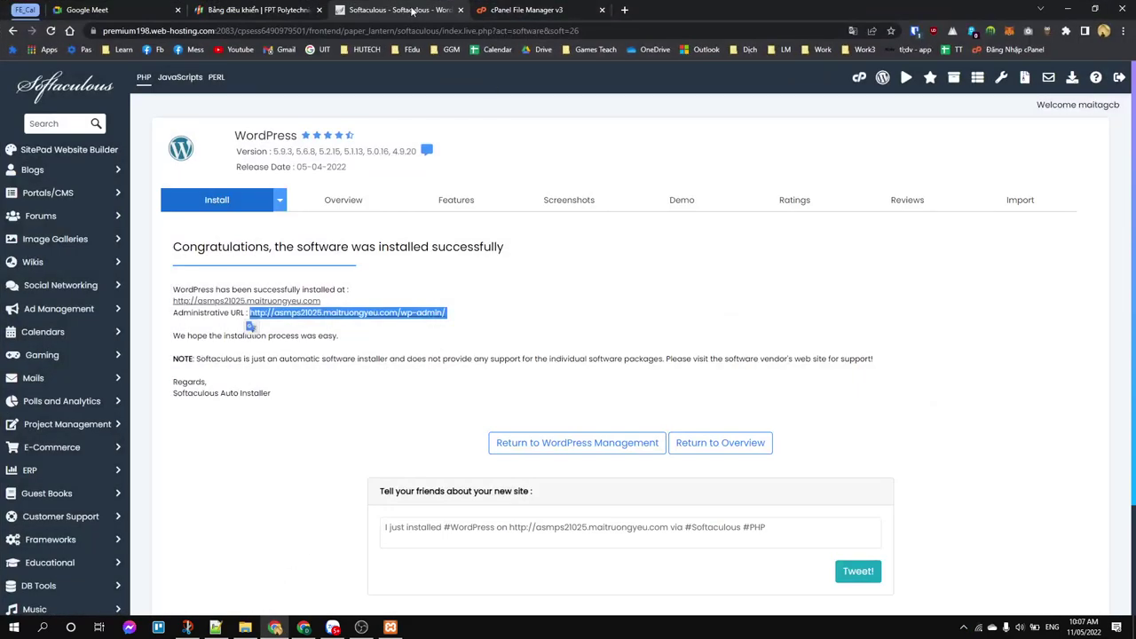
Step: Load localhost:8080/wordpress/ in a new tab and glance over the DinhNT's Store homepage
click(625, 10)
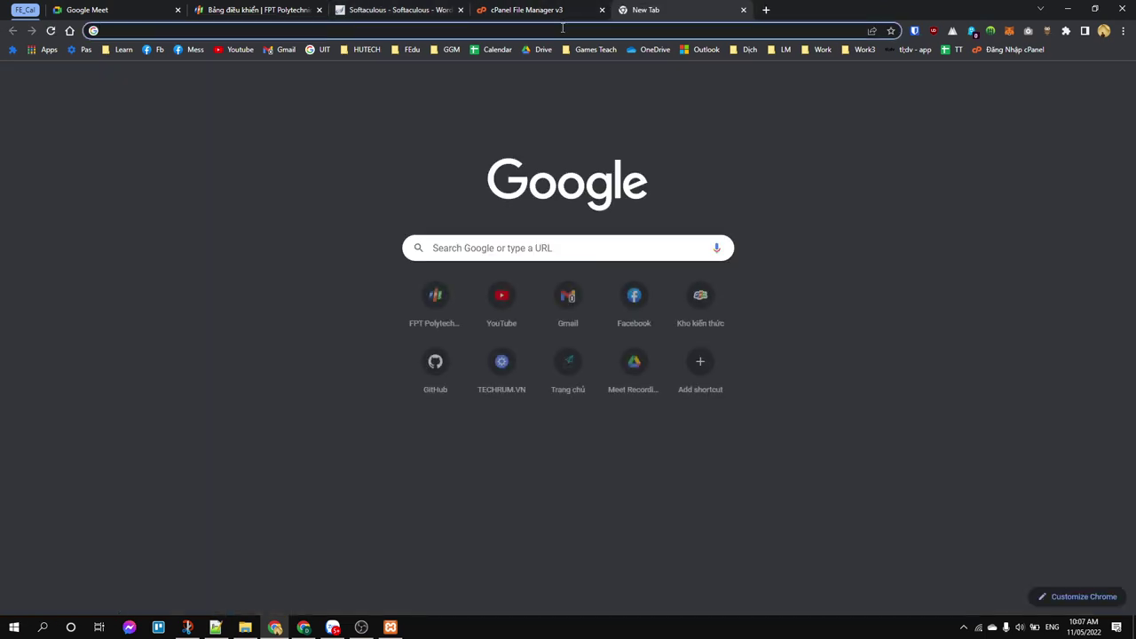
text(localhost:8080/)
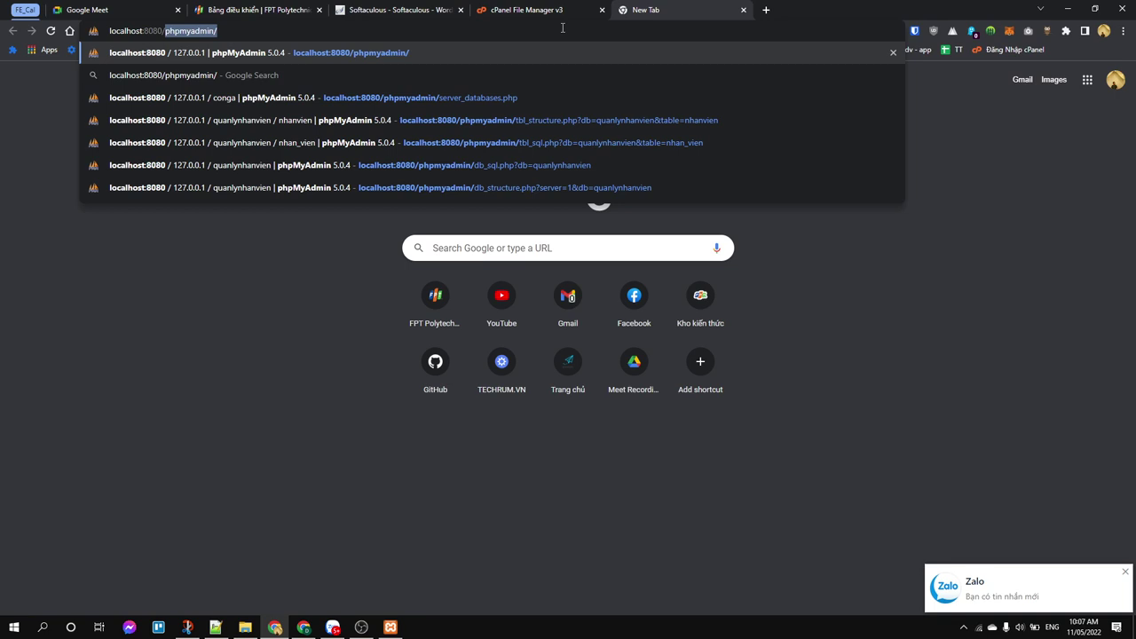
text(wo)
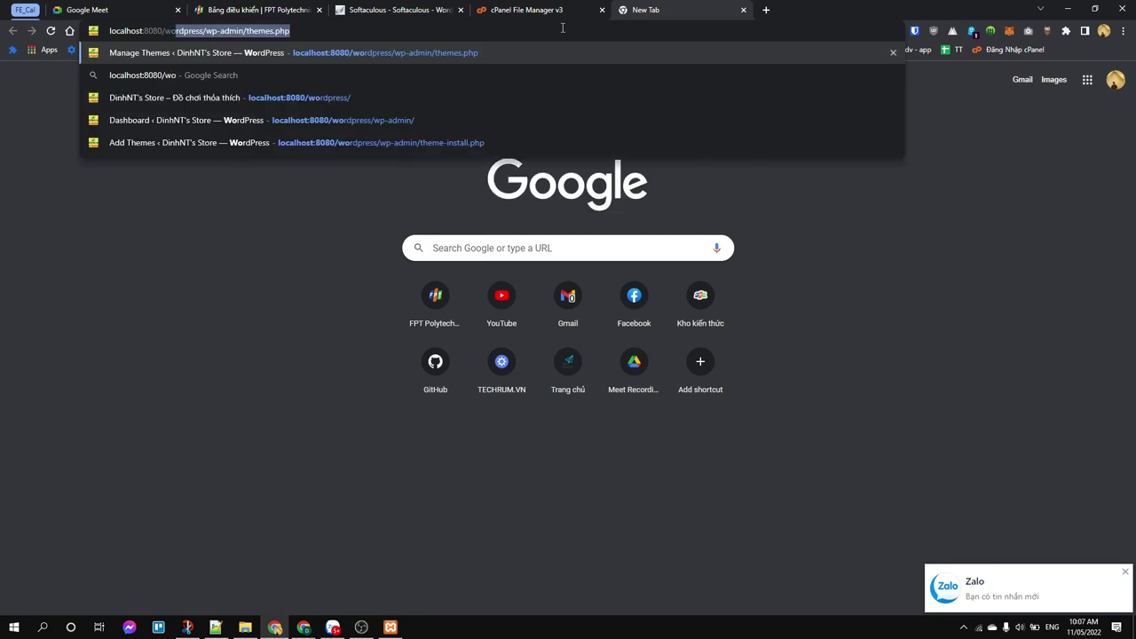
text(rdpress/)
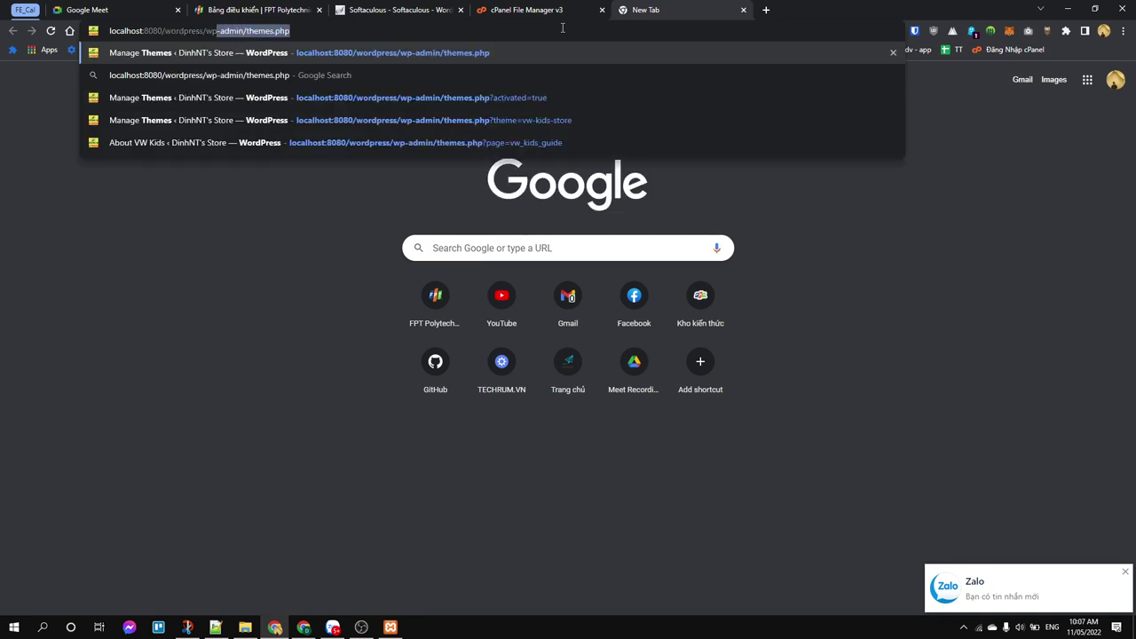
key(Delete)
key(Return)
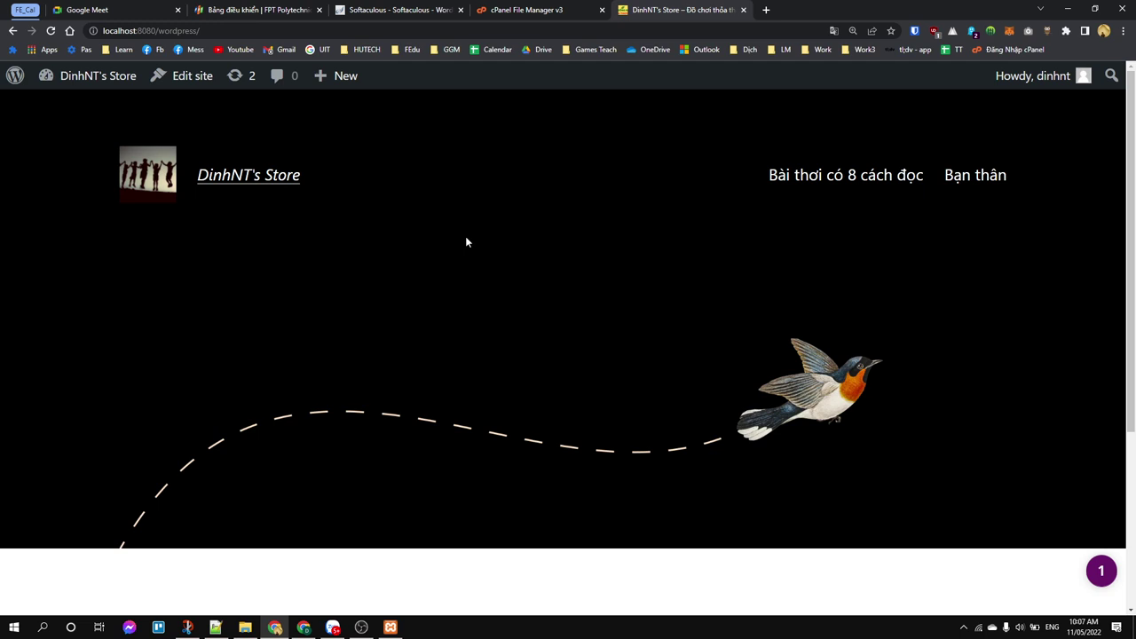
scroll(466, 240, down, 3)
scroll(466, 240, up, 3)
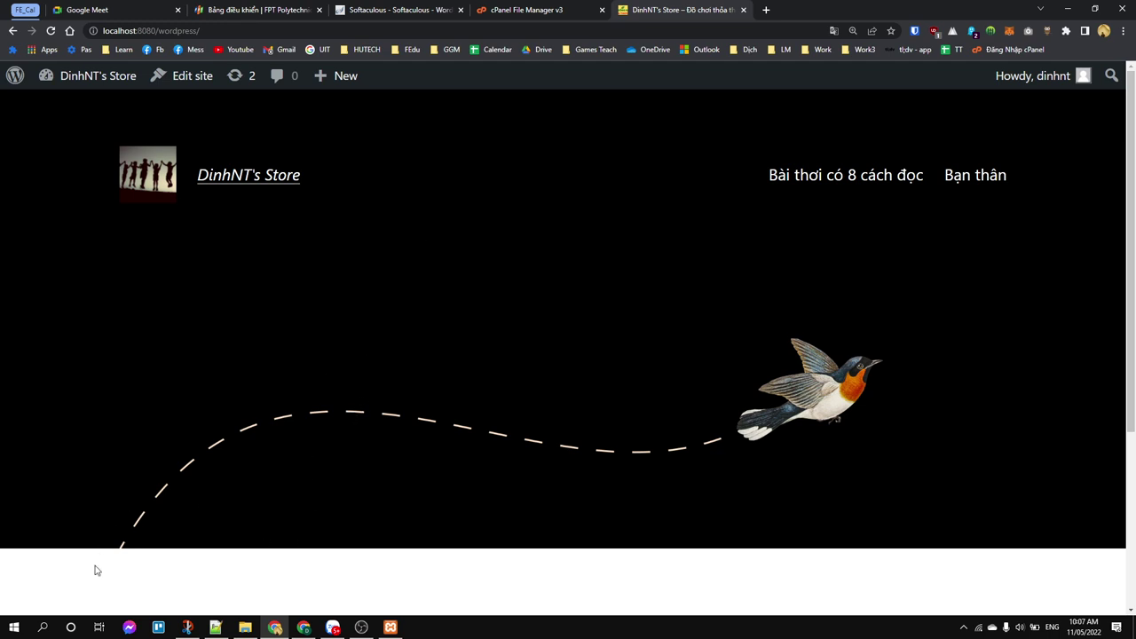
click(221, 629)
key(End)
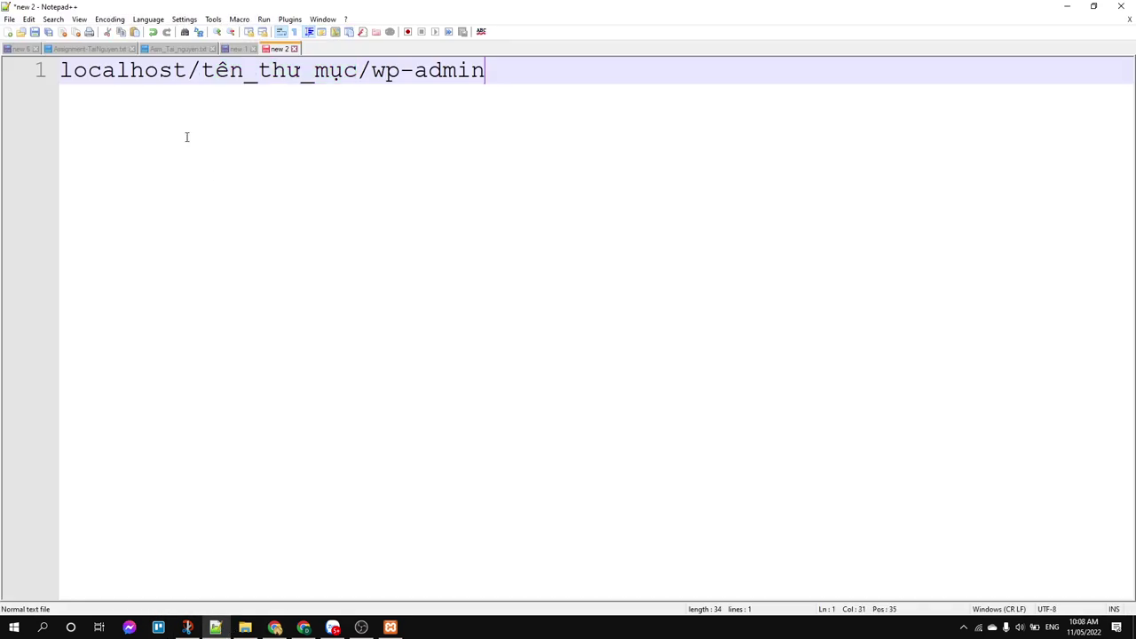
click(187, 72)
key(shift+Home)
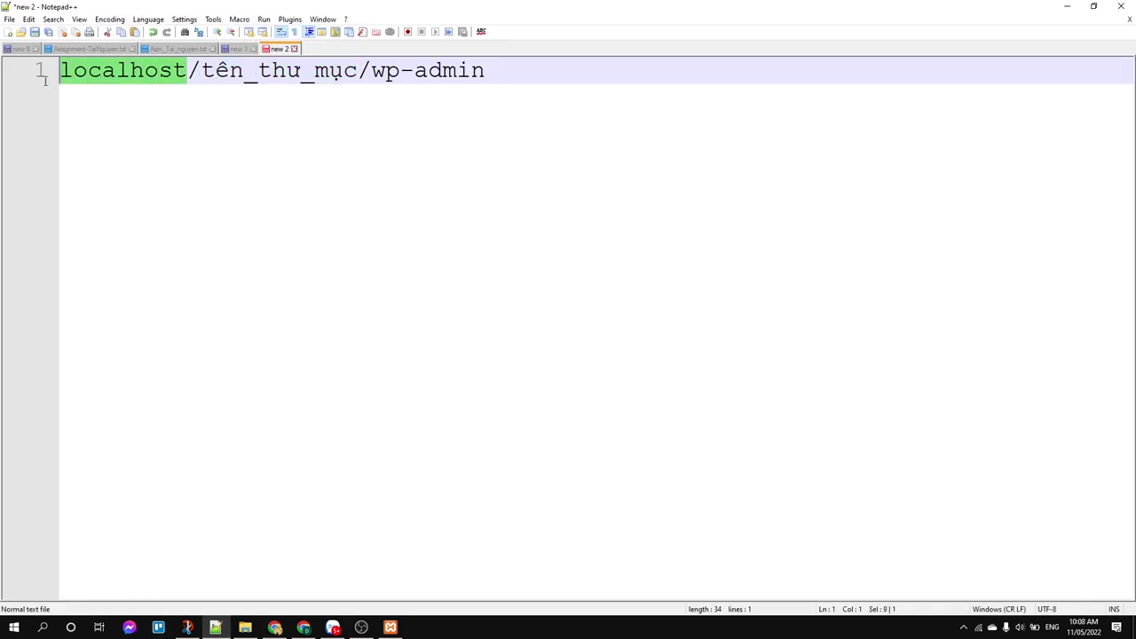
drag(212, 76, 343, 71)
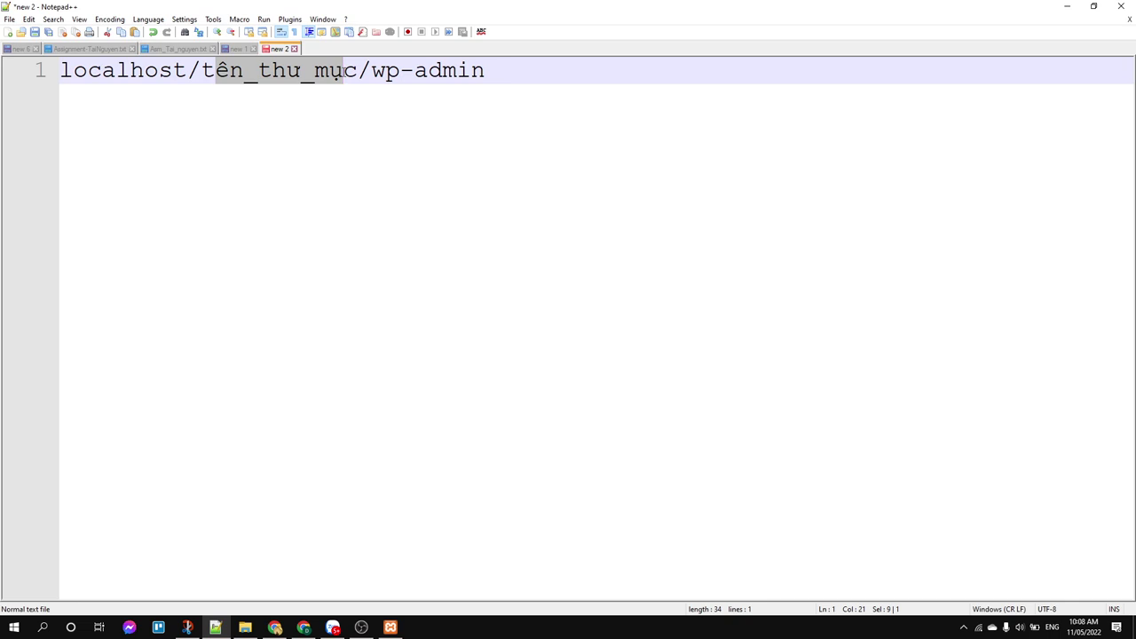
drag(359, 78, 399, 78)
click(387, 78)
click(503, 77)
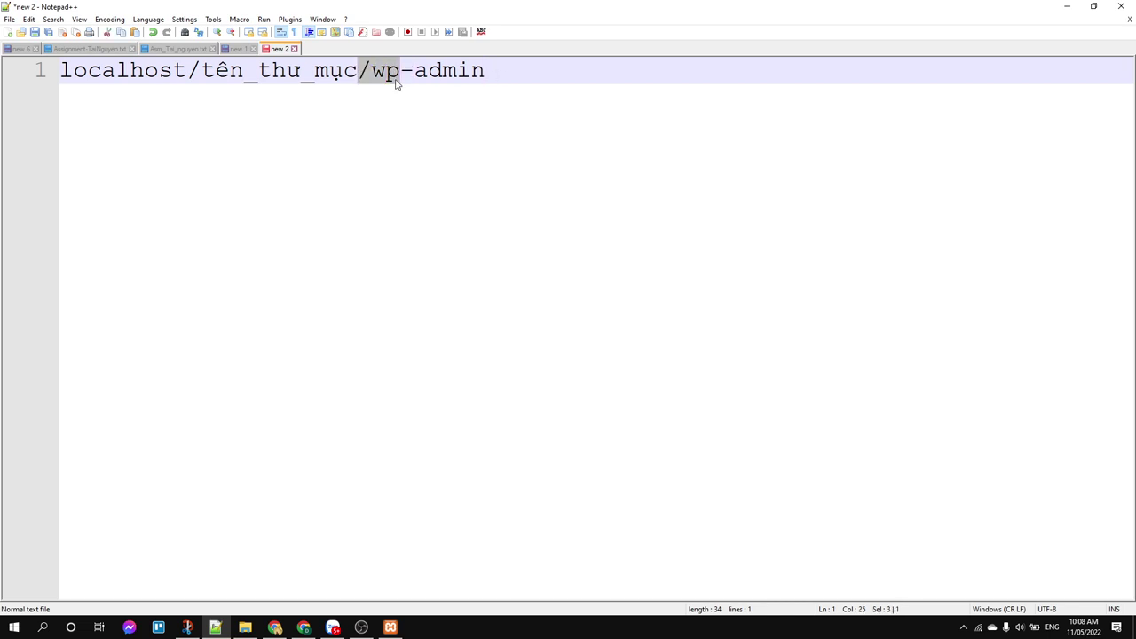
click(413, 76)
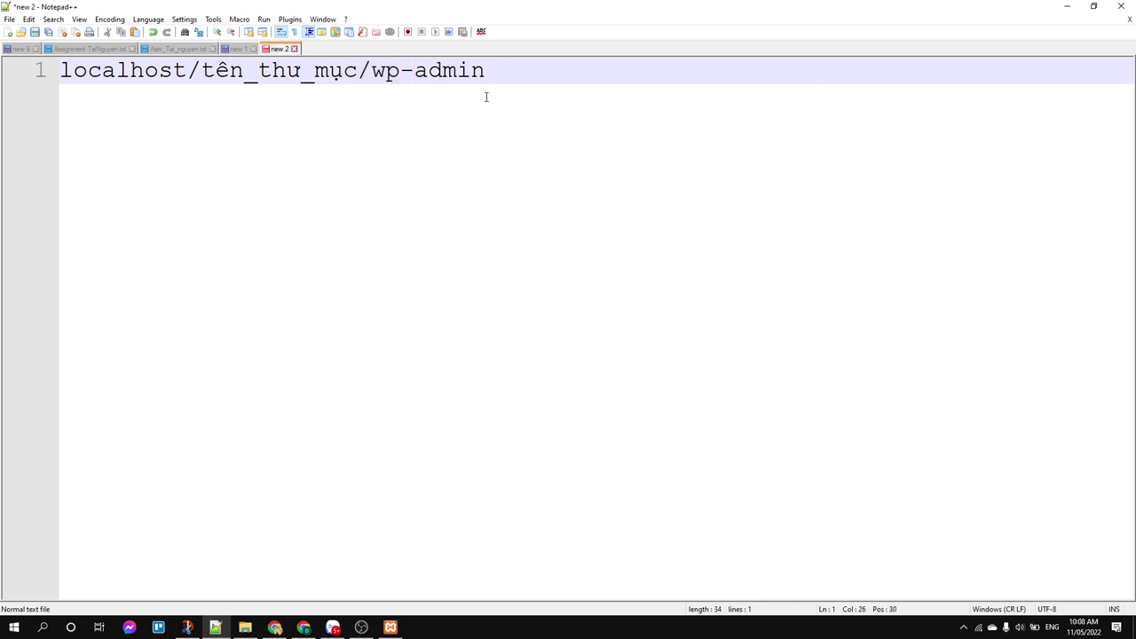
key(Left)
key(Left)
key(Left)
key(shift+End)
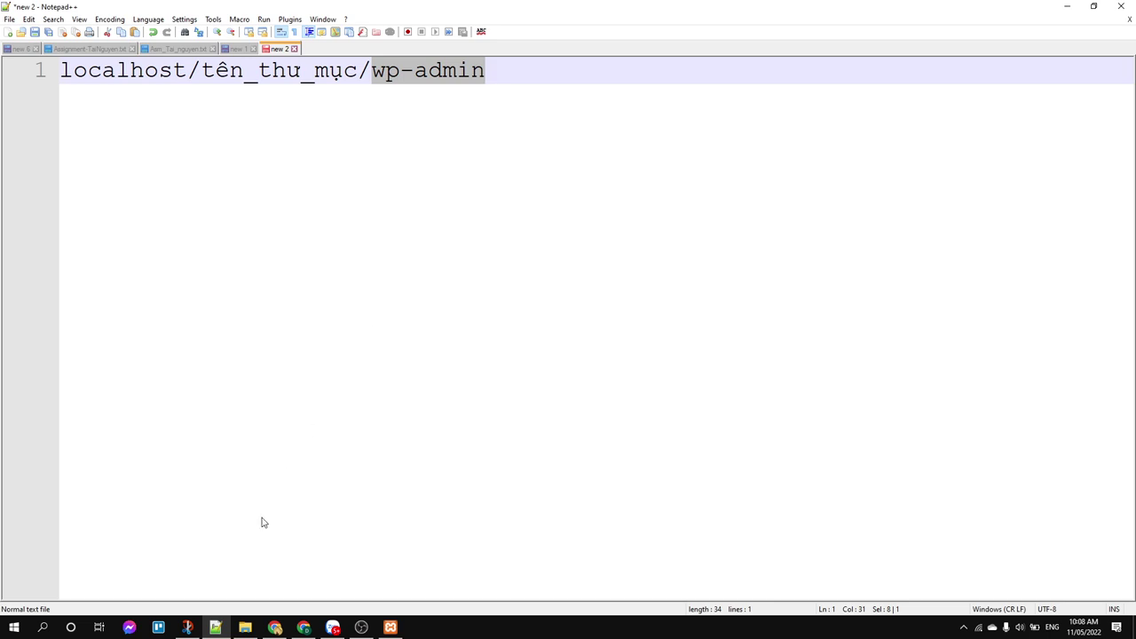
click(274, 628)
click(320, 31)
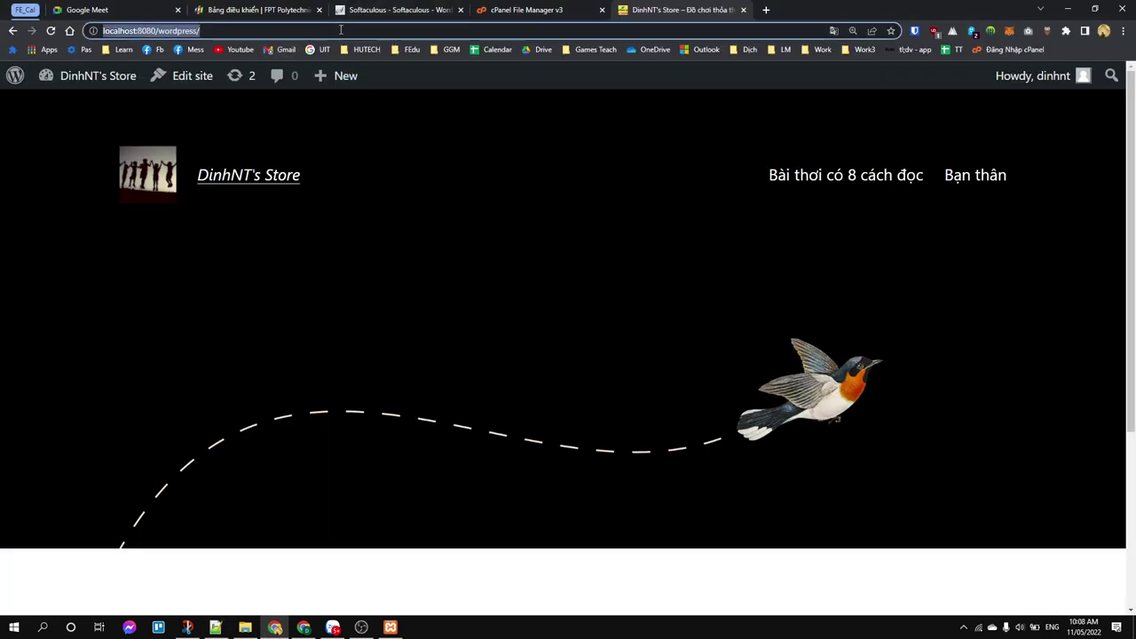
Step: Go to the site's wp-admin area and log out from the Howdy menu
click(340, 30)
text(wp-admin)
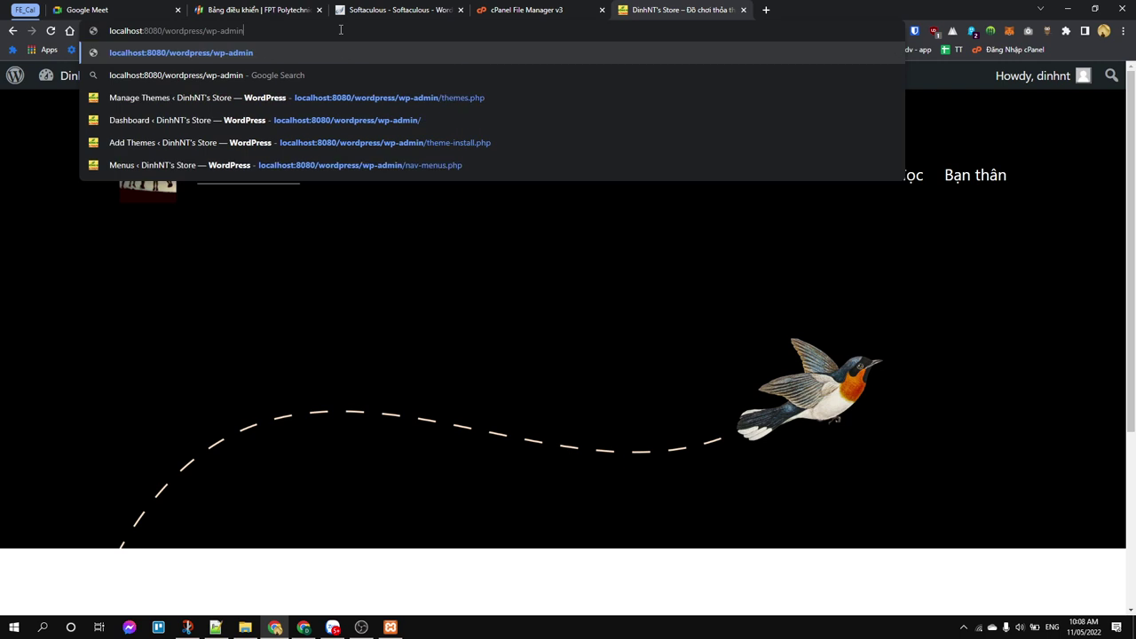
key(Return)
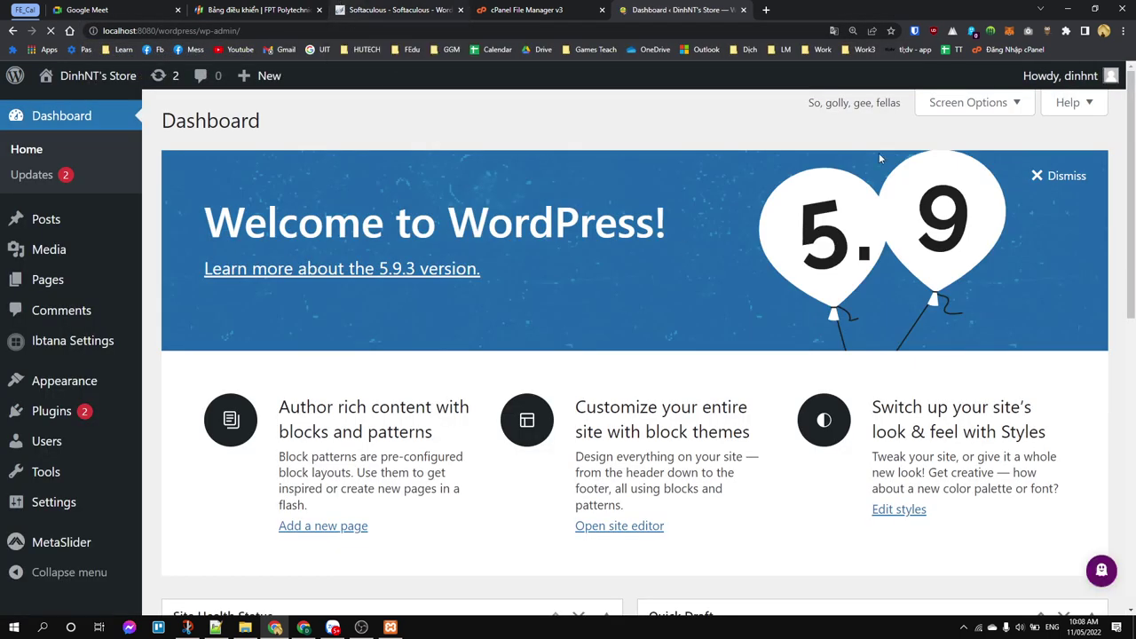
mouse_move(1061, 76)
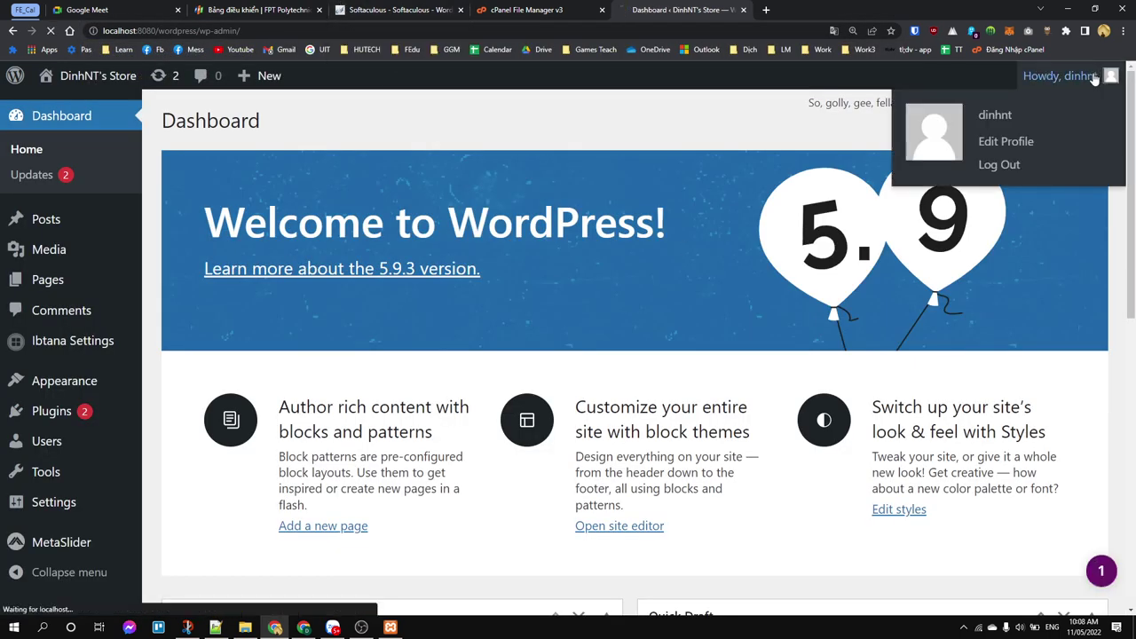
click(999, 166)
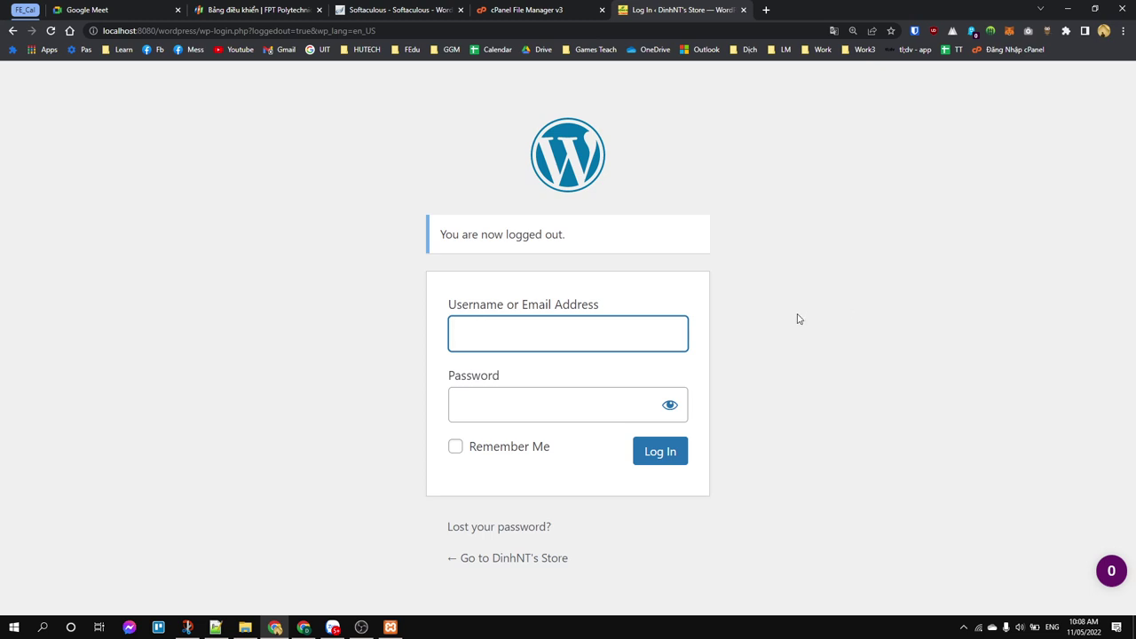
Step: Sign back in with the admin username and password, dismissing the browser's password prompts
text(dinhnt)
key(Tab)
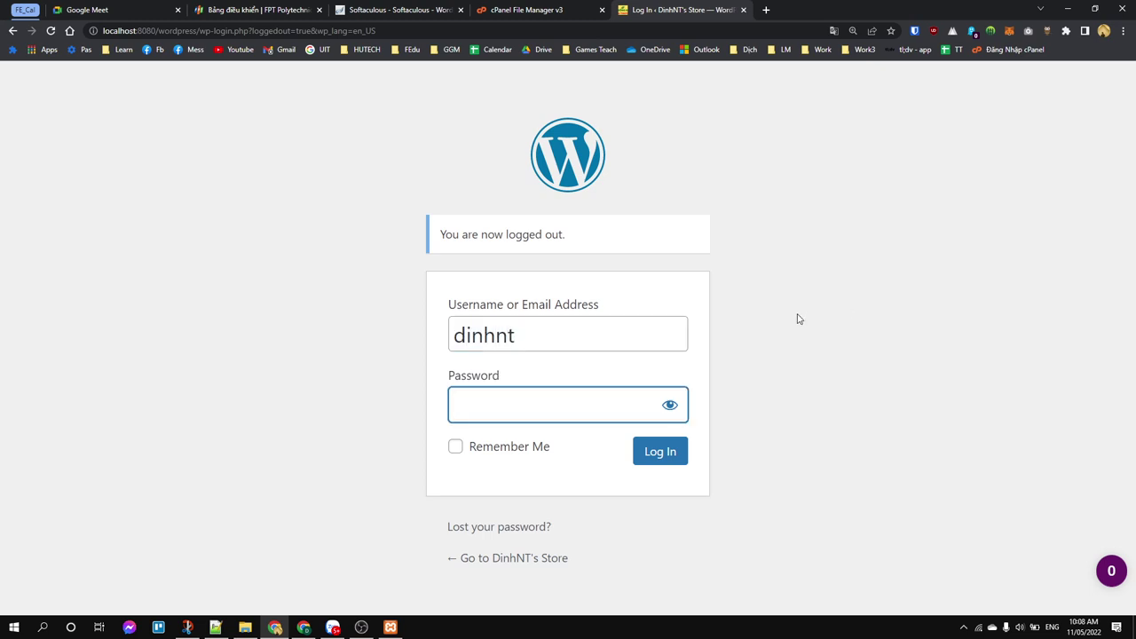
text(123456)
click(682, 469)
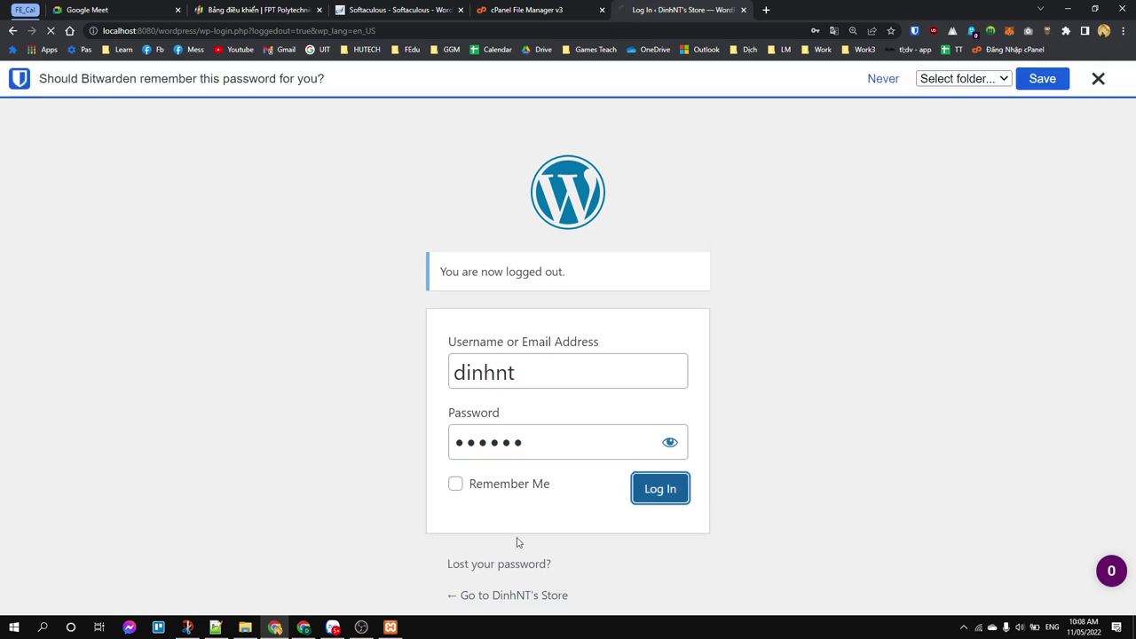
click(1098, 79)
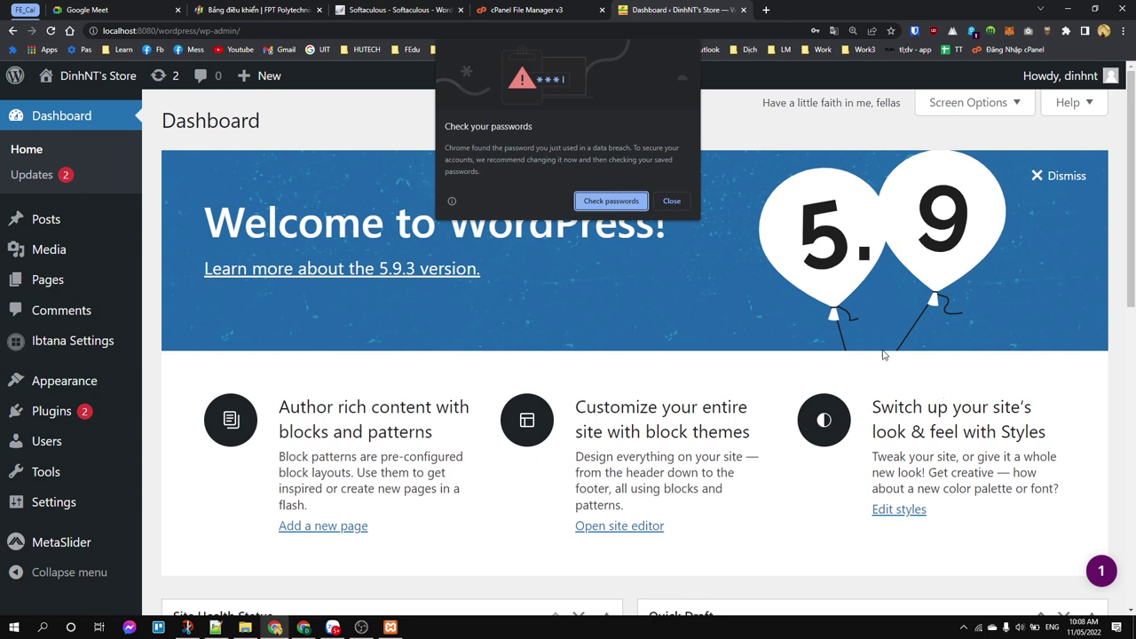
click(671, 201)
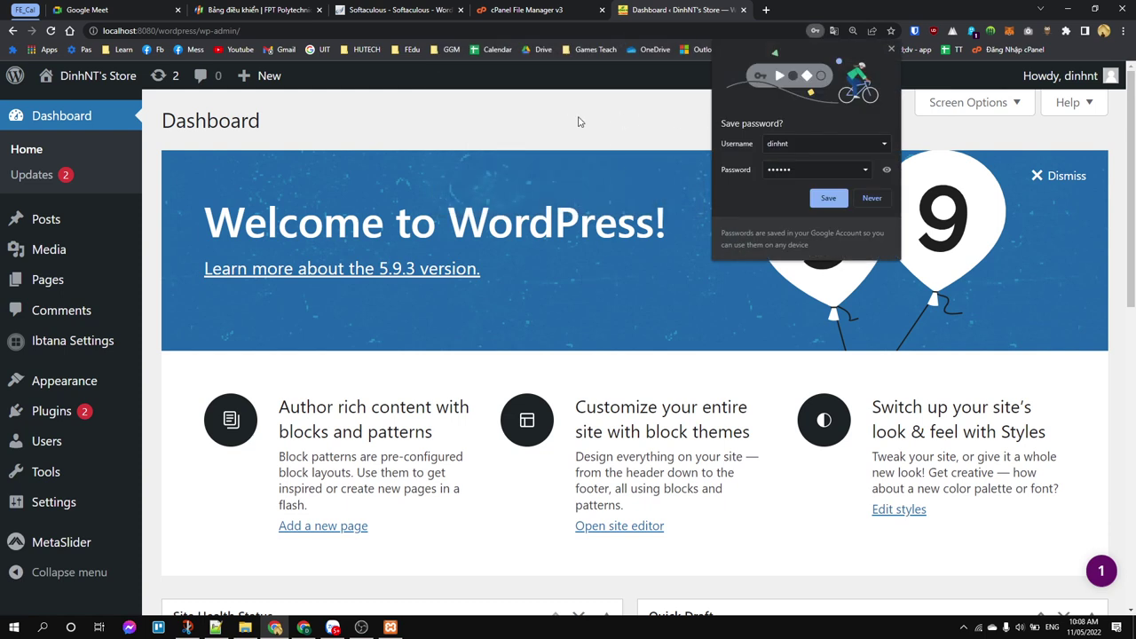
click(871, 199)
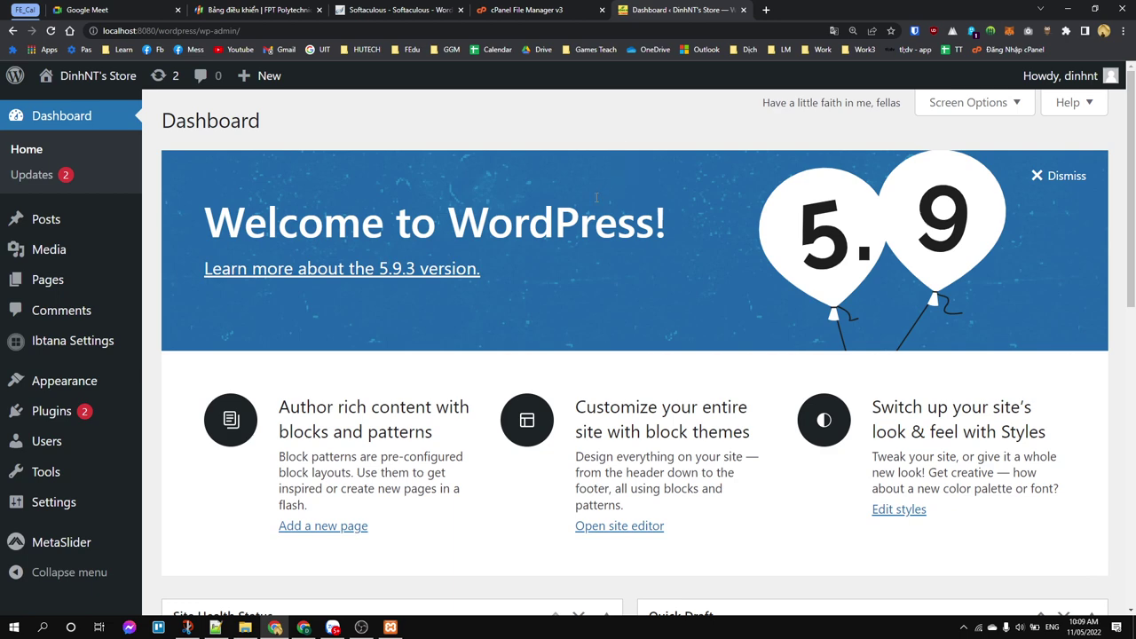
key(ctrl+minus)
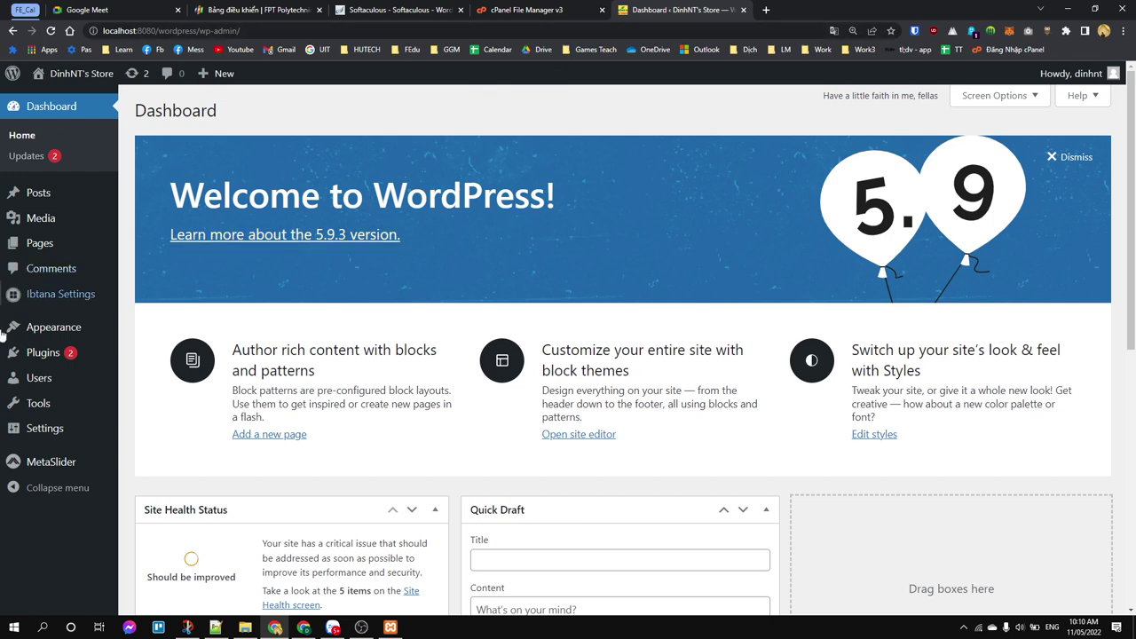
mouse_move(71, 73)
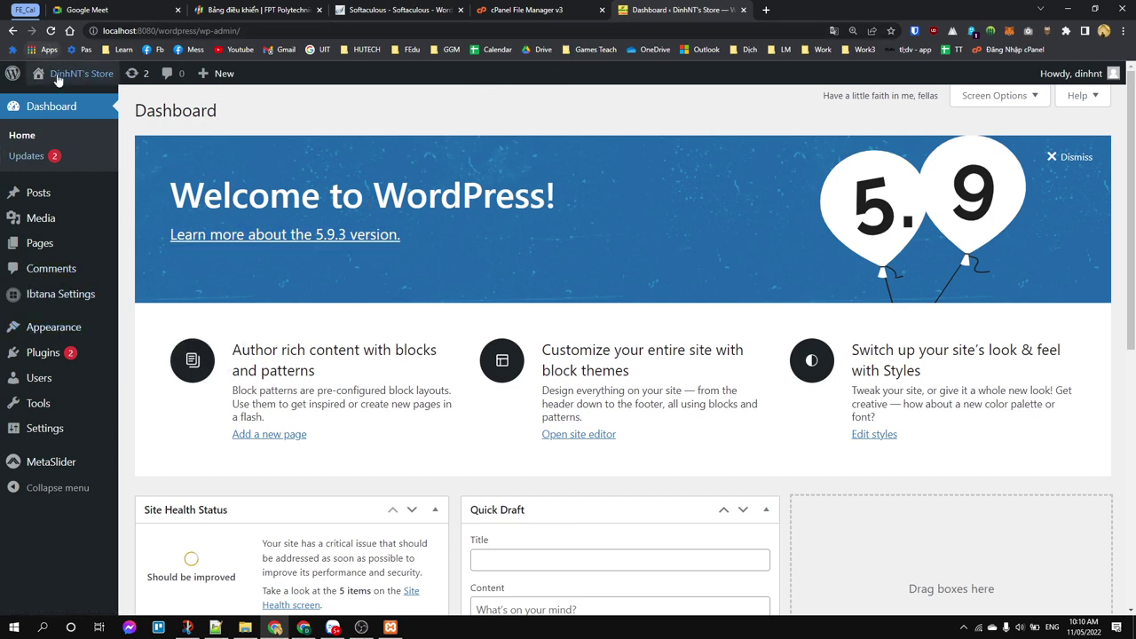
Step: Open the public site in a new tab and scroll through it
middle_click(56, 96)
click(810, 9)
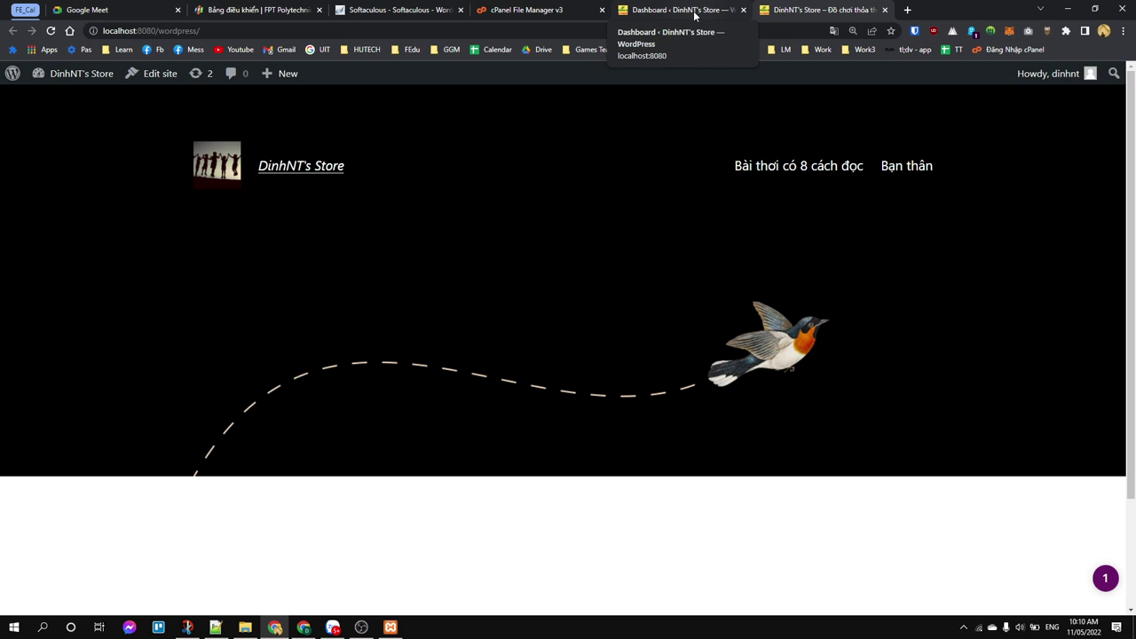
scroll(478, 323, down, 2)
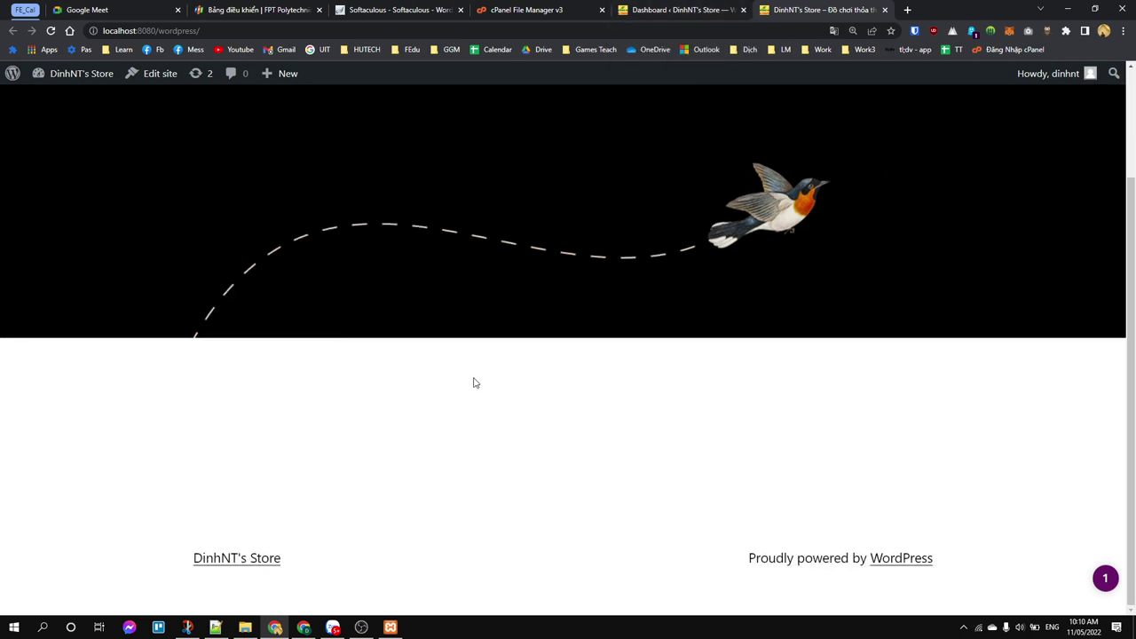
scroll(475, 383, up, 2)
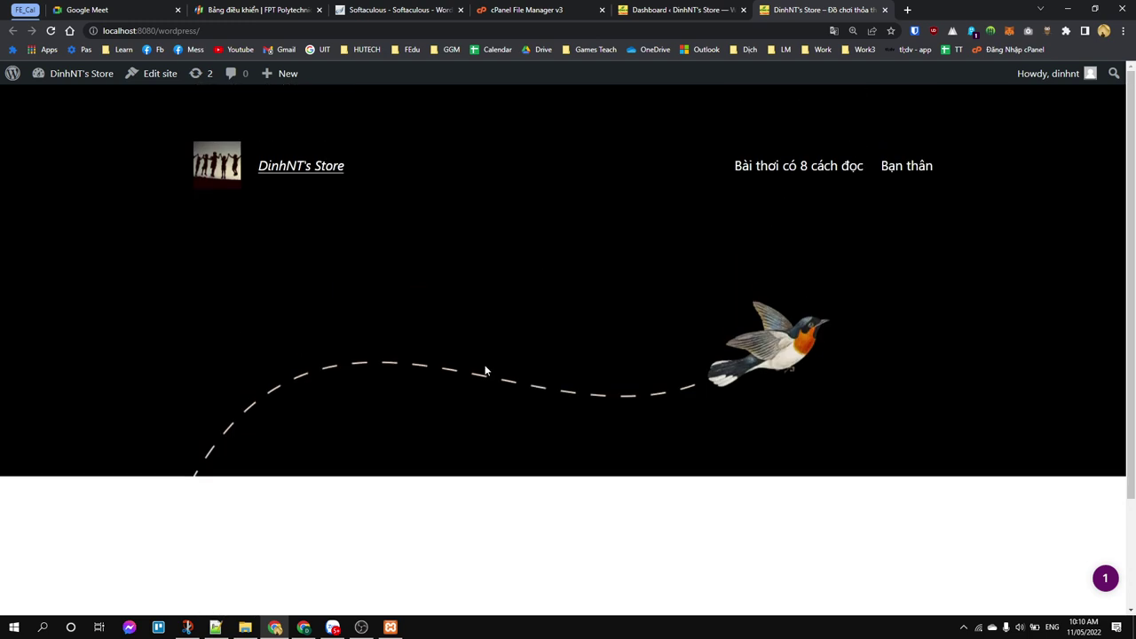
Step: Back on the Dashboard at 150% zoom, go to Appearance > Themes
click(675, 11)
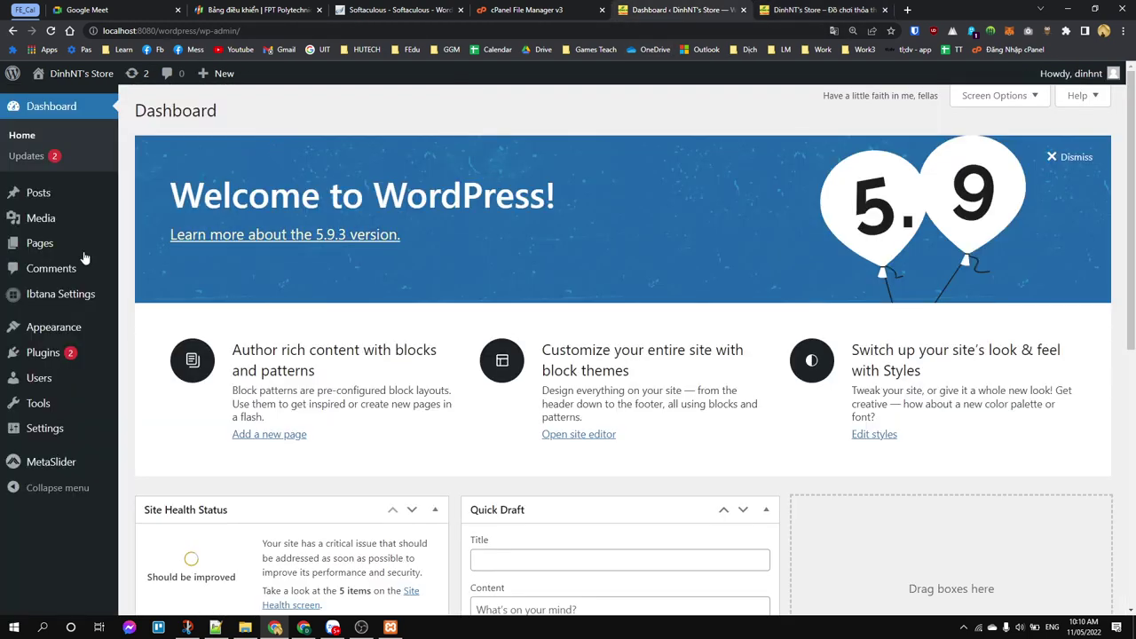
key(ctrl+plus)
key(ctrl+plus)
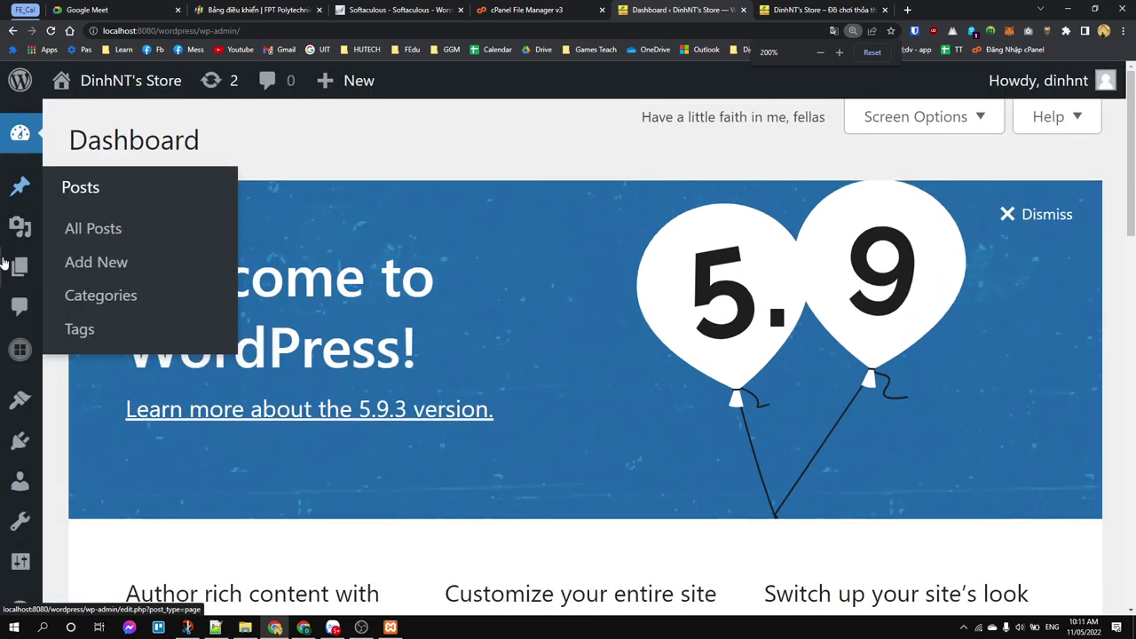
key(ctrl+minus)
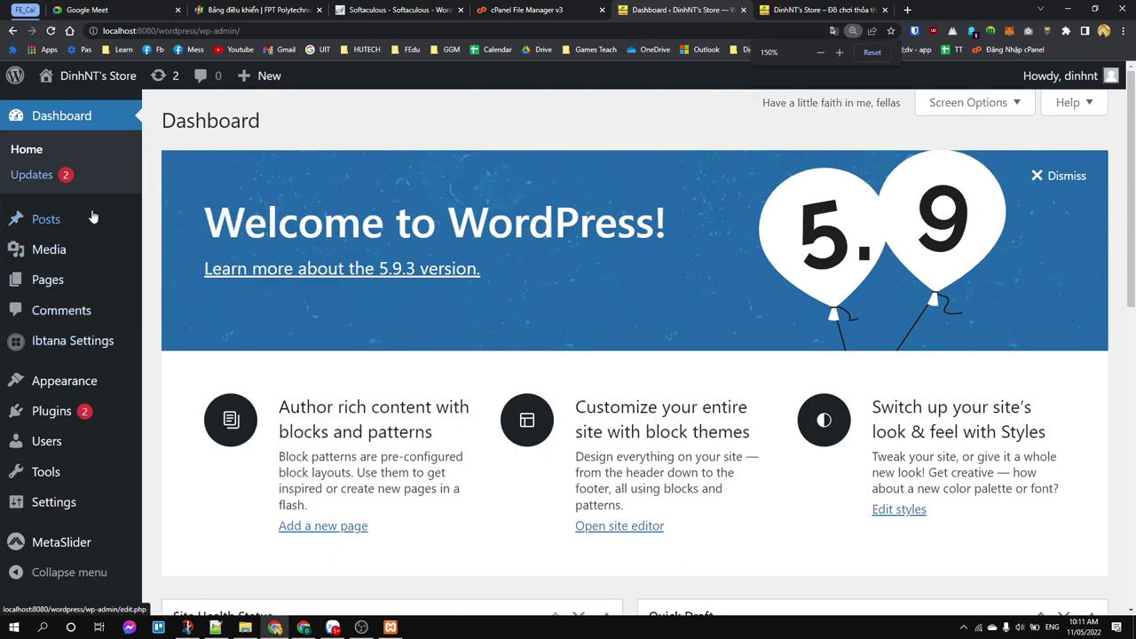
mouse_move(79, 389)
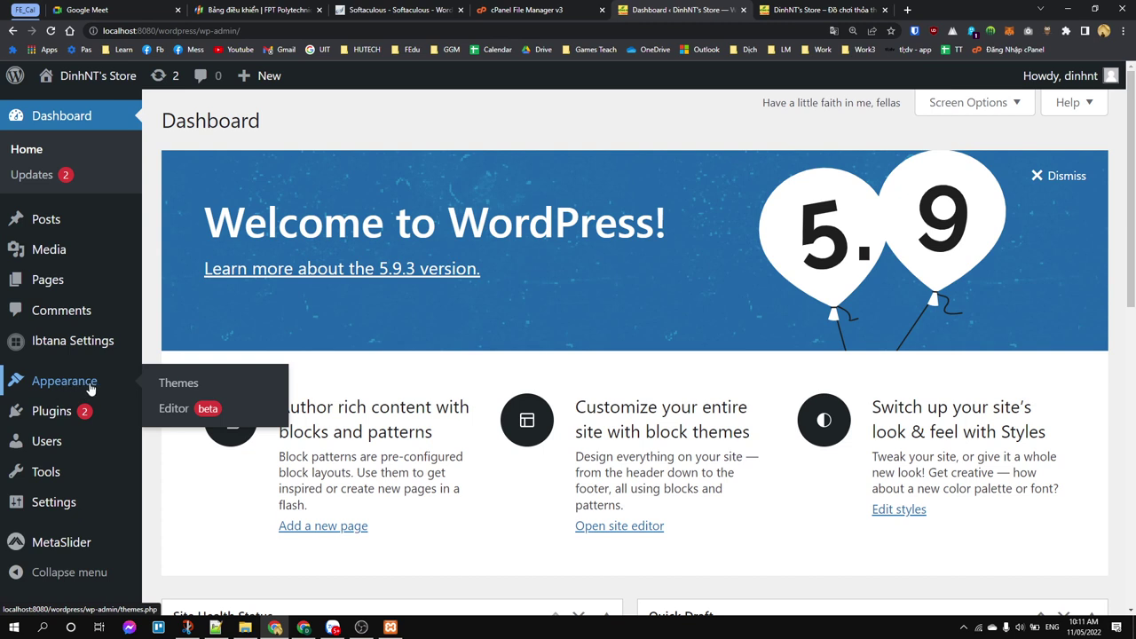
click(182, 389)
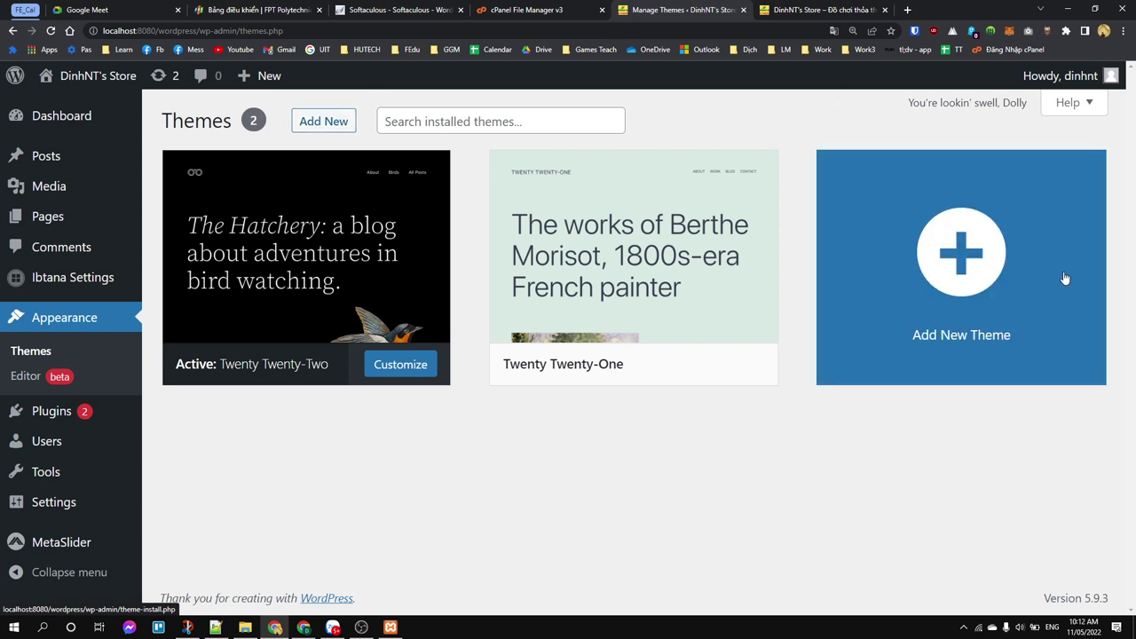
Step: Choose Add New Theme to browse the 4854 popular themes available to install
click(1027, 268)
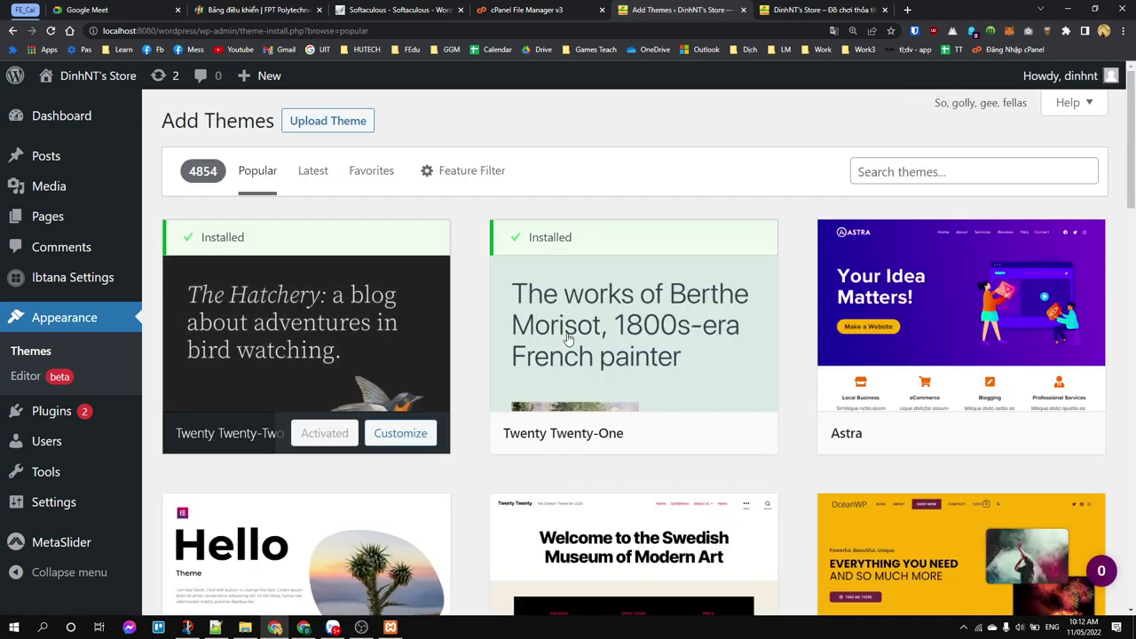
mouse_move(580, 327)
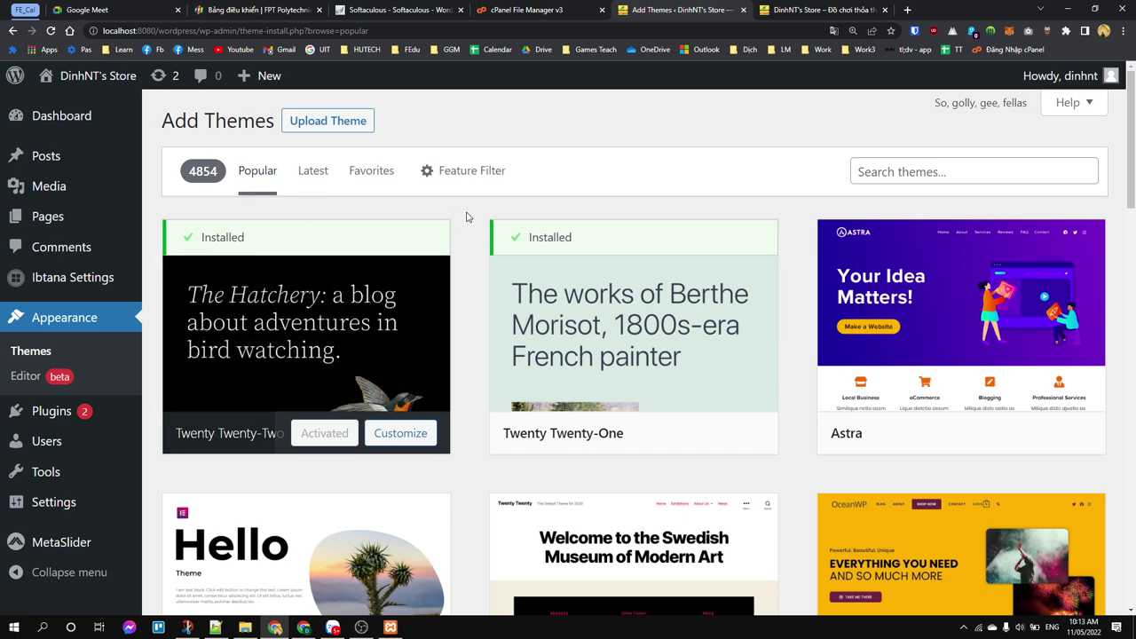
scroll(468, 220, down, 7)
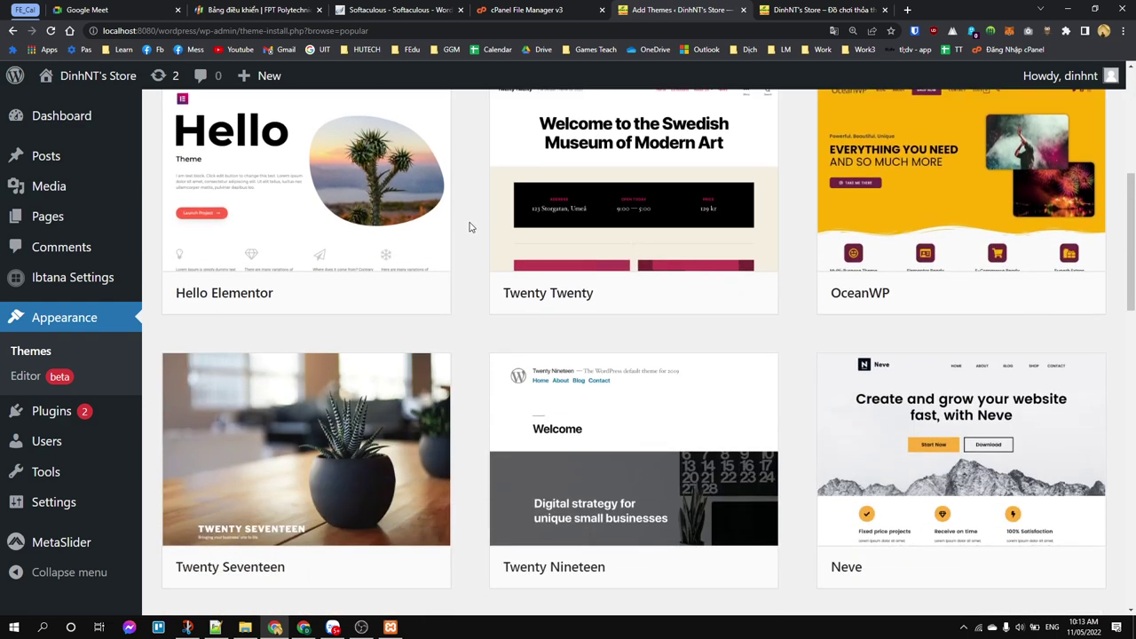
scroll(475, 231, down, 1)
scroll(579, 283, down, 3)
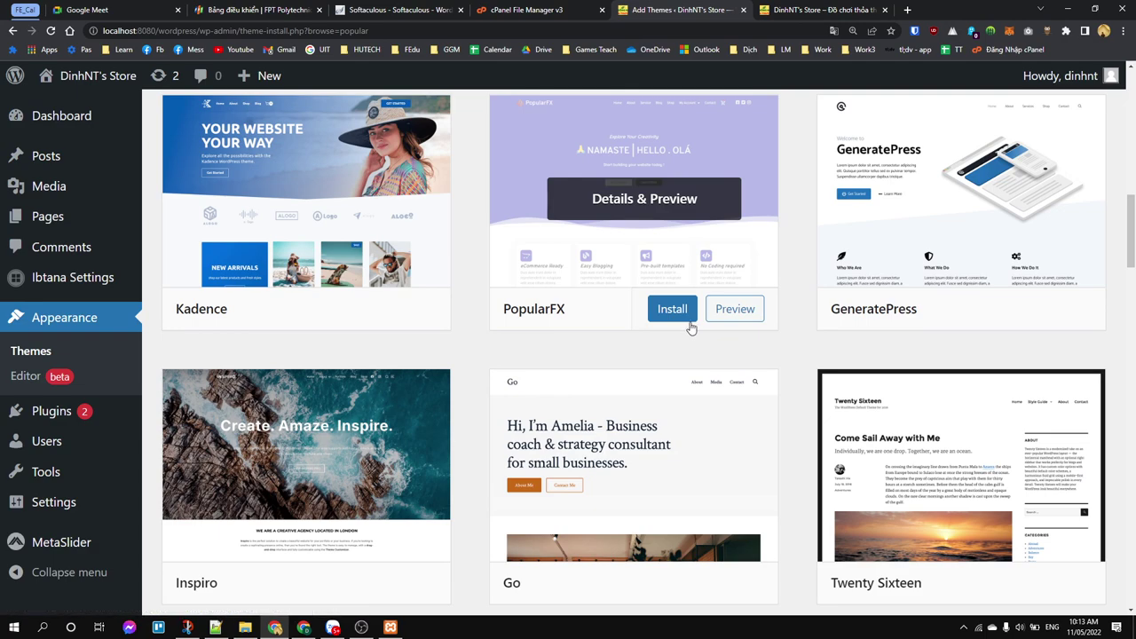
scroll(691, 319, down, 7)
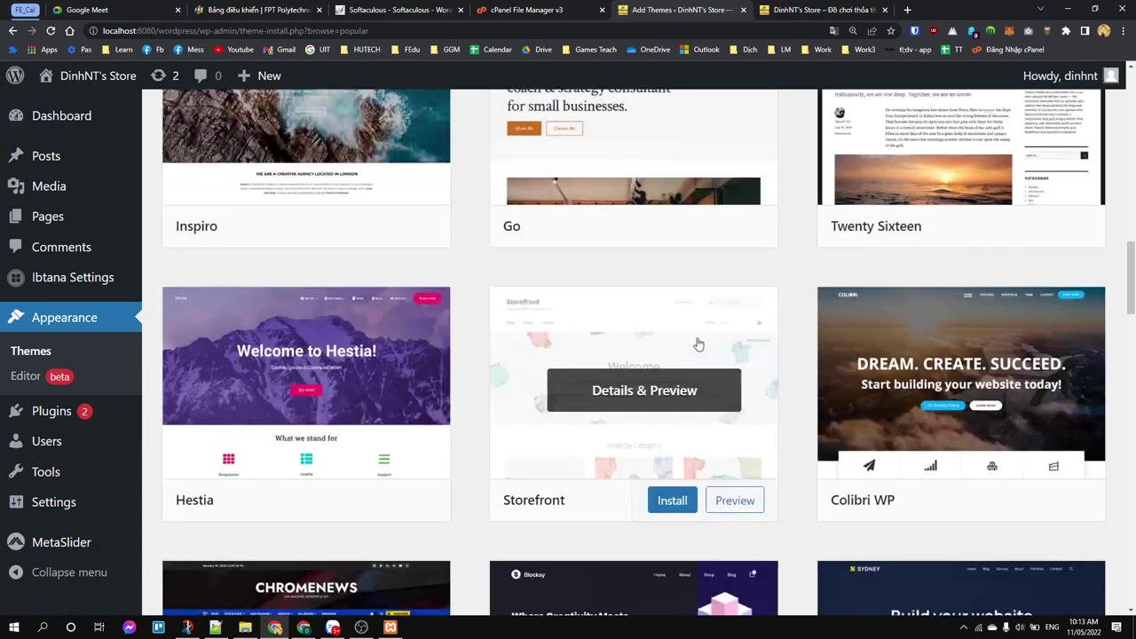
scroll(555, 421, up, 5)
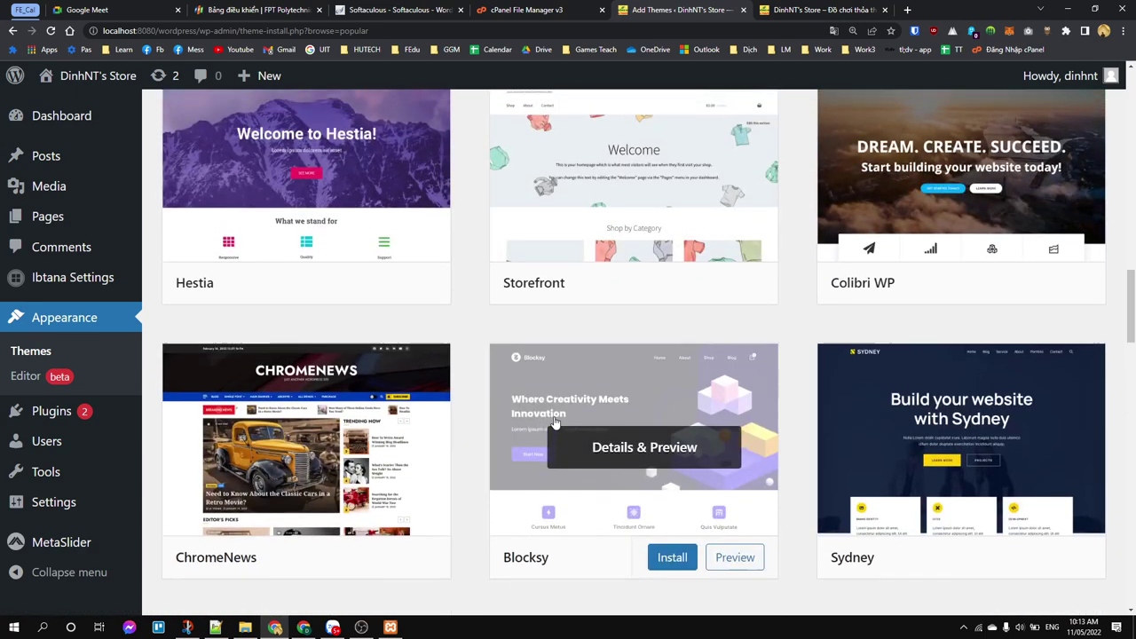
scroll(559, 418, up, 9)
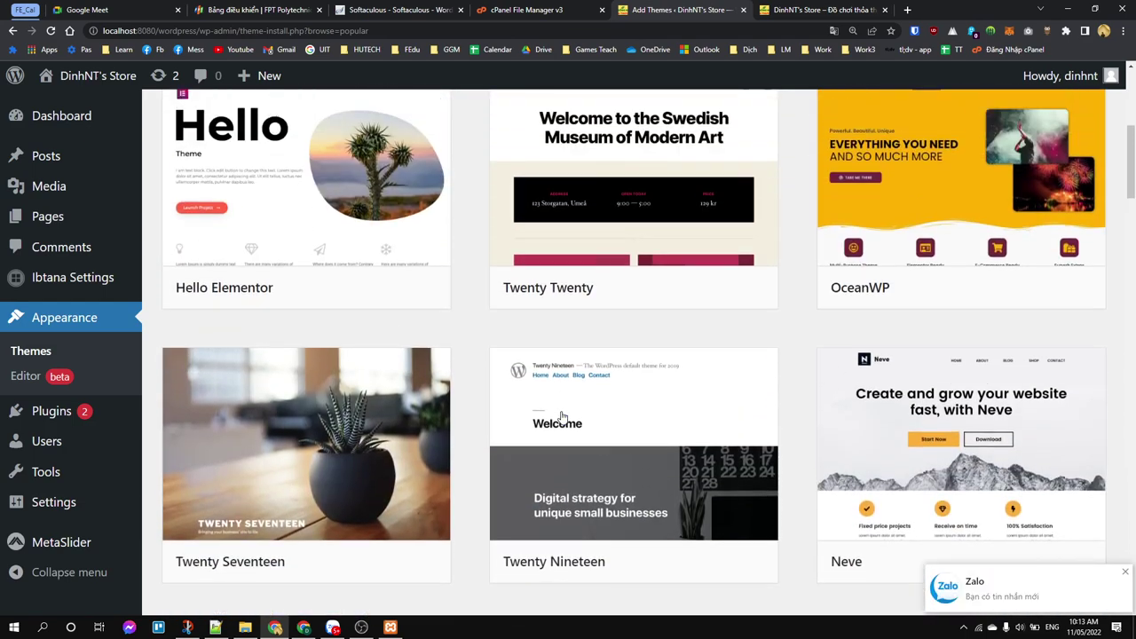
scroll(561, 416, up, 4)
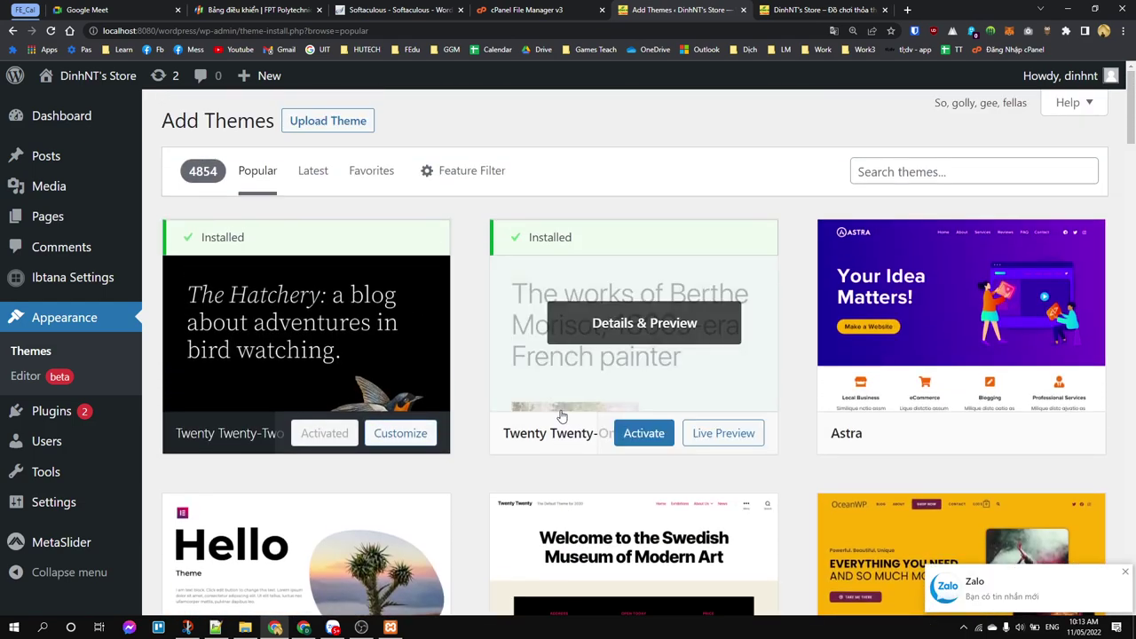
Step: Apply a Feature Filter for the Portfolio subject to the theme catalogue
click(486, 175)
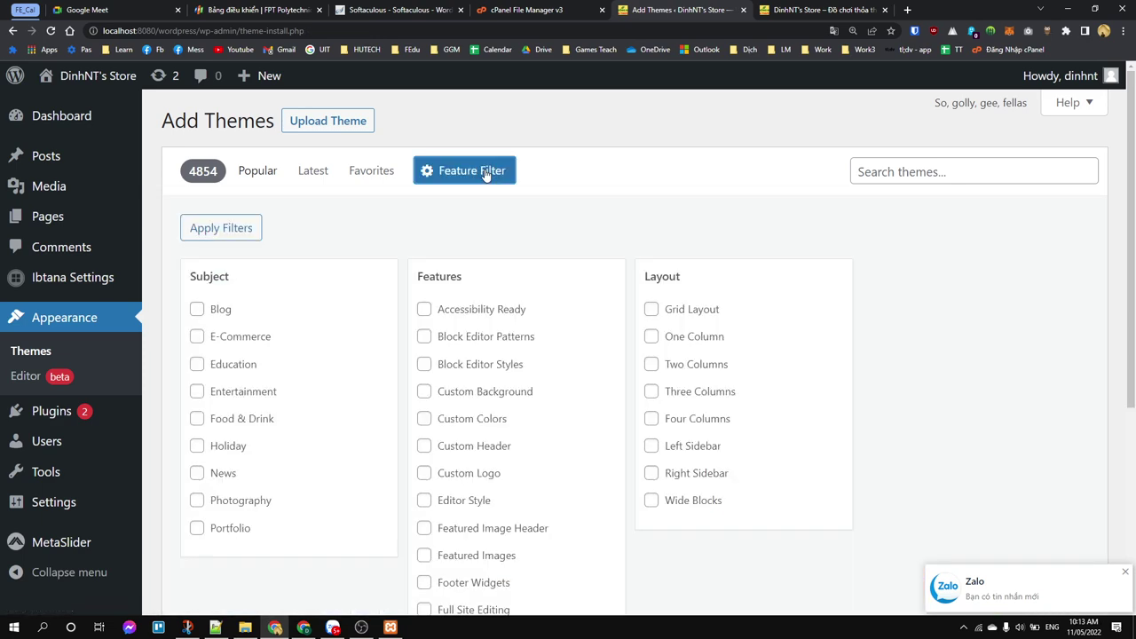
scroll(486, 175, down, 2)
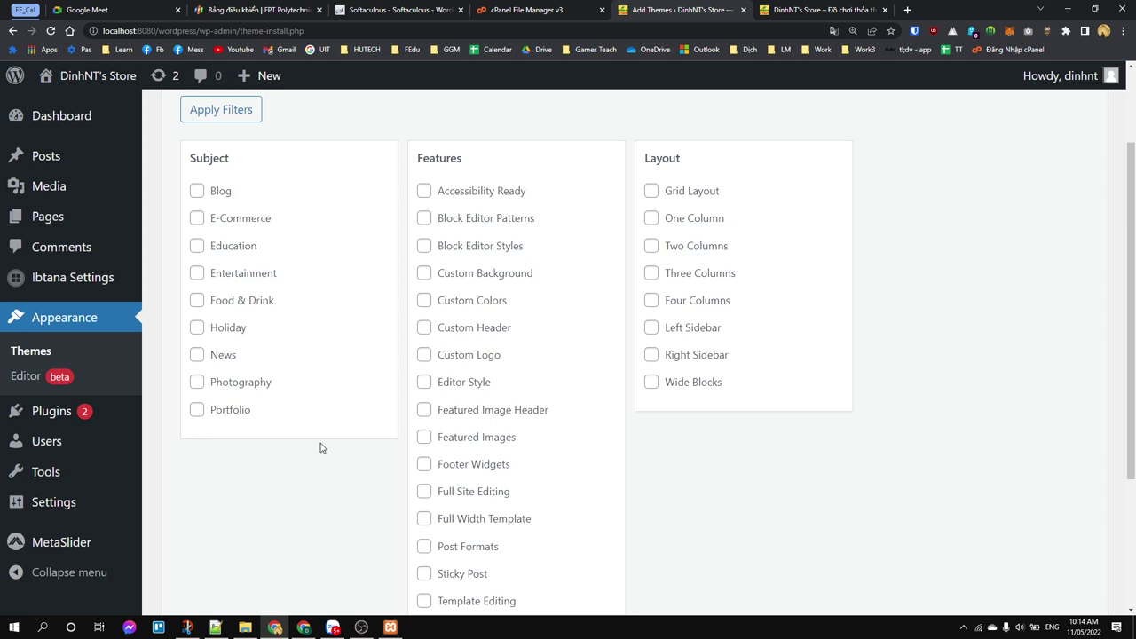
click(229, 412)
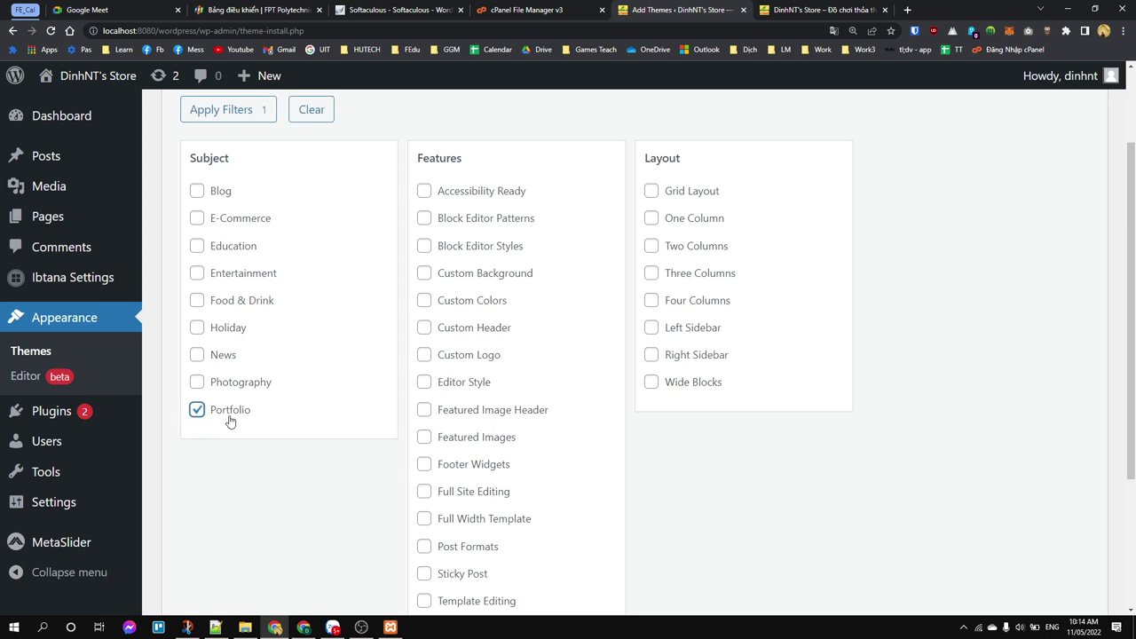
click(213, 110)
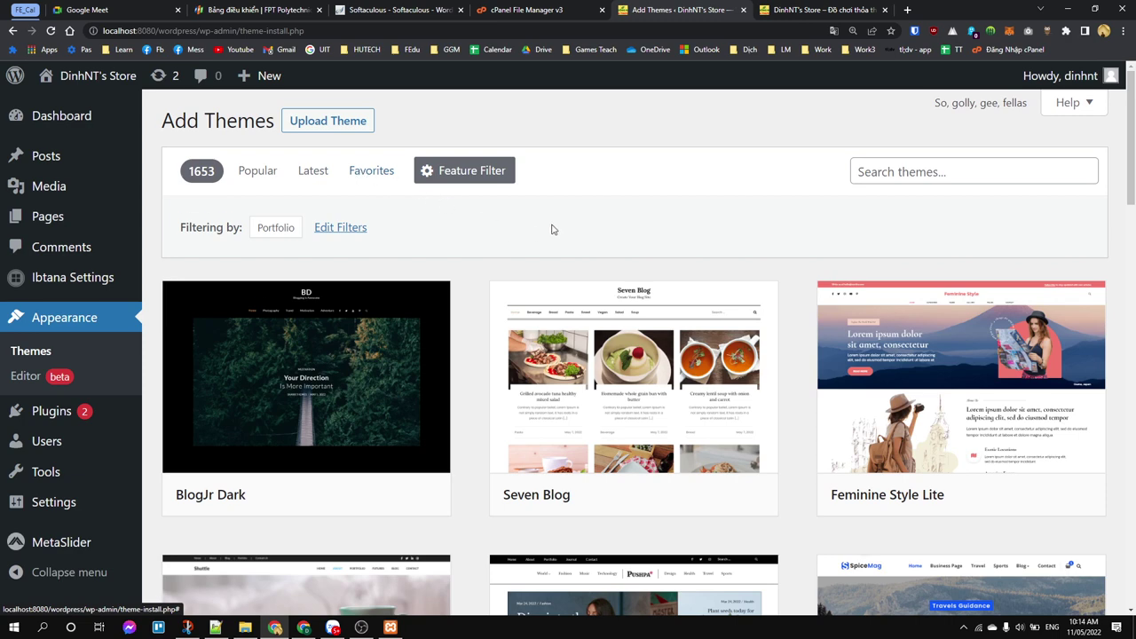
scroll(550, 228, down, 1)
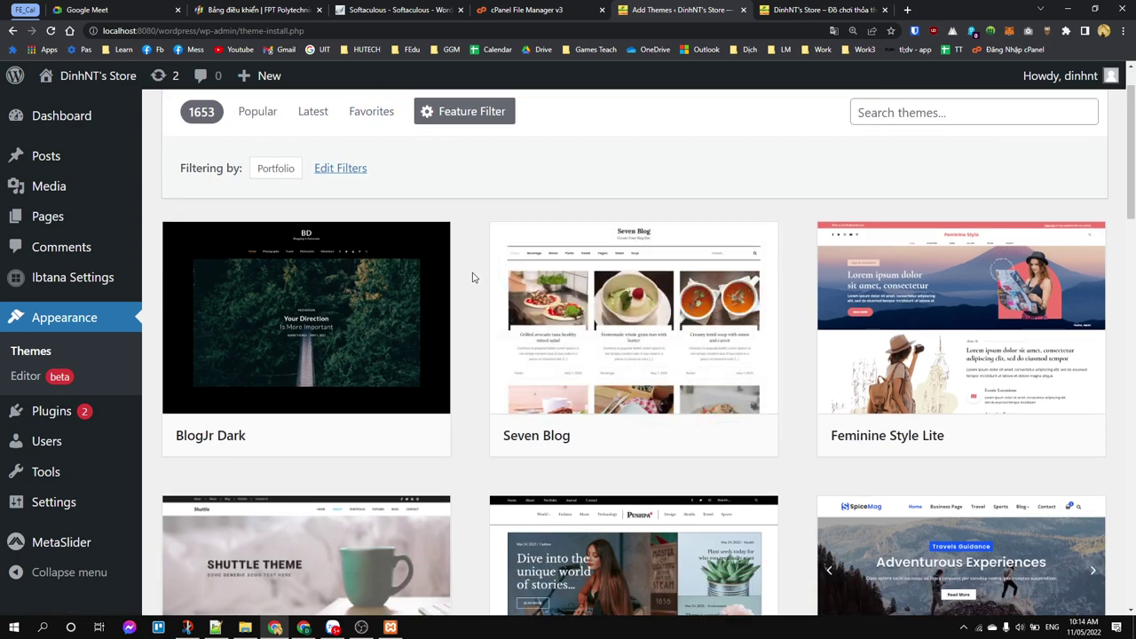
scroll(478, 274, down, 3)
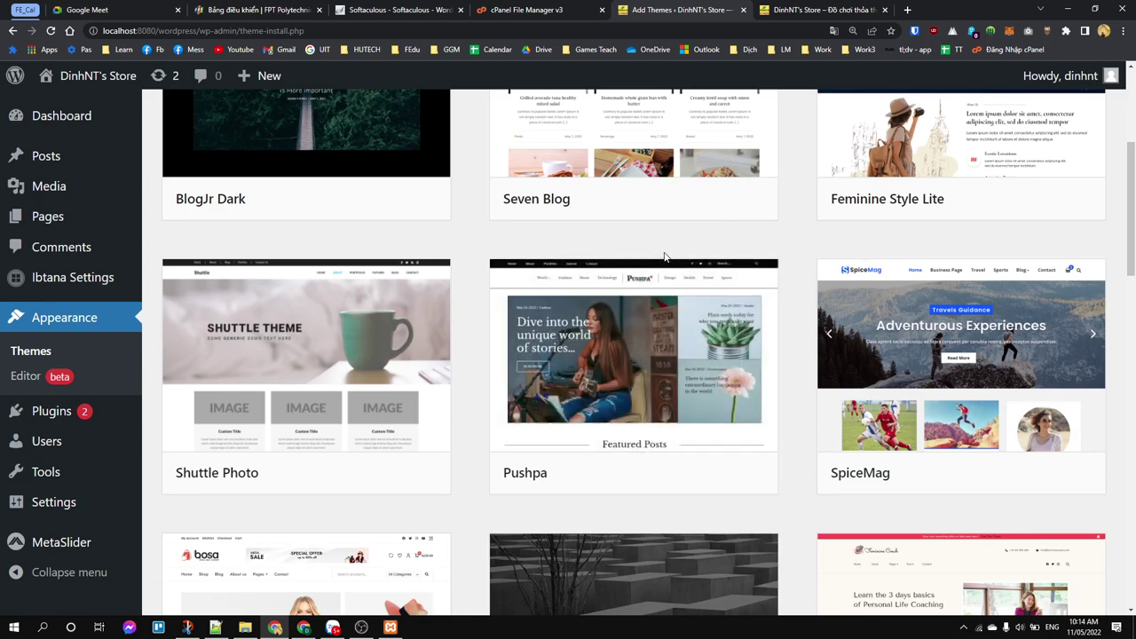
scroll(667, 277, up, 3)
scroll(390, 325, down, 1)
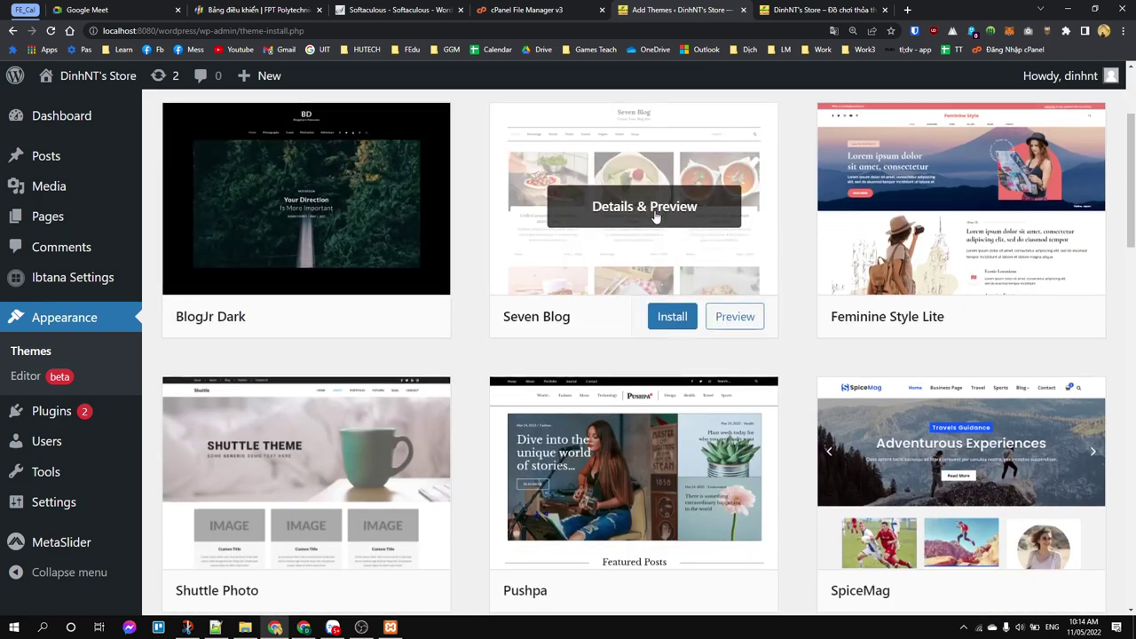
scroll(654, 217, down, 5)
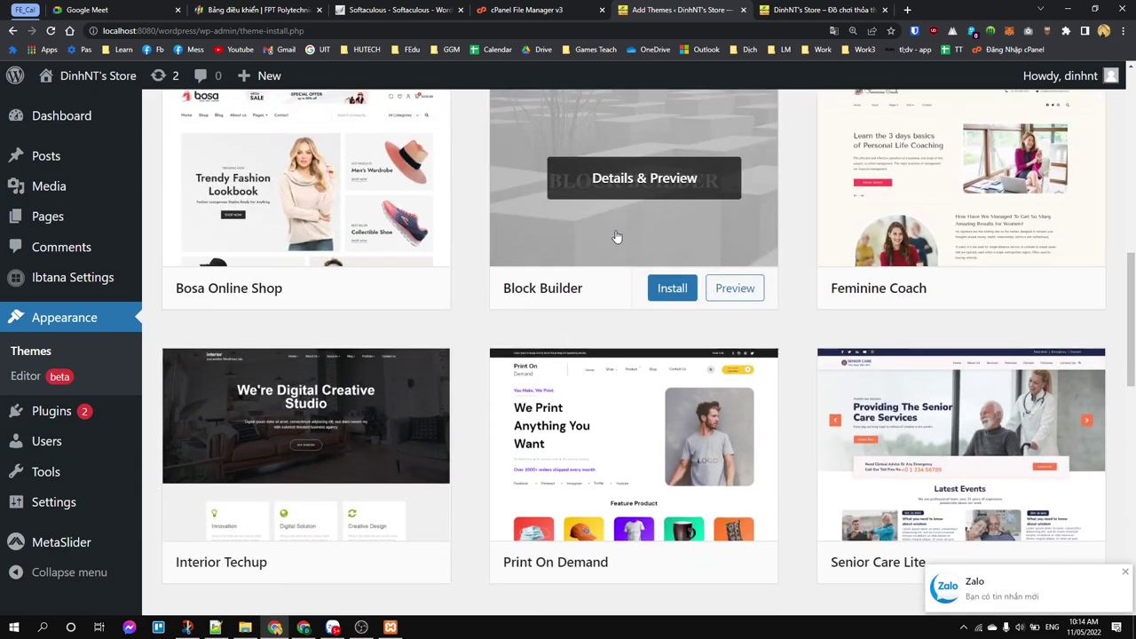
scroll(613, 248, up, 6)
scroll(449, 306, up, 1)
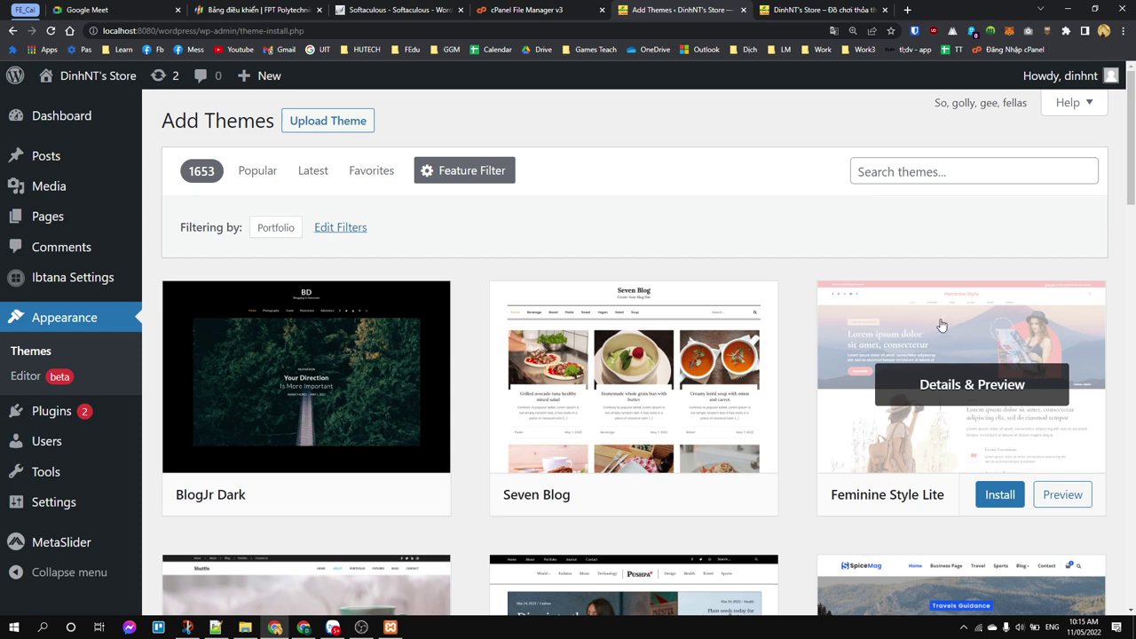
Step: Copy the demo link from Feminine Style Lite's Details & Preview into a new tab
click(946, 380)
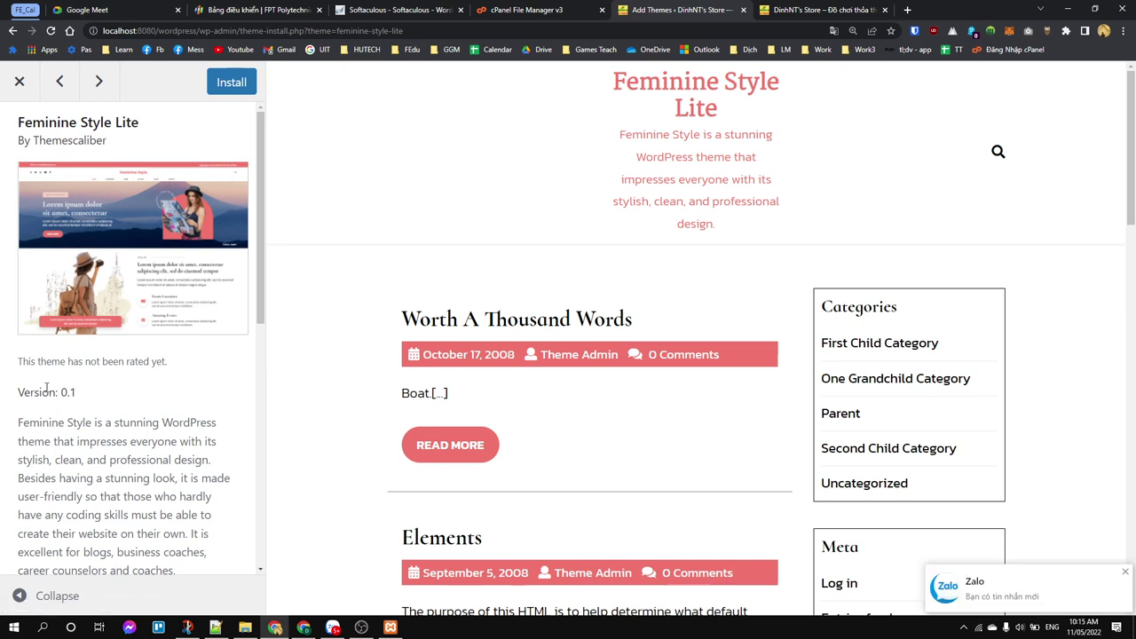
drag(42, 391, 161, 494)
scroll(170, 343, down, 6)
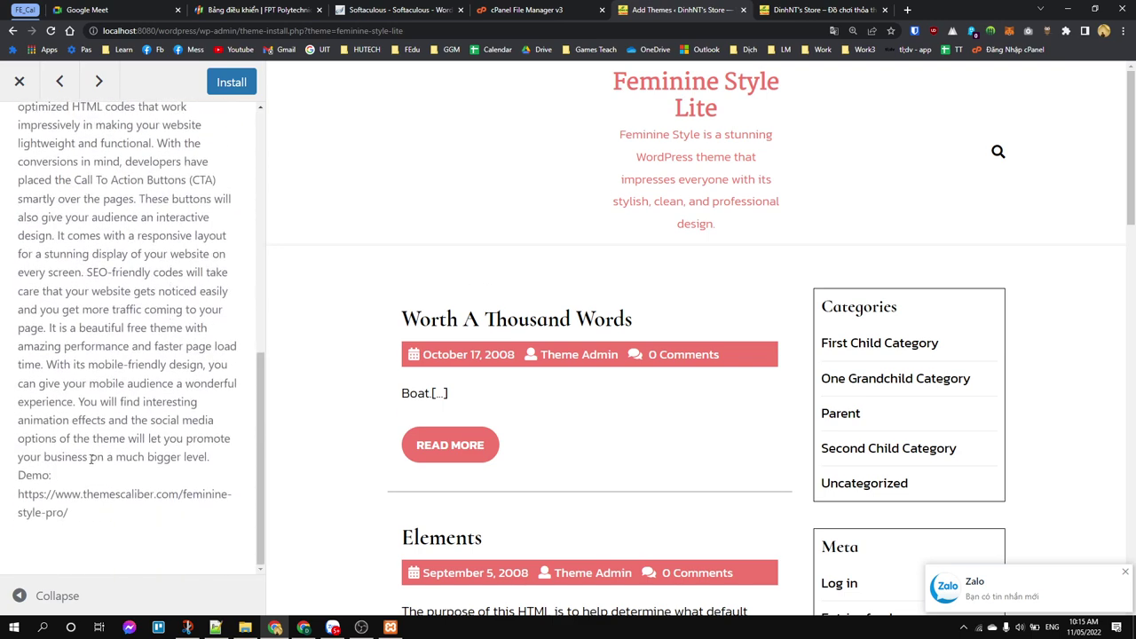
drag(74, 526, 20, 505)
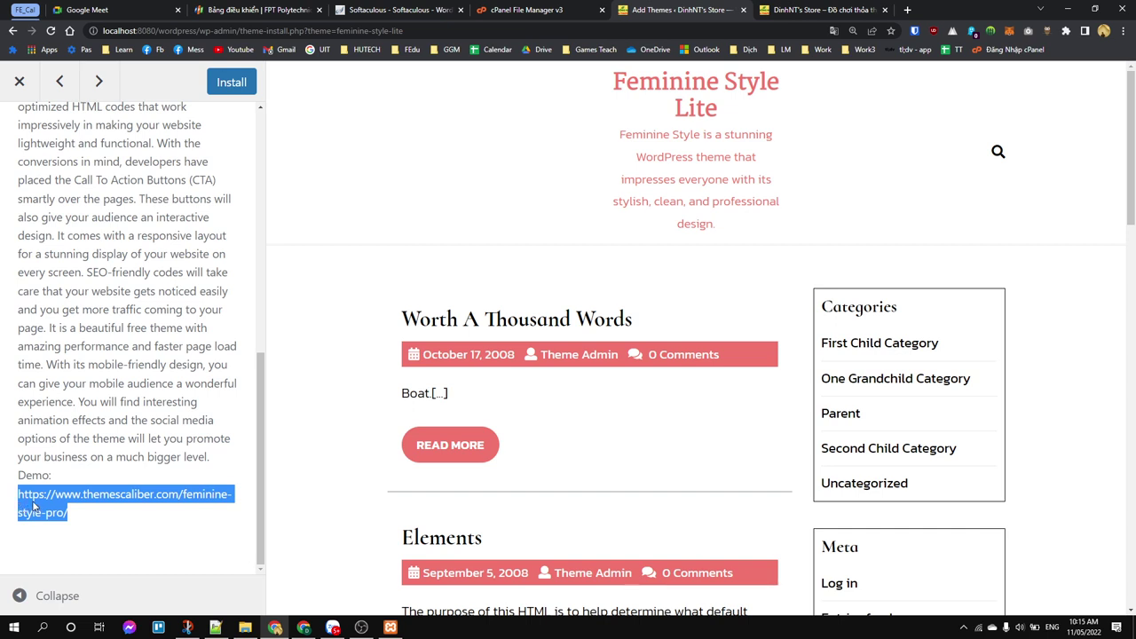
right_click(47, 512)
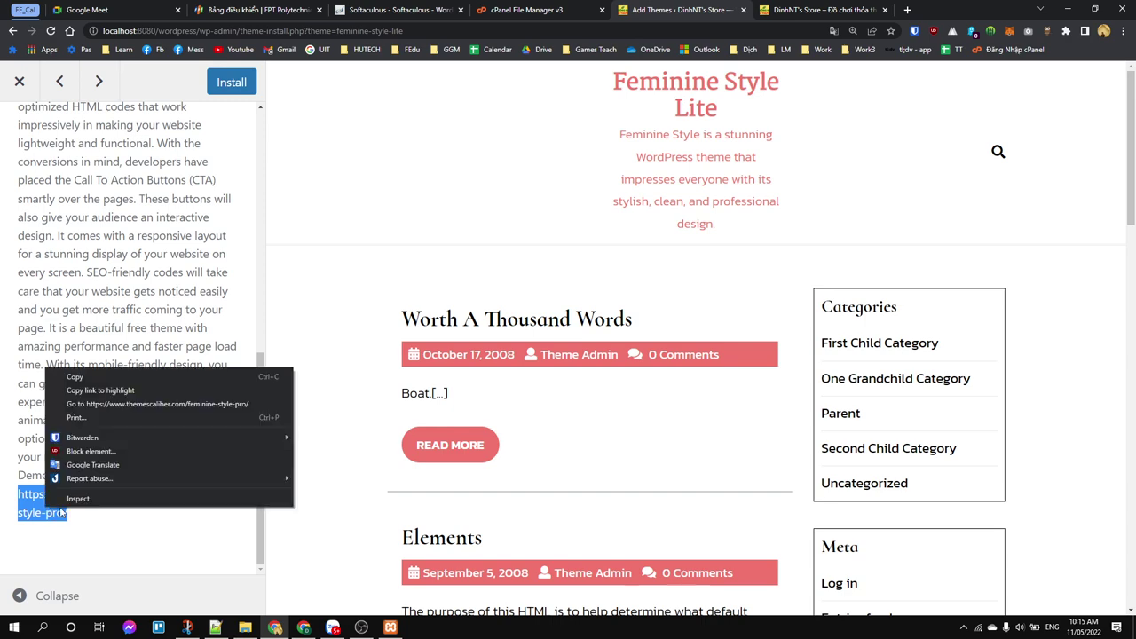
click(124, 376)
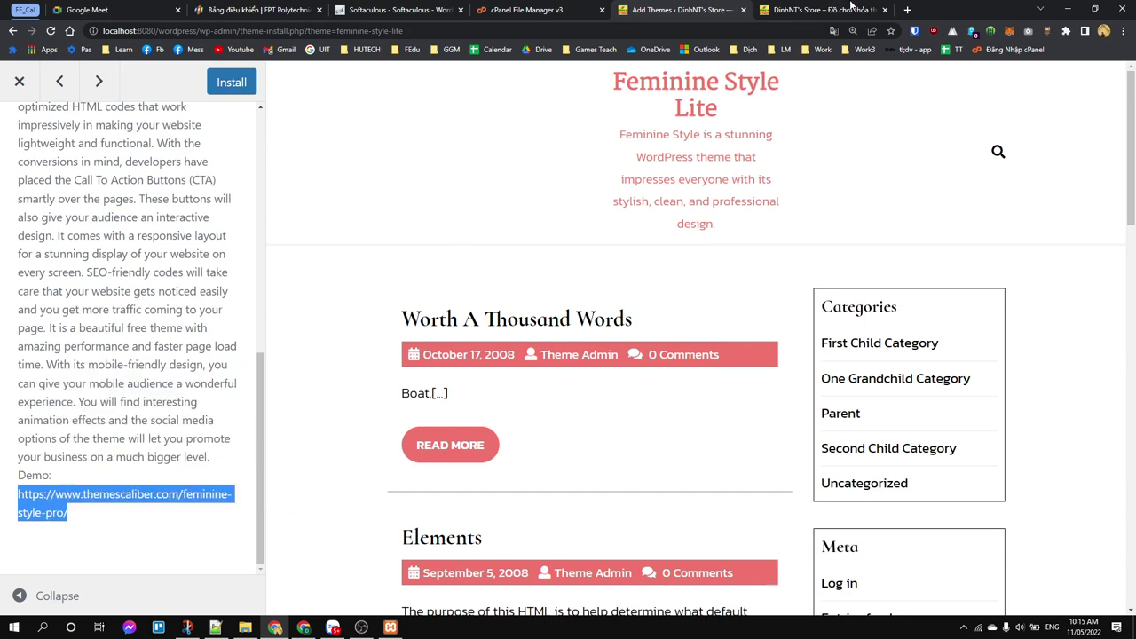
click(907, 10)
key(ctrl+v)
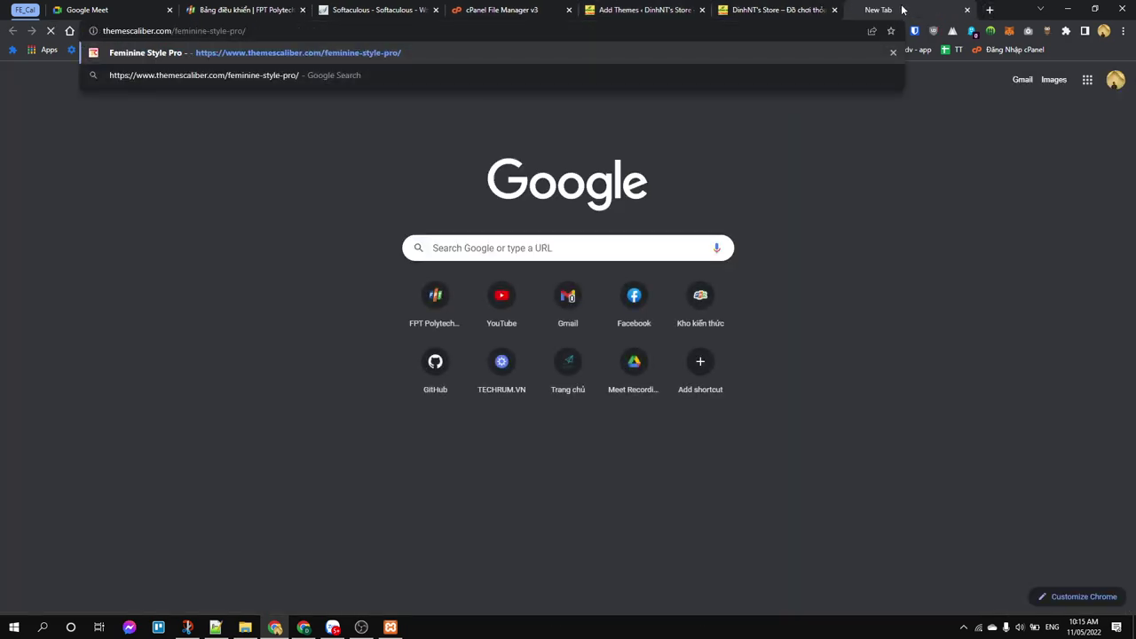
Step: Load themescaliber.com/feminine-style-pro/, scroll through the demo, and return to the Add Themes tab
key(Return)
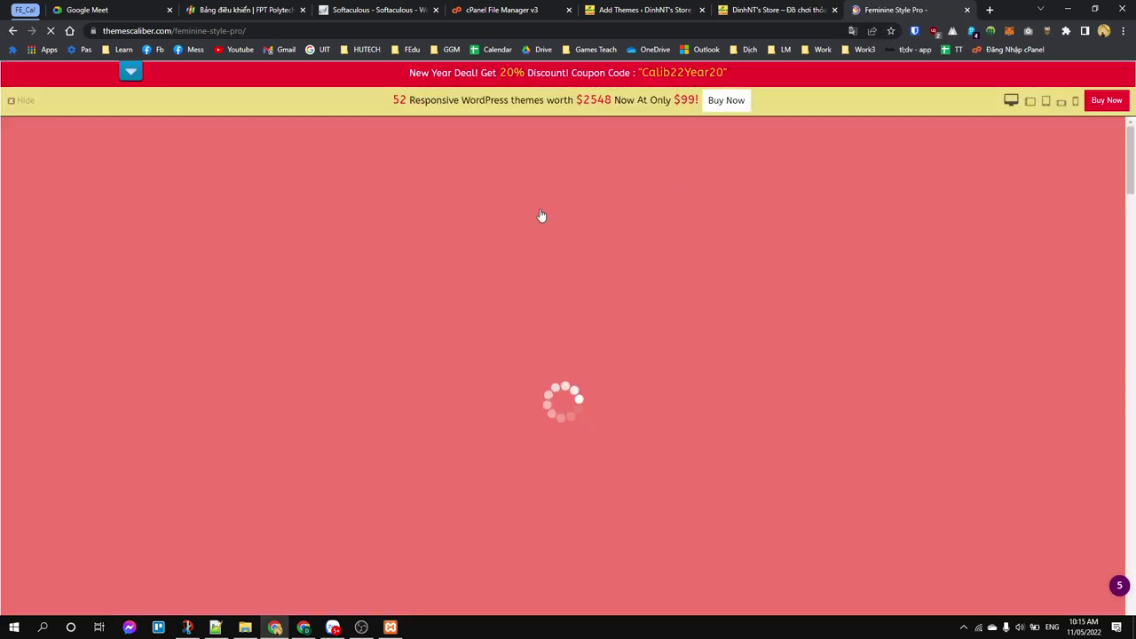
scroll(558, 204, down, 10)
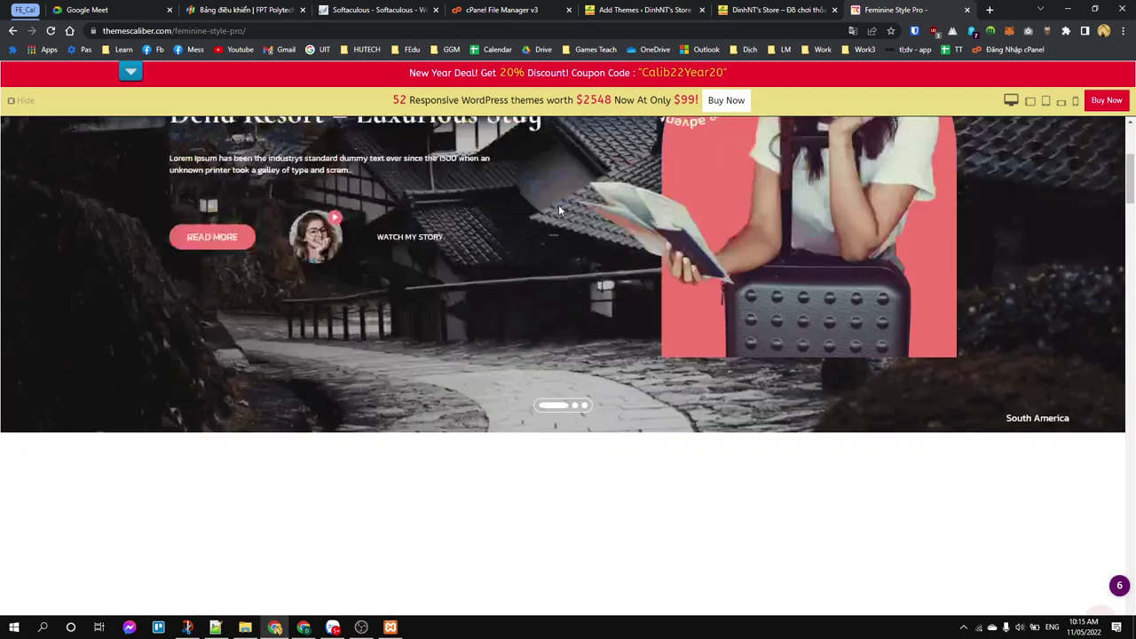
scroll(540, 299, down, 6)
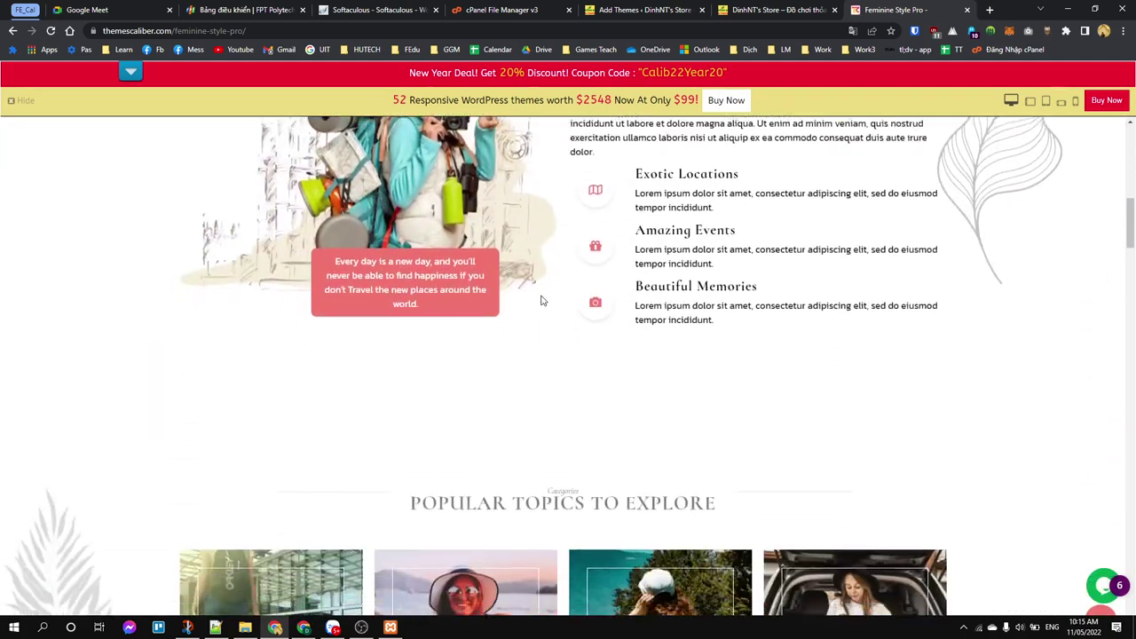
scroll(850, 247, down, 8)
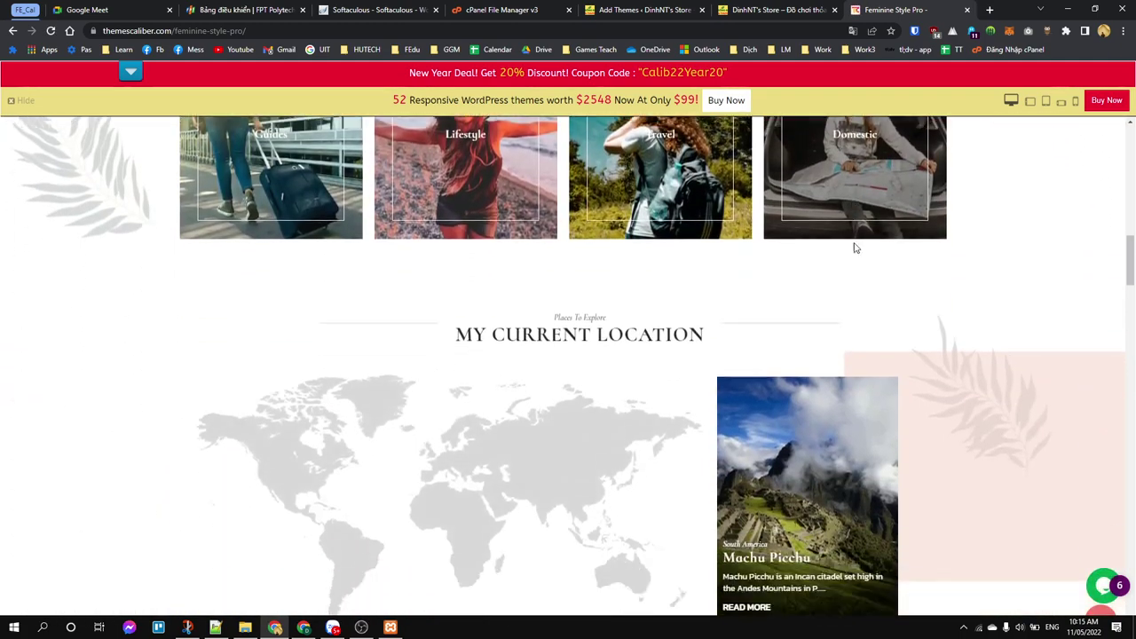
scroll(821, 255, down, 4)
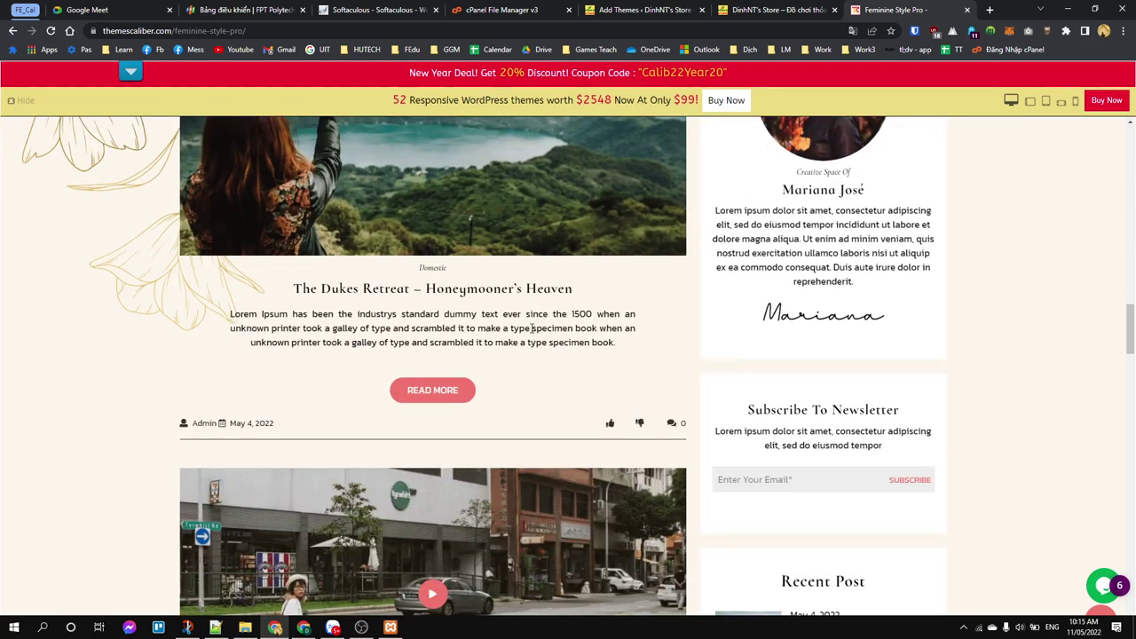
scroll(415, 282, down, 9)
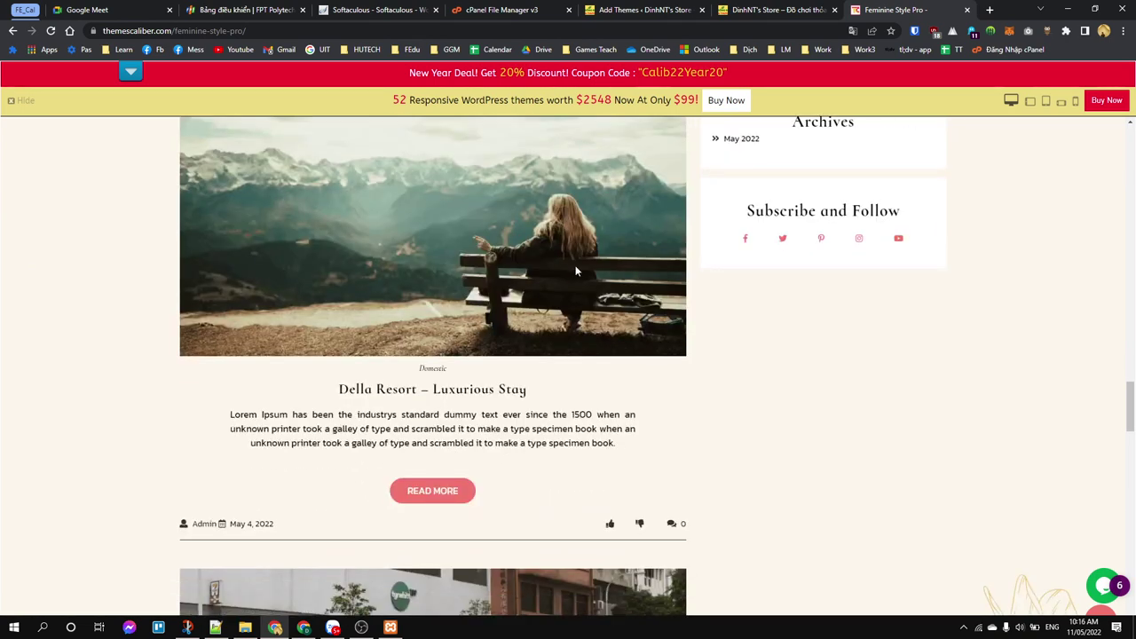
scroll(576, 266, down, 9)
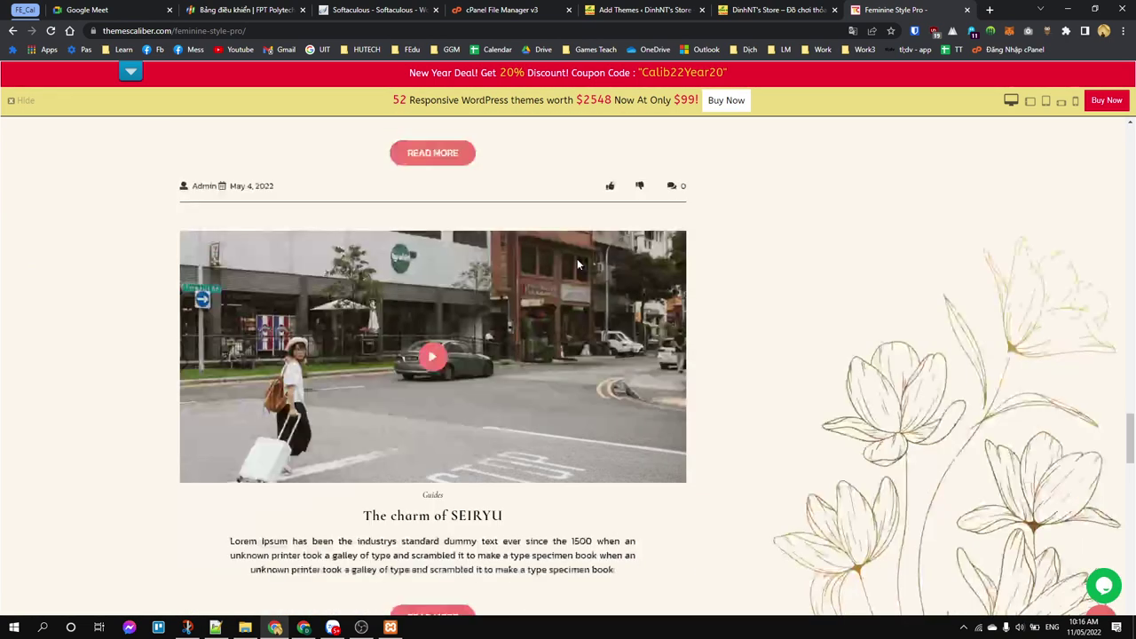
scroll(949, 356, down, 5)
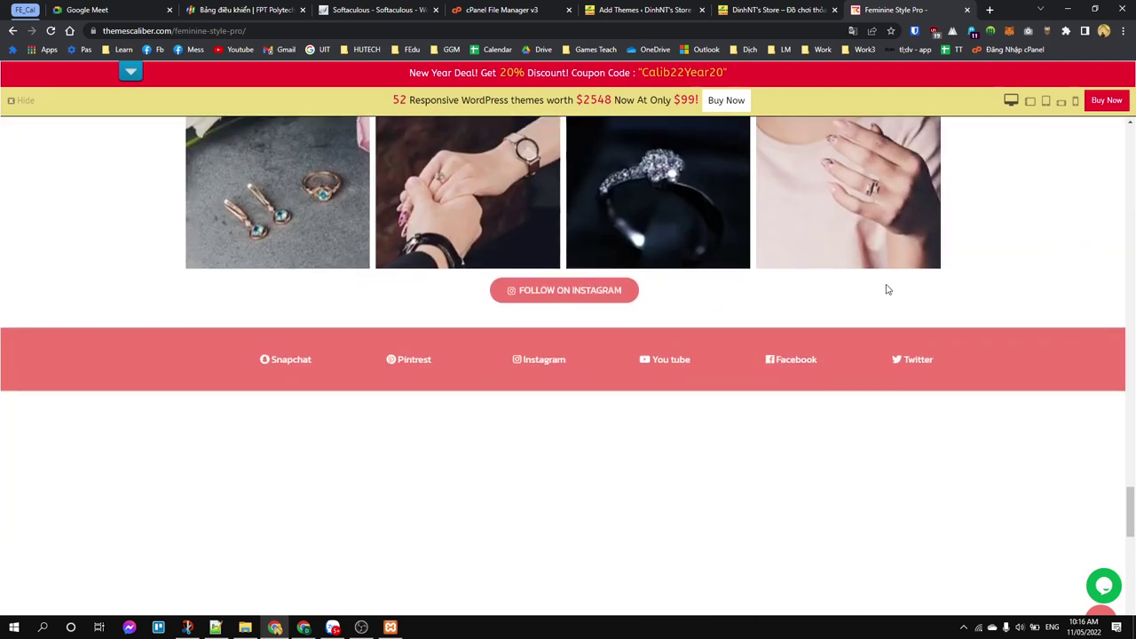
scroll(892, 332, up, 3)
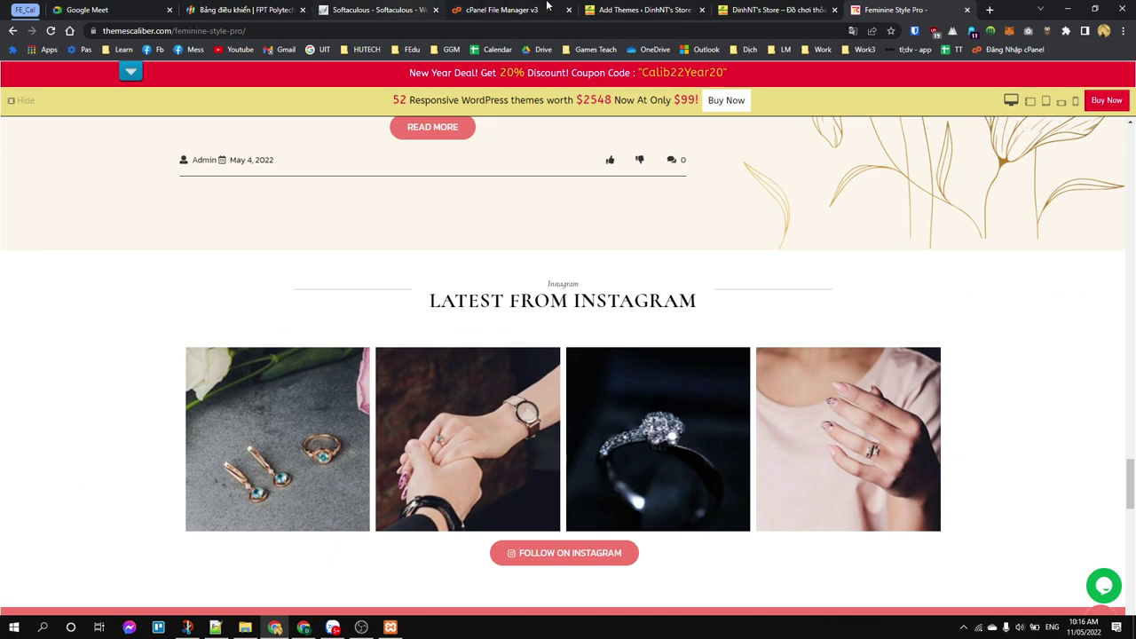
click(641, 10)
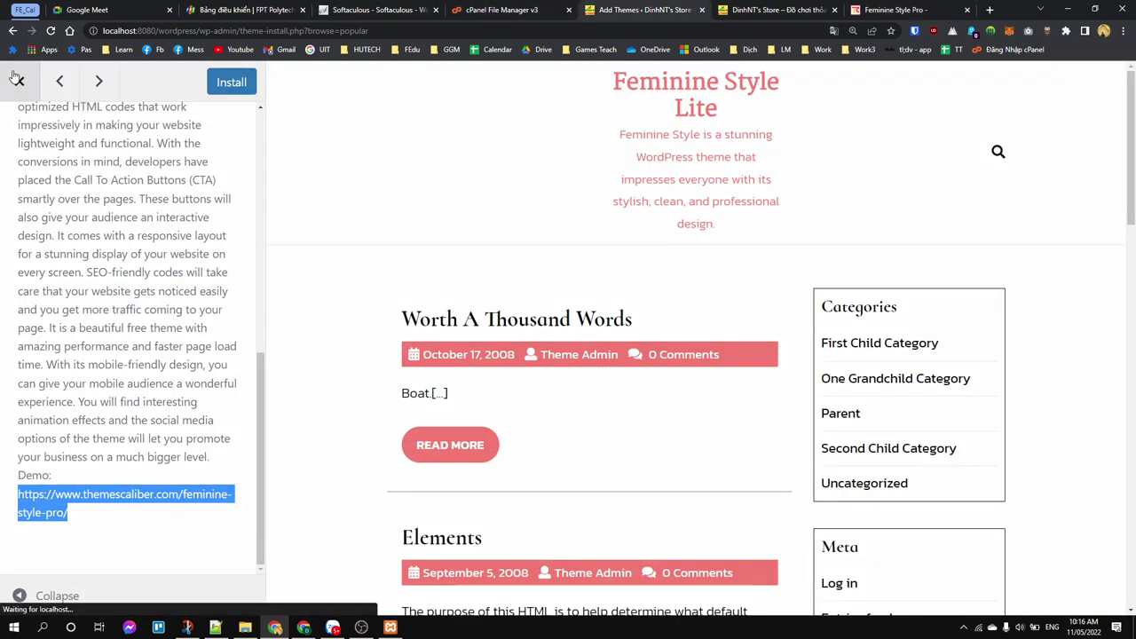
Step: Close the Feminine Style Lite preview and look through the Pushpa theme's details
click(19, 81)
scroll(623, 372, down, 1)
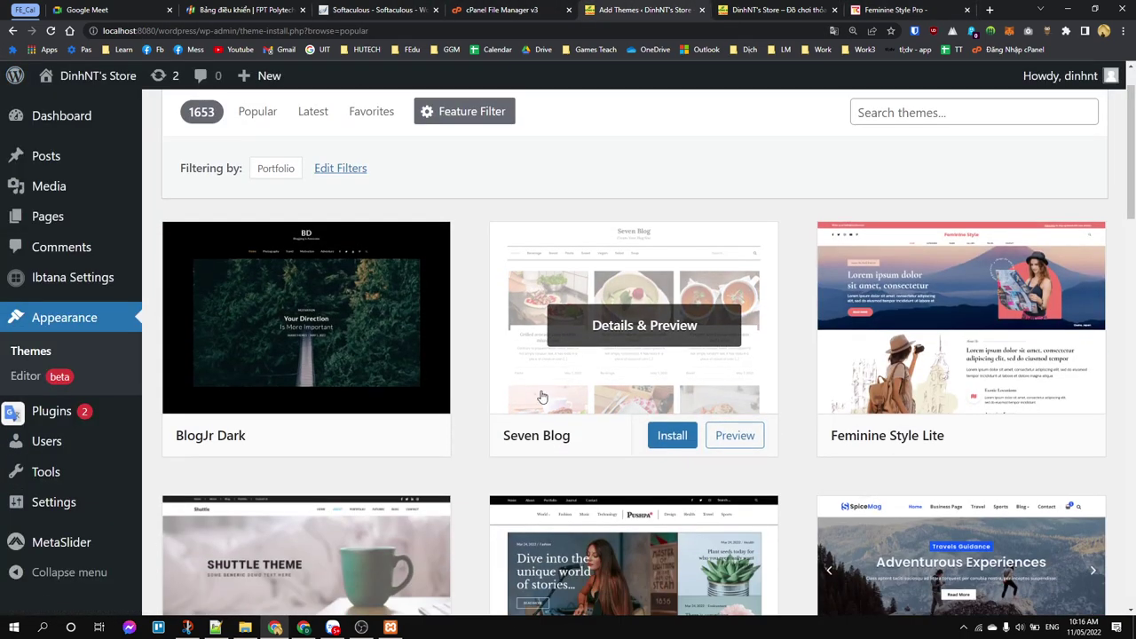
scroll(623, 372, down, 4)
click(566, 253)
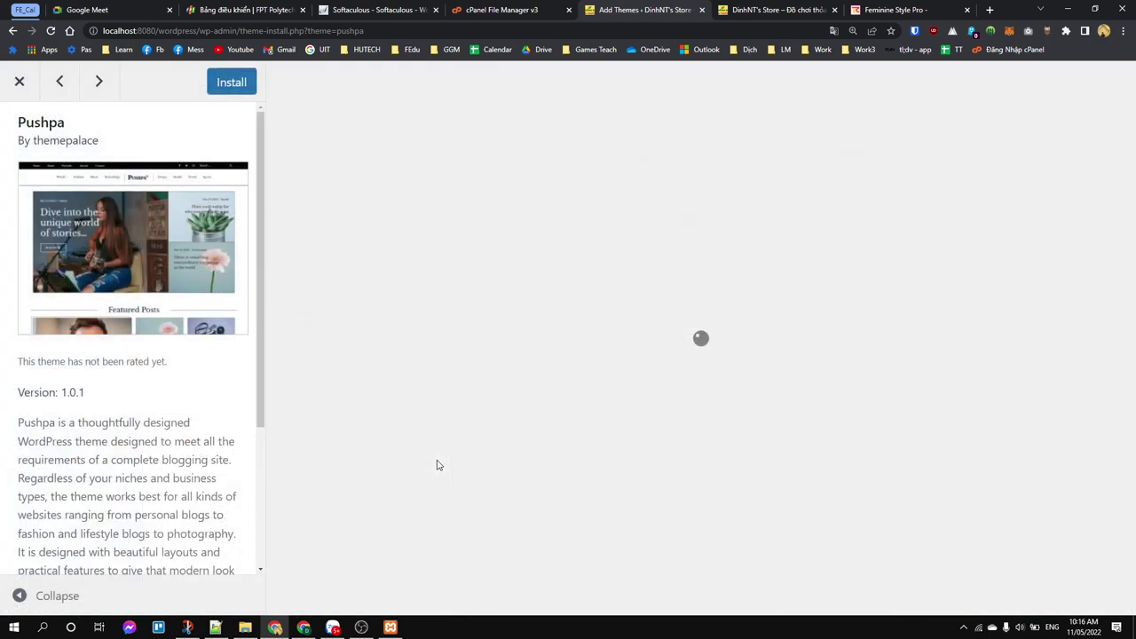
scroll(99, 383, down, 3)
scroll(94, 375, up, 3)
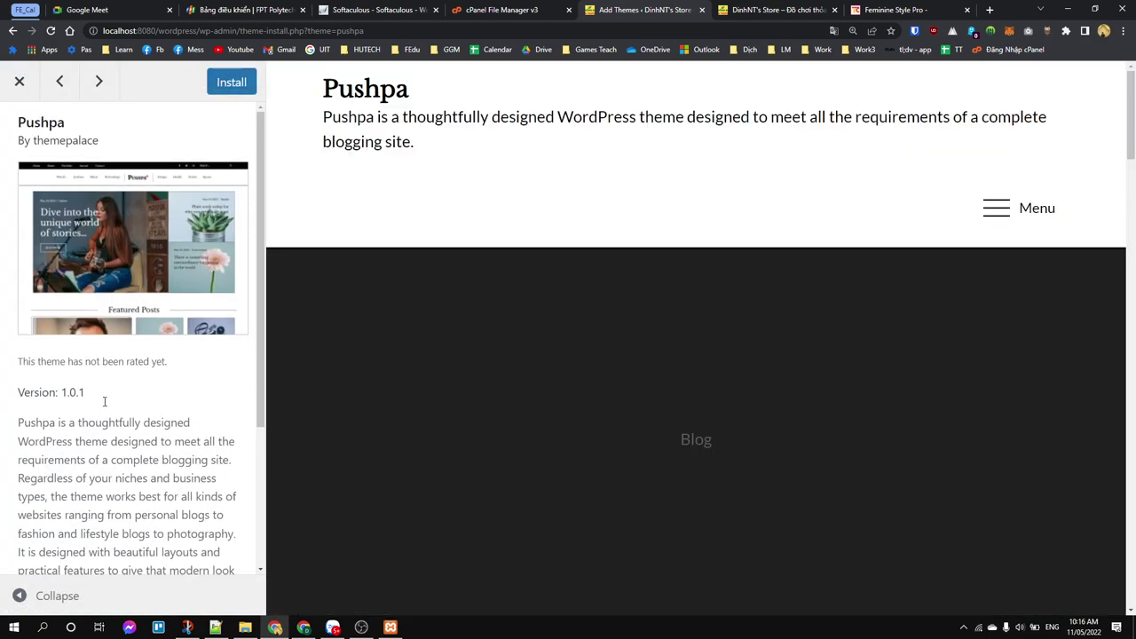
scroll(101, 393, down, 3)
scroll(664, 348, down, 5)
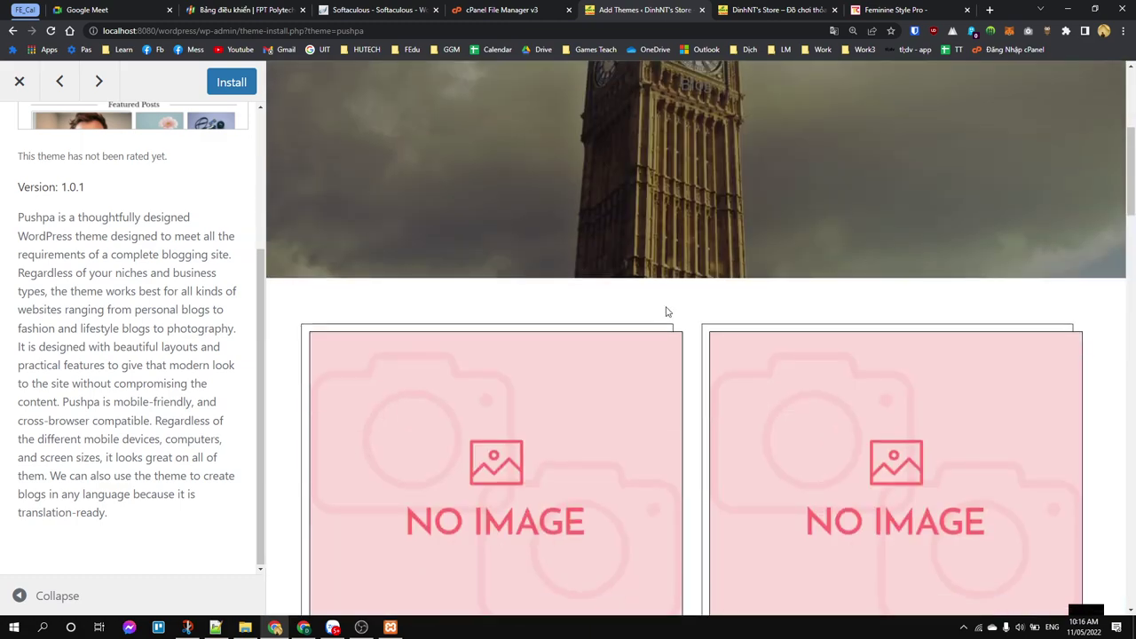
scroll(688, 267, down, 6)
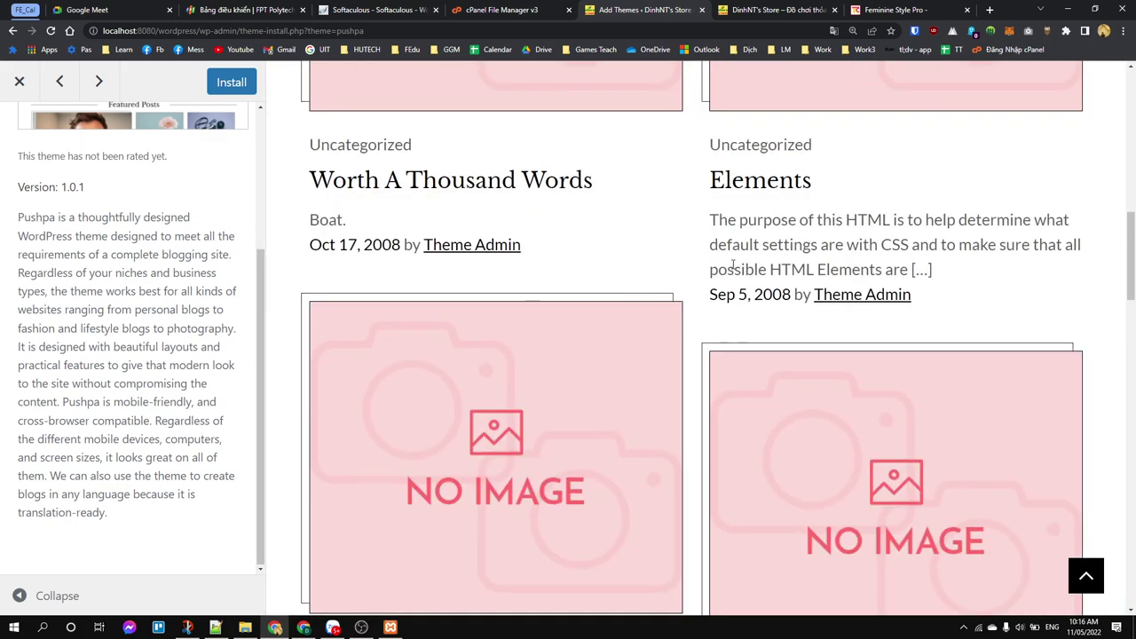
scroll(707, 271, down, 10)
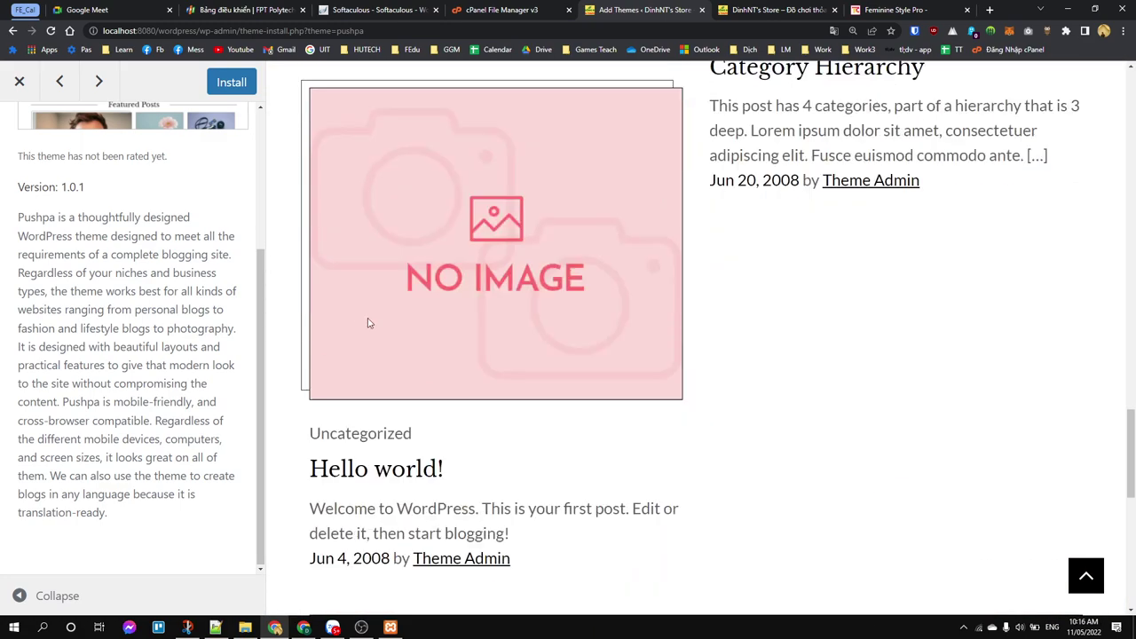
click(19, 81)
Step: Preview Bosa Online Shop, select its demo link, and open a blank tab
scroll(291, 350, down, 3)
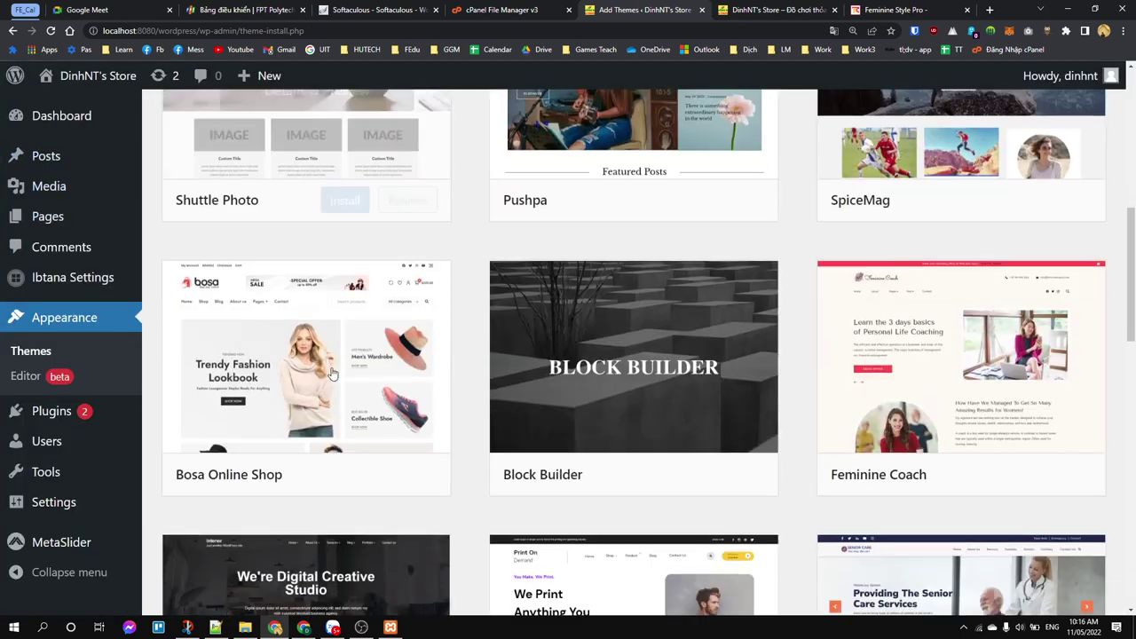
click(291, 351)
scroll(101, 346, down, 6)
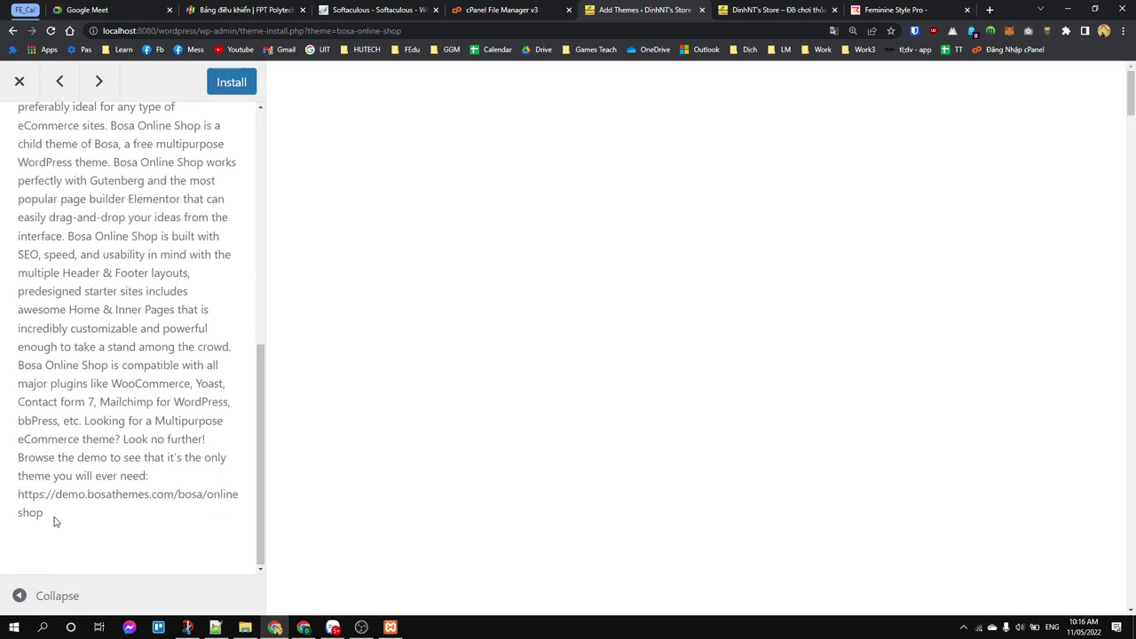
drag(56, 521, 18, 498)
key(ctrl+c)
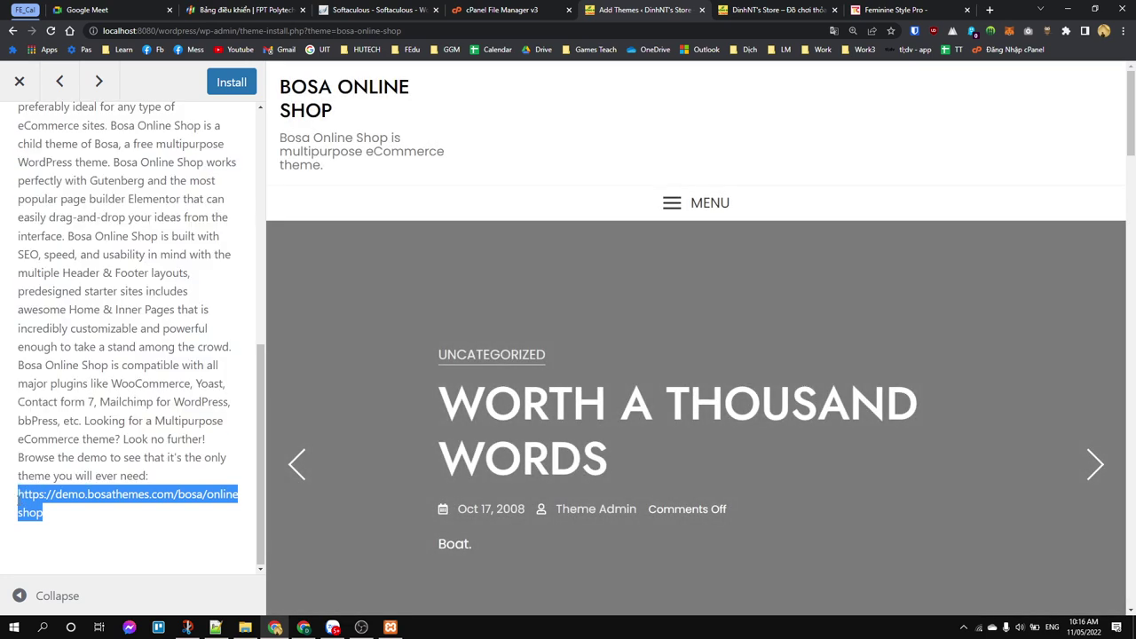
click(990, 10)
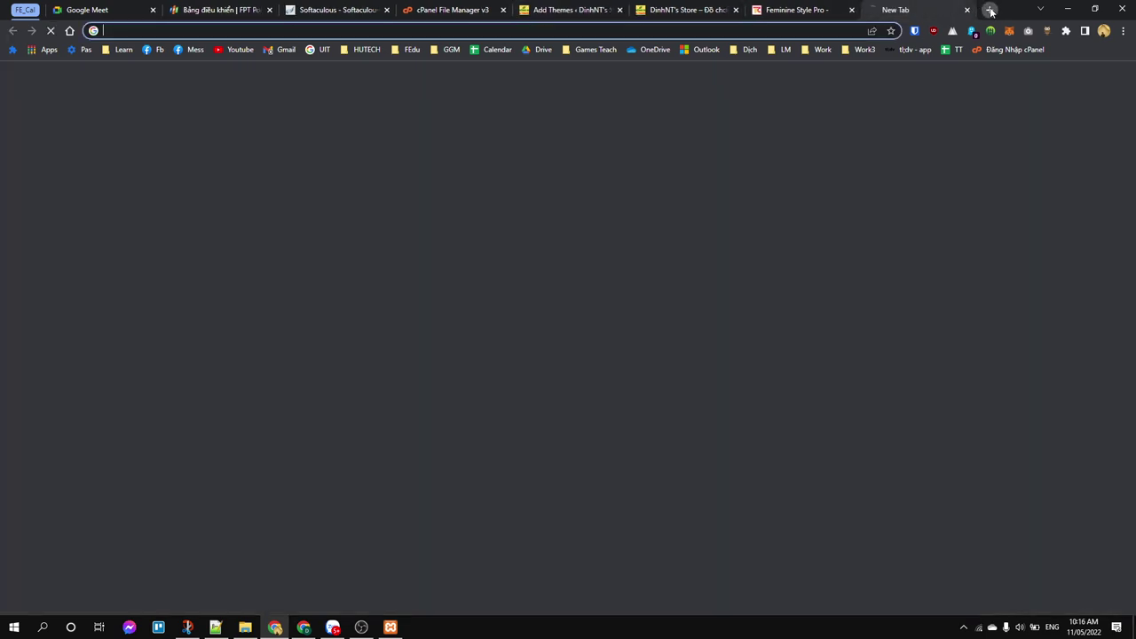
Step: Open demo.bosathemes.com/bosa/online-shop/ and scroll through its featured products and banners
key(ctrl+v)
key(Return)
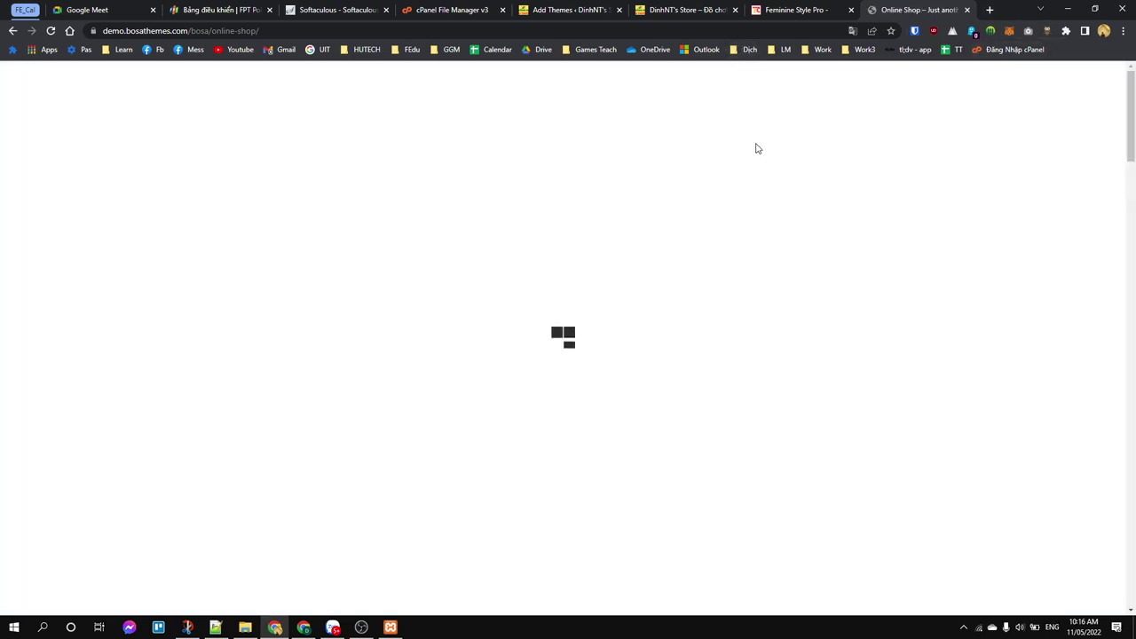
scroll(769, 186, down, 7)
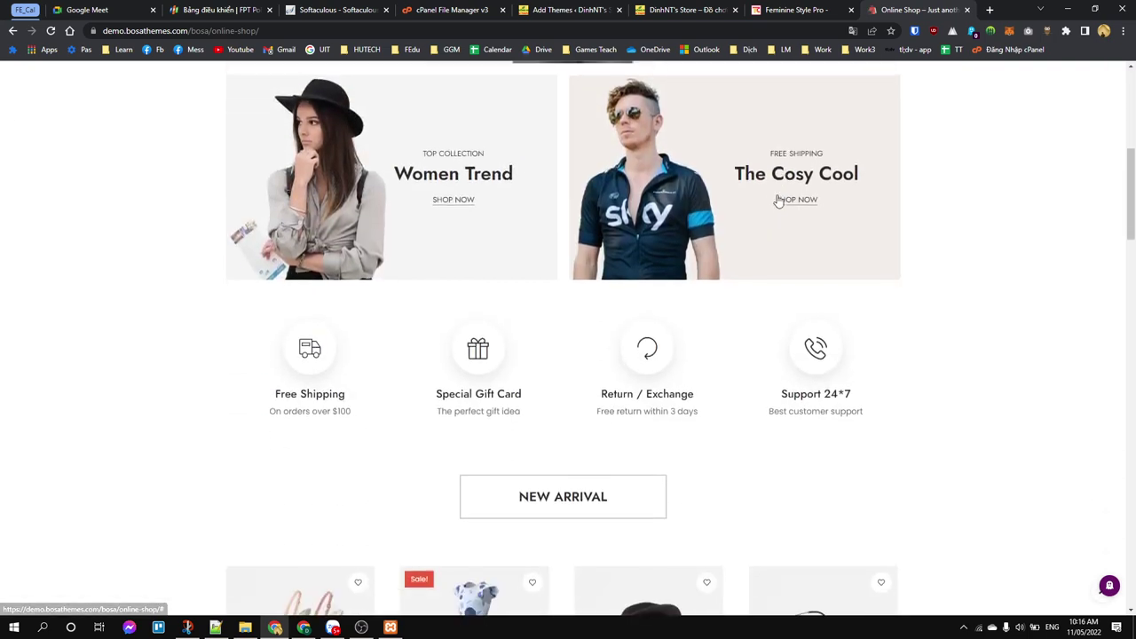
scroll(779, 203, down, 8)
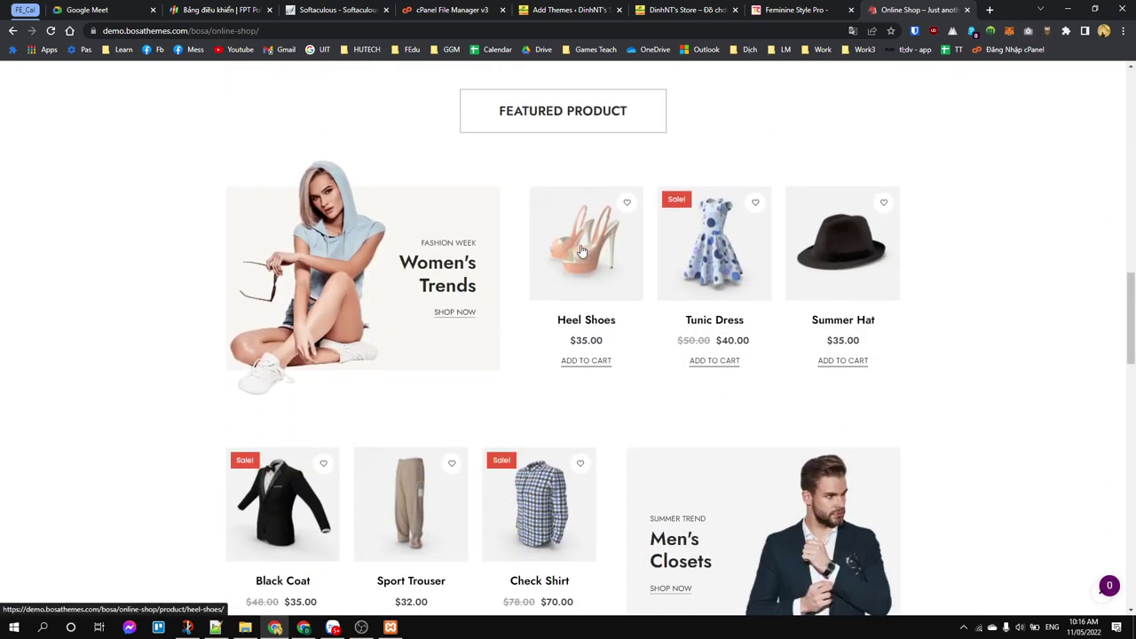
scroll(586, 258, down, 3)
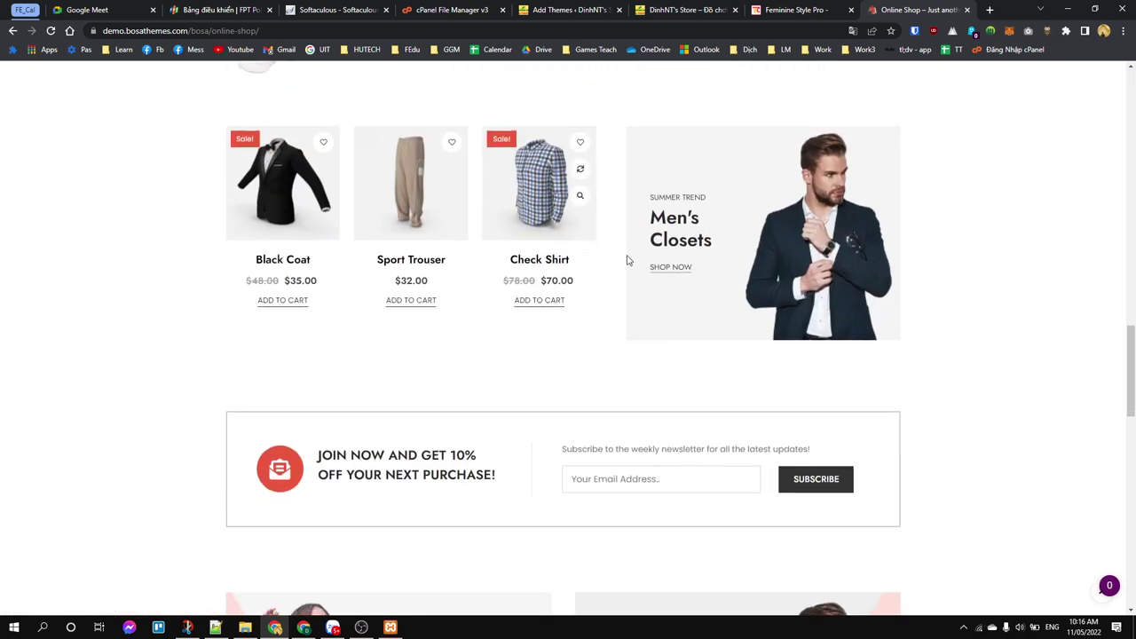
scroll(560, 258, down, 1)
scroll(697, 300, up, 20)
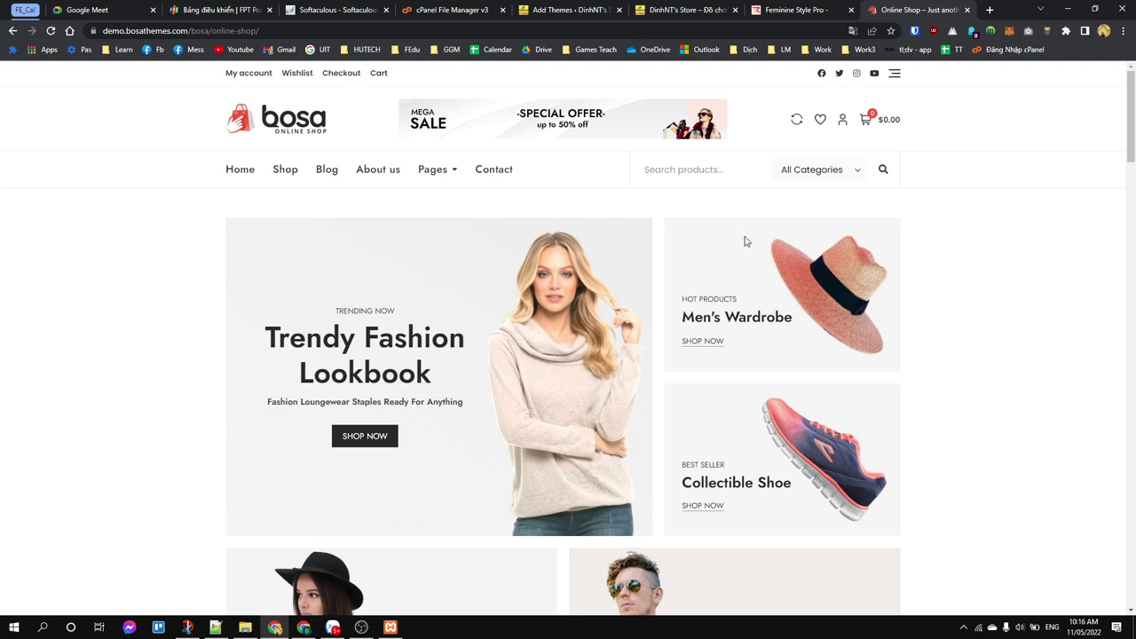
Step: Close the Bosa Online Shop preview and scroll the Portfolio themes grid back to Feminine Style Lite
click(781, 10)
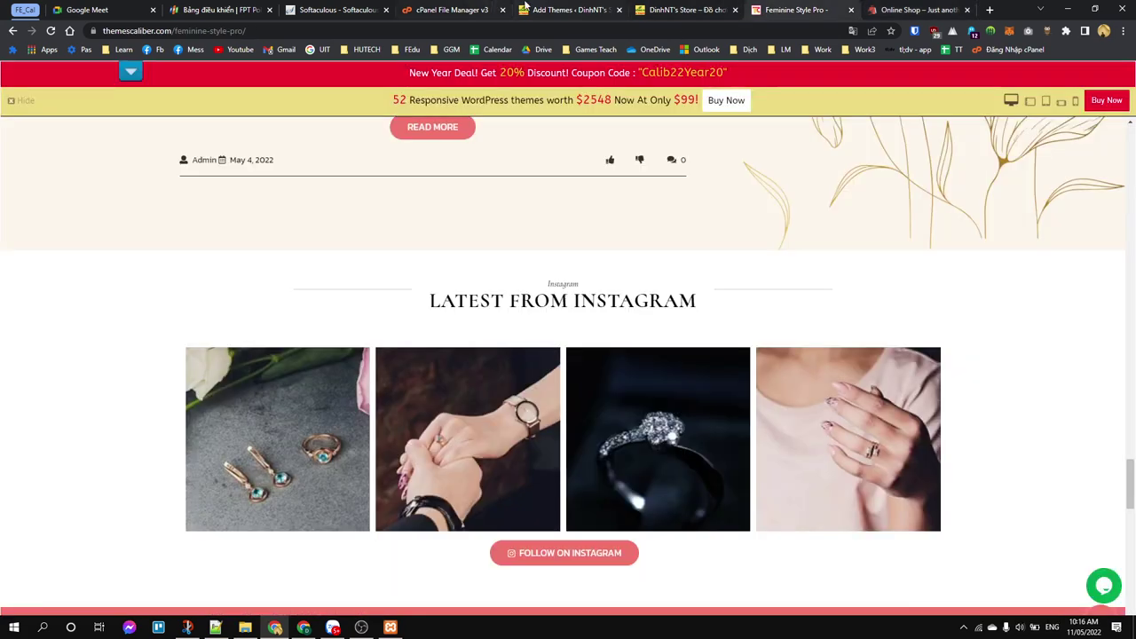
click(560, 10)
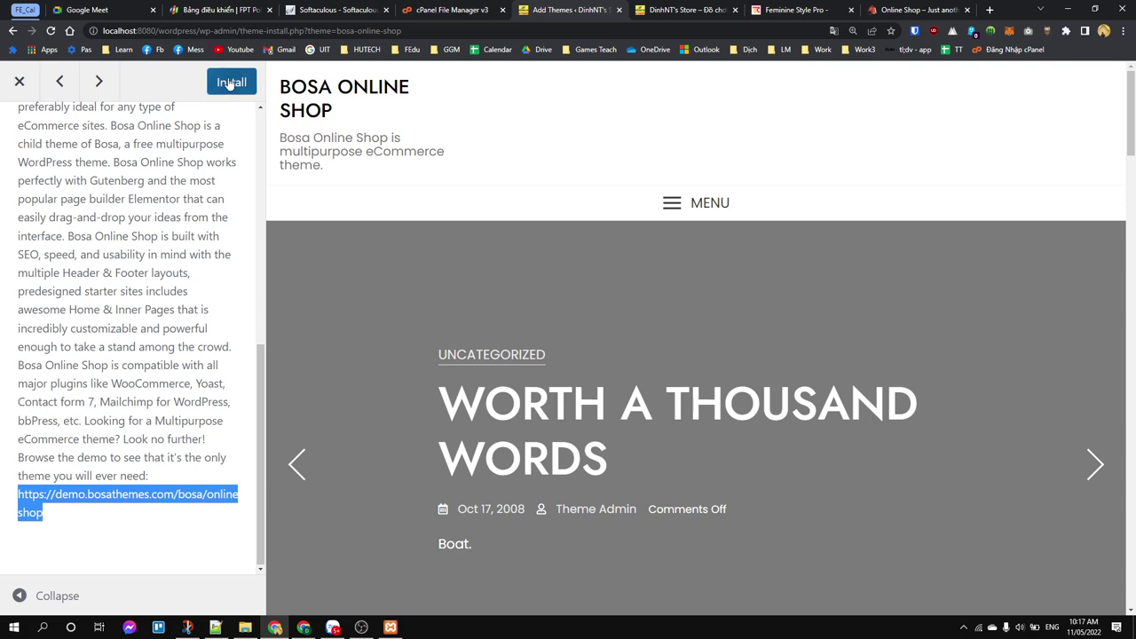
click(7, 86)
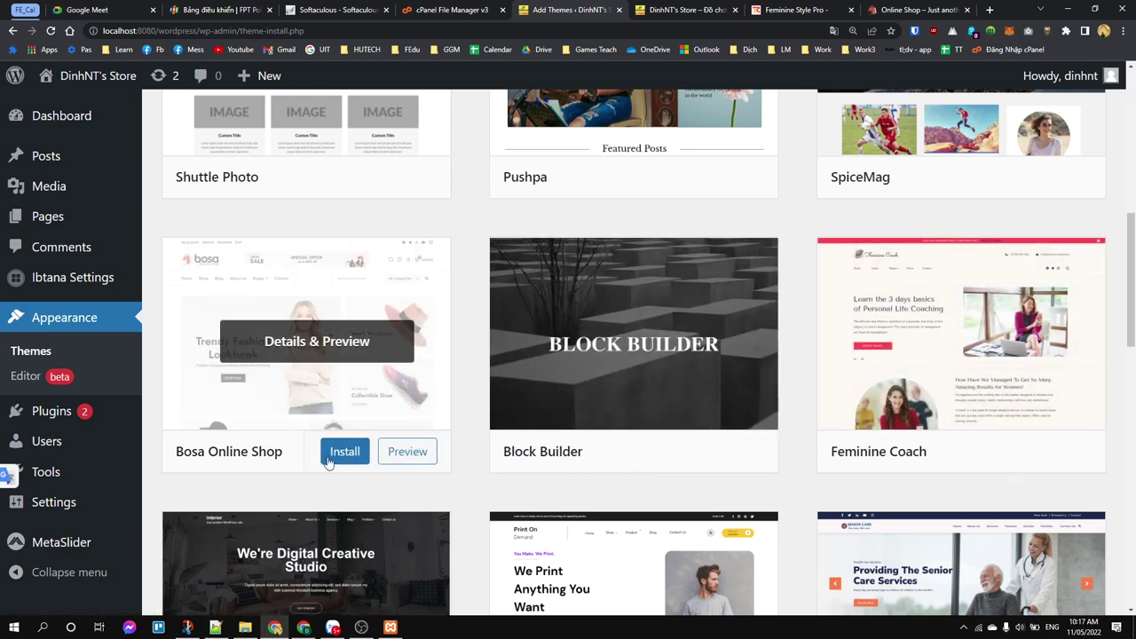
scroll(639, 429, up, 6)
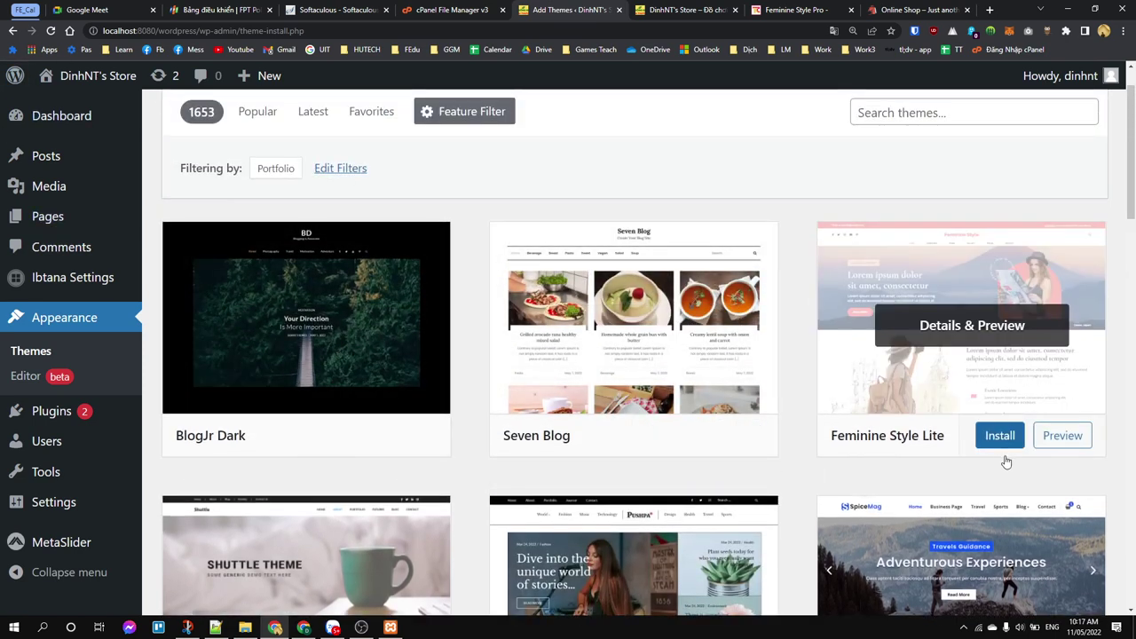
Step: Install Feminine Style Lite and confirm the live site still shows the black bird-watching design
click(1000, 436)
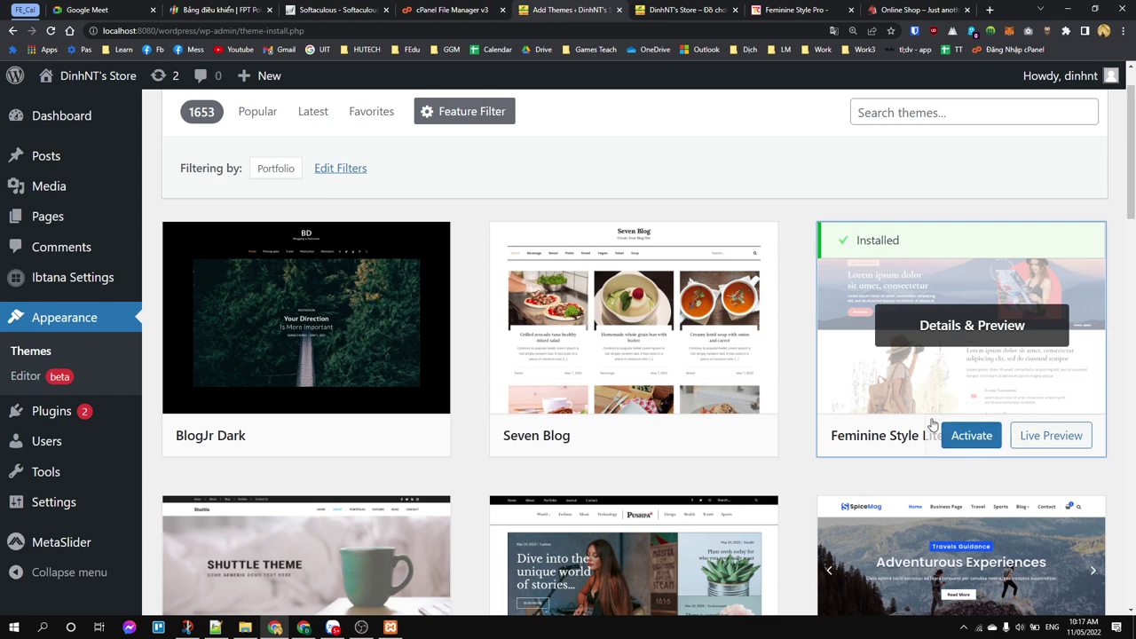
click(692, 10)
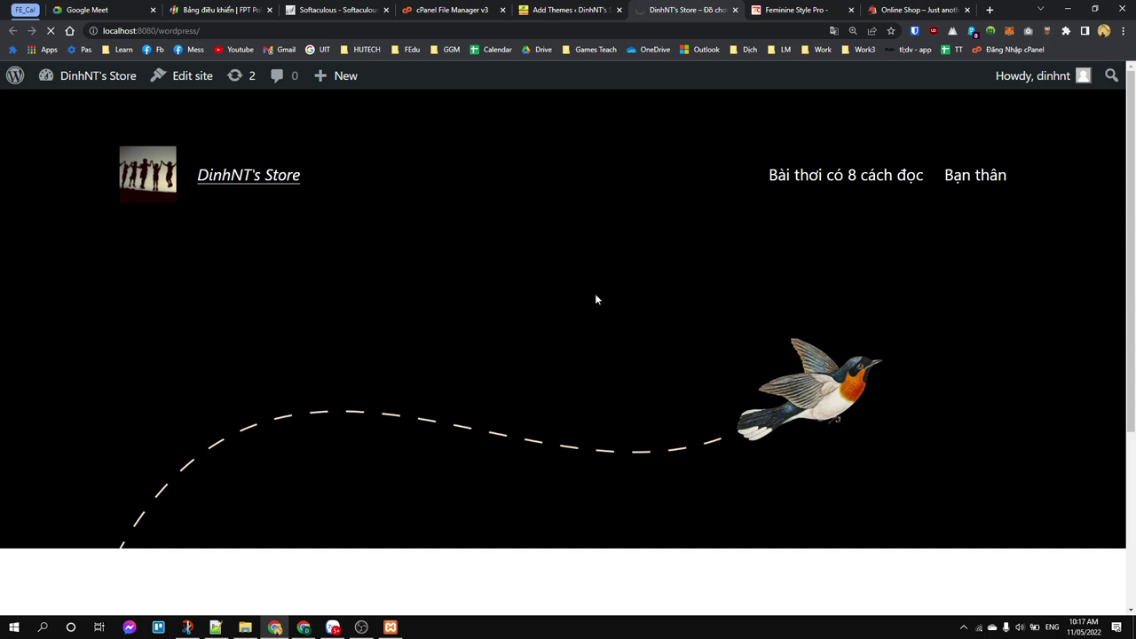
scroll(692, 373, down, 3)
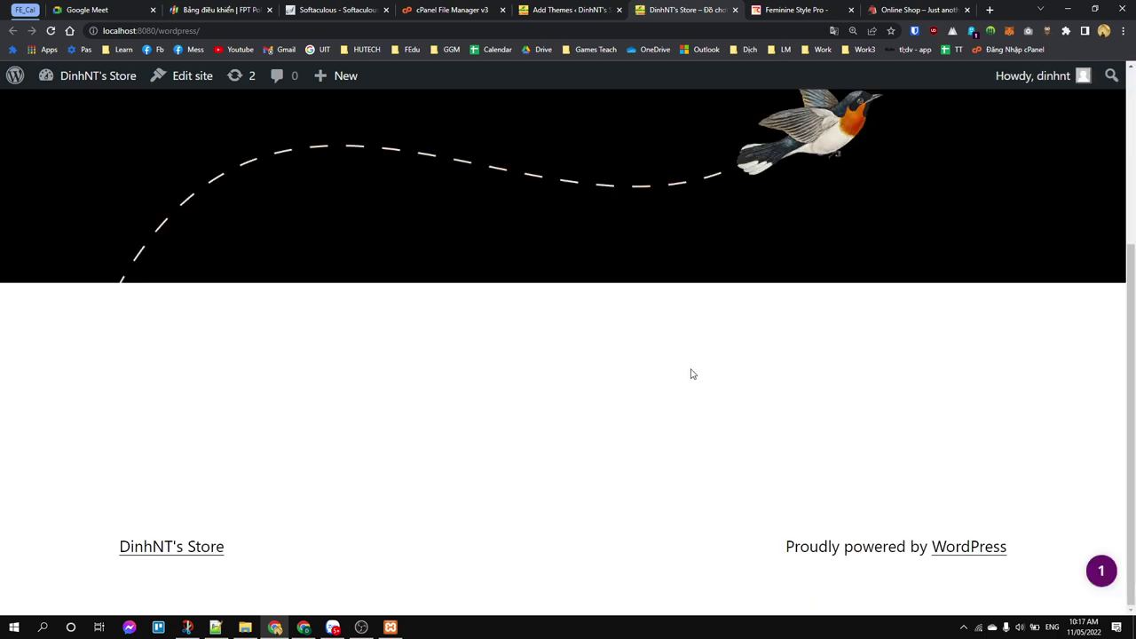
scroll(610, 360, up, 3)
scroll(586, 400, down, 3)
scroll(586, 401, up, 3)
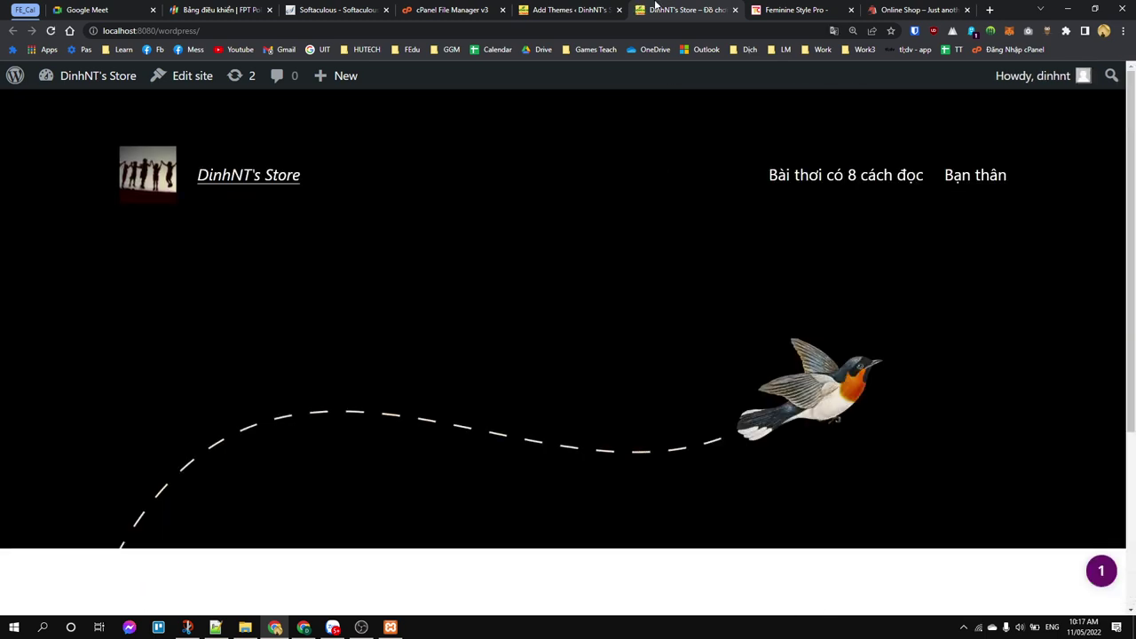
click(543, 10)
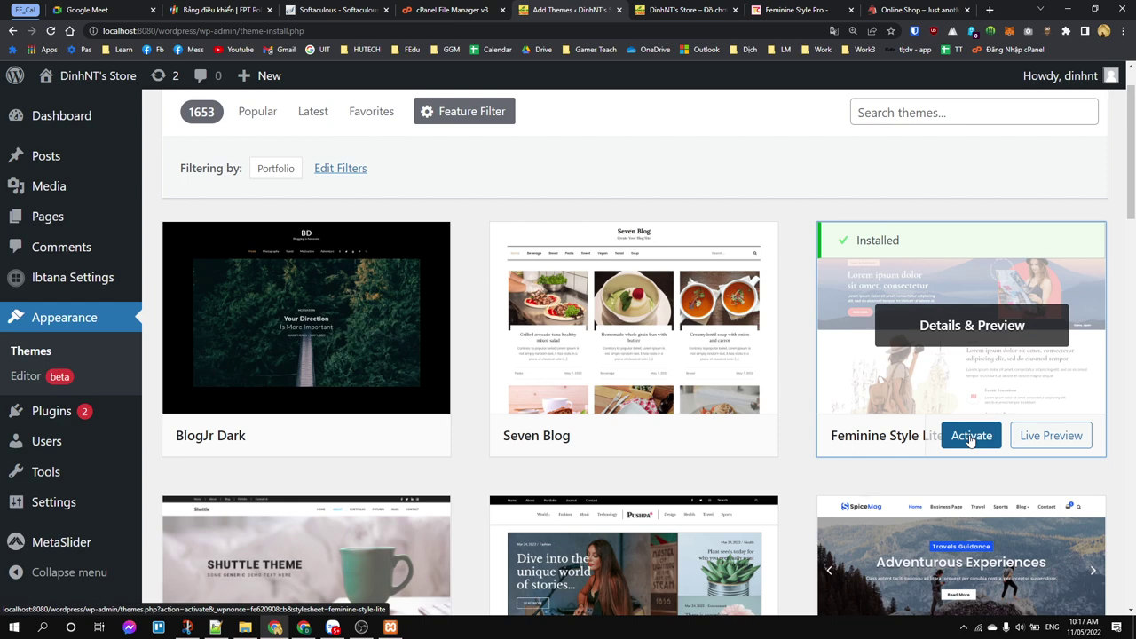
Step: Activate Feminine Style Lite from Appearance > Themes and switch to the front-page tab
click(15, 355)
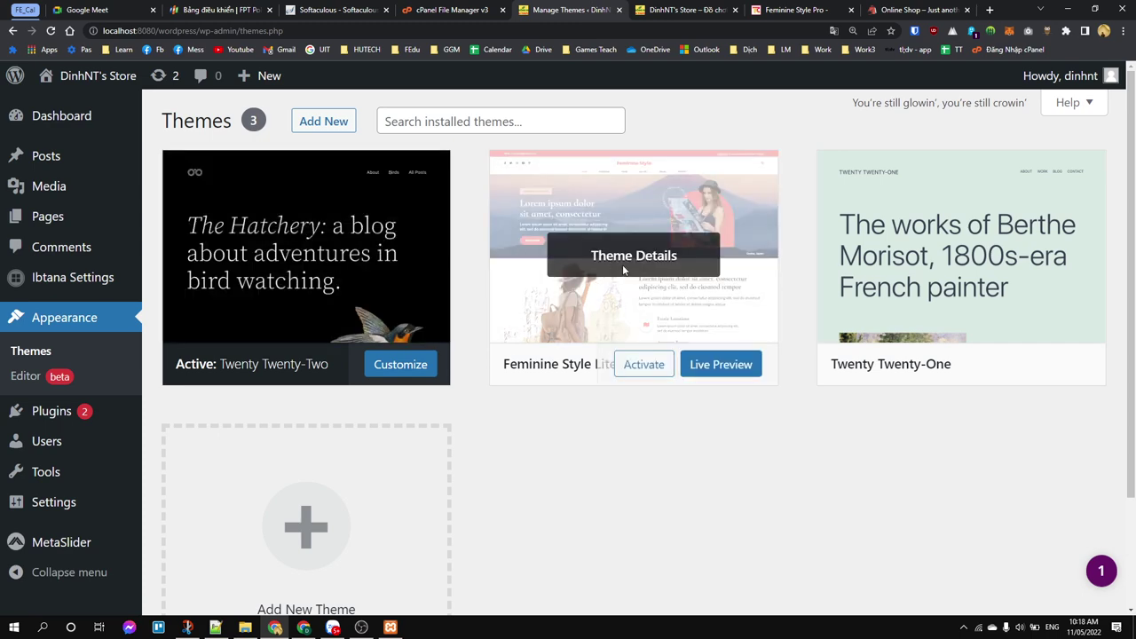
click(636, 371)
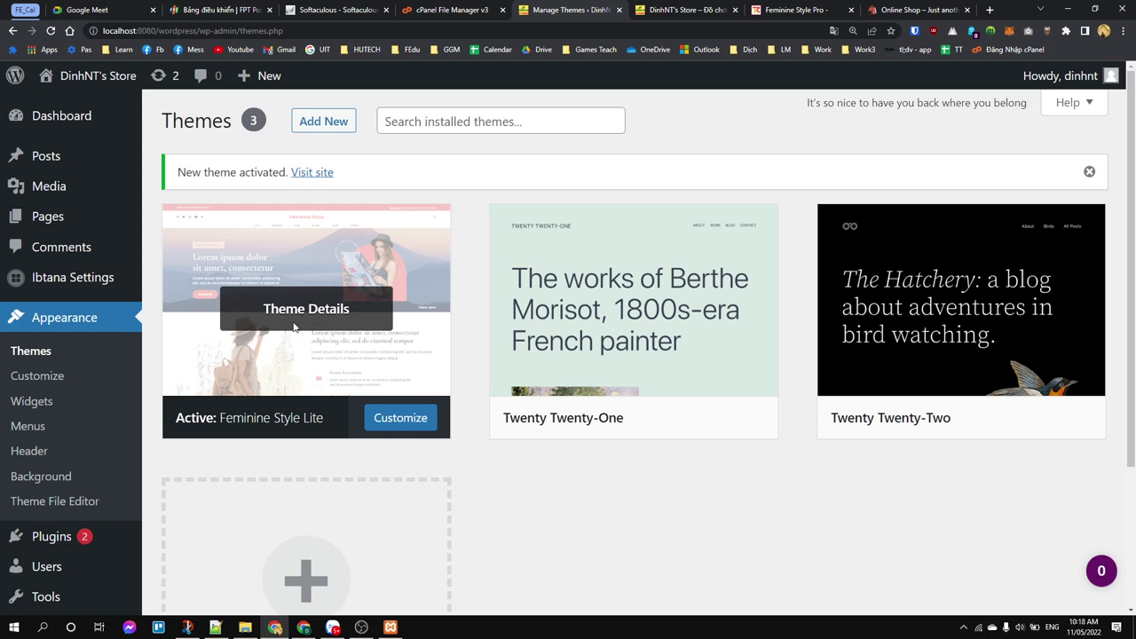
click(662, 12)
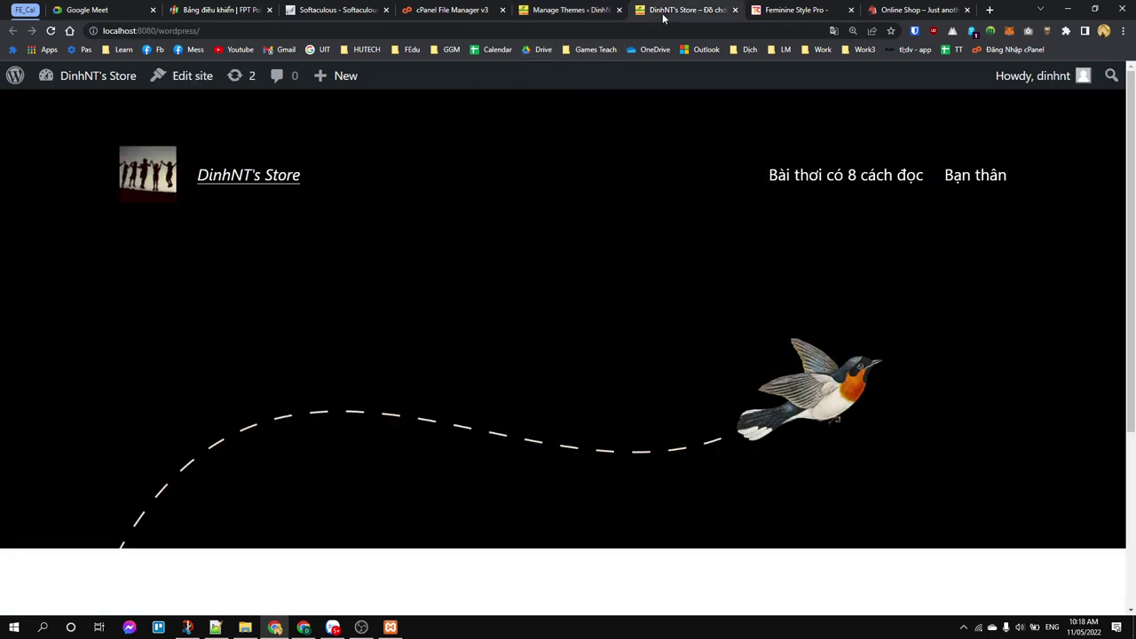
Step: Reload the front page to see the yellow Feminine Style design, then return to Themes
key(F5)
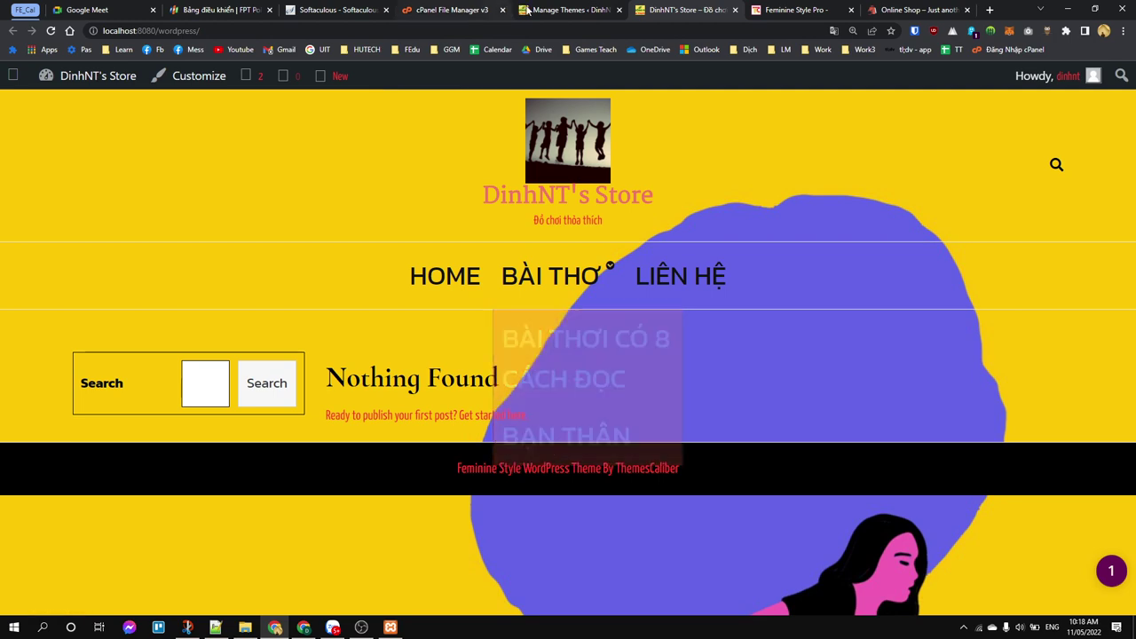
click(568, 10)
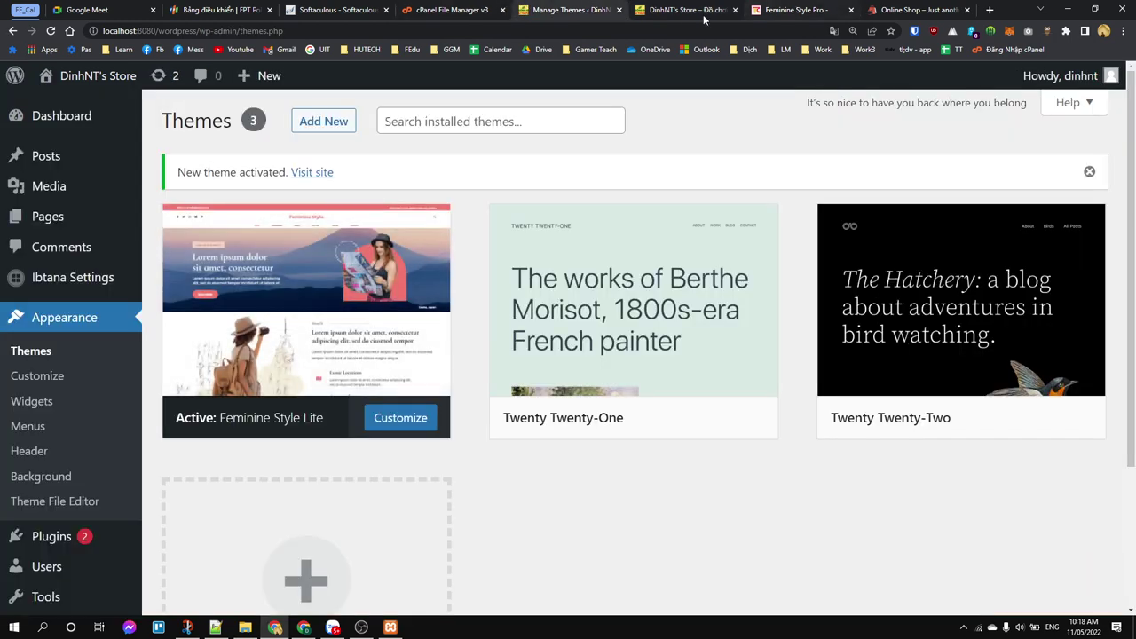
click(683, 10)
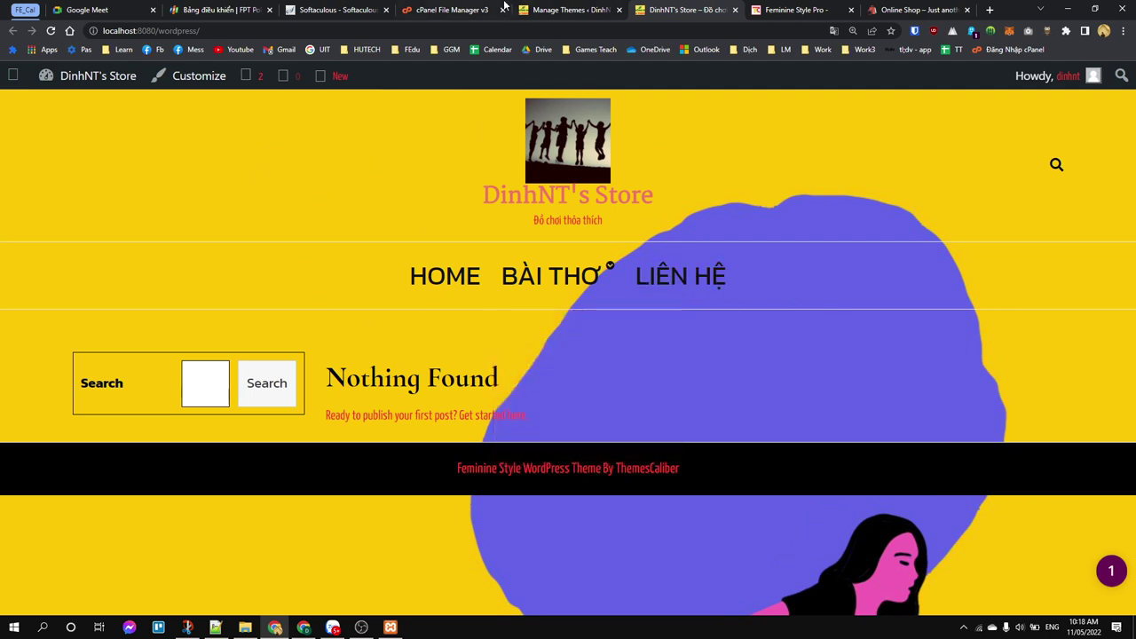
click(558, 11)
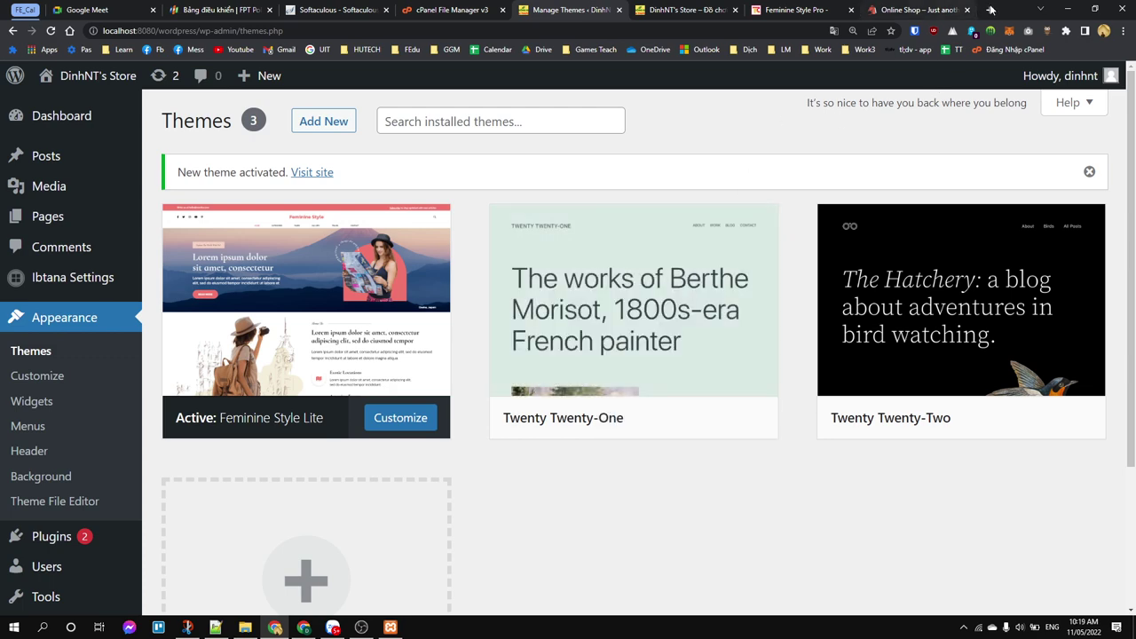
Step: Search Google in a new tab for 'download template wordpress'
click(992, 9)
text(down)
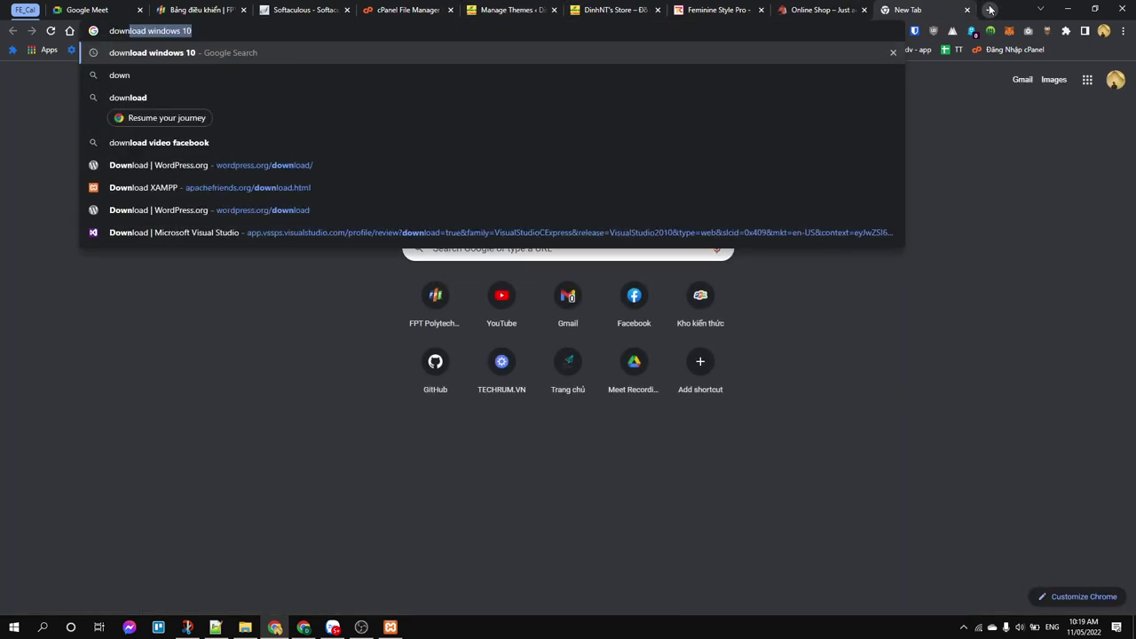
text(load t)
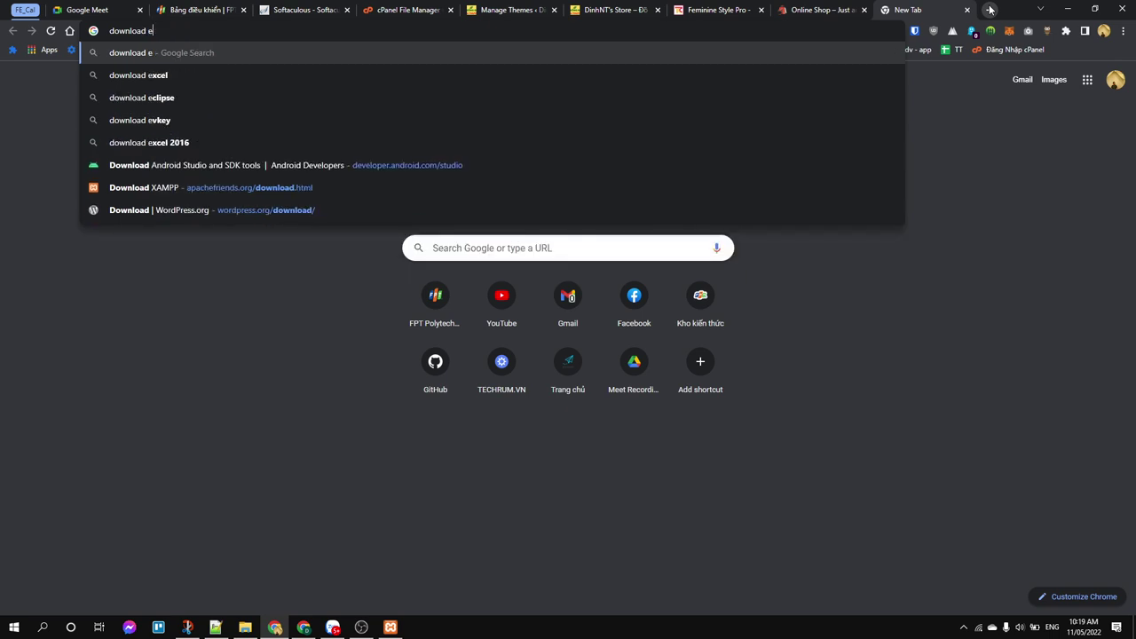
text(emplate wordpress)
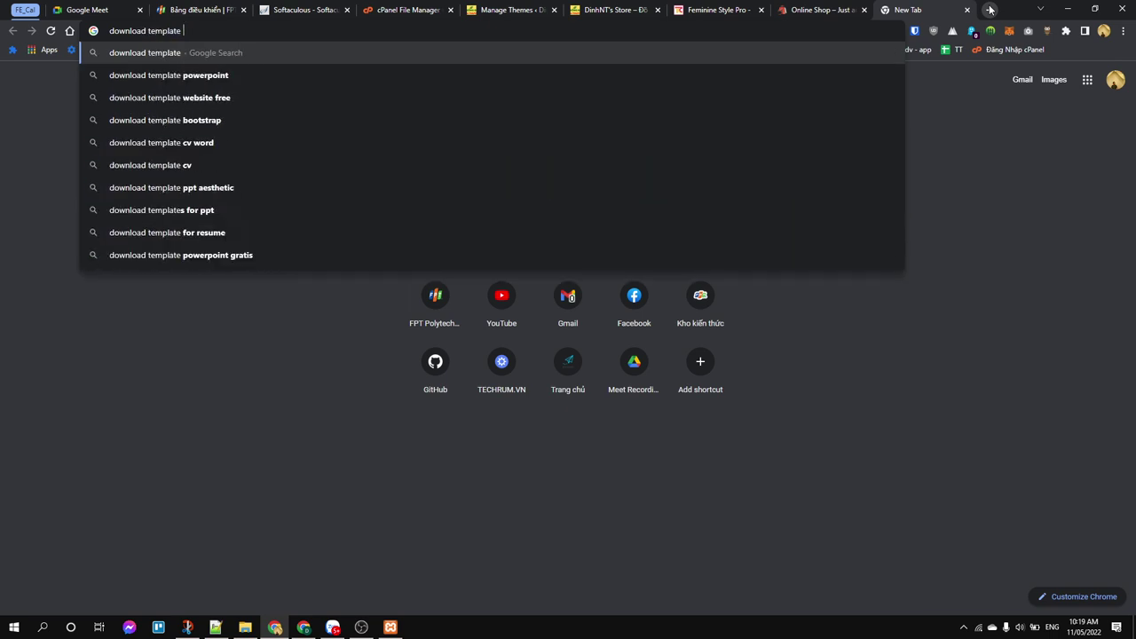
key(Return)
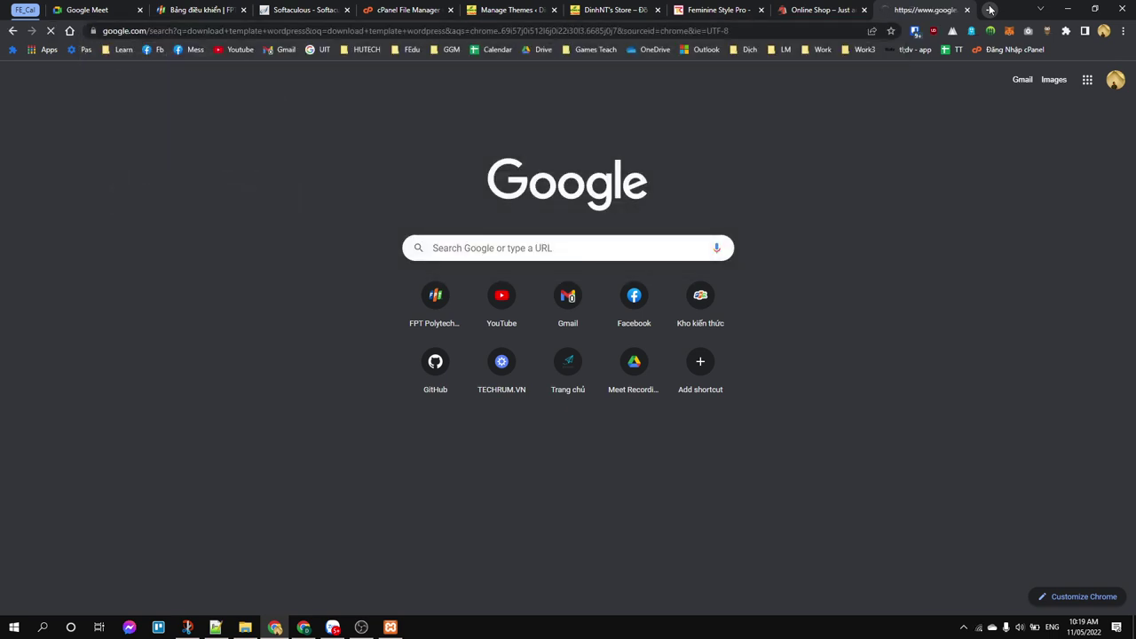
Step: Browse nicepage.com's free WordPress themes page, then minimize Chrome to the desktop
scroll(216, 176, down, 2)
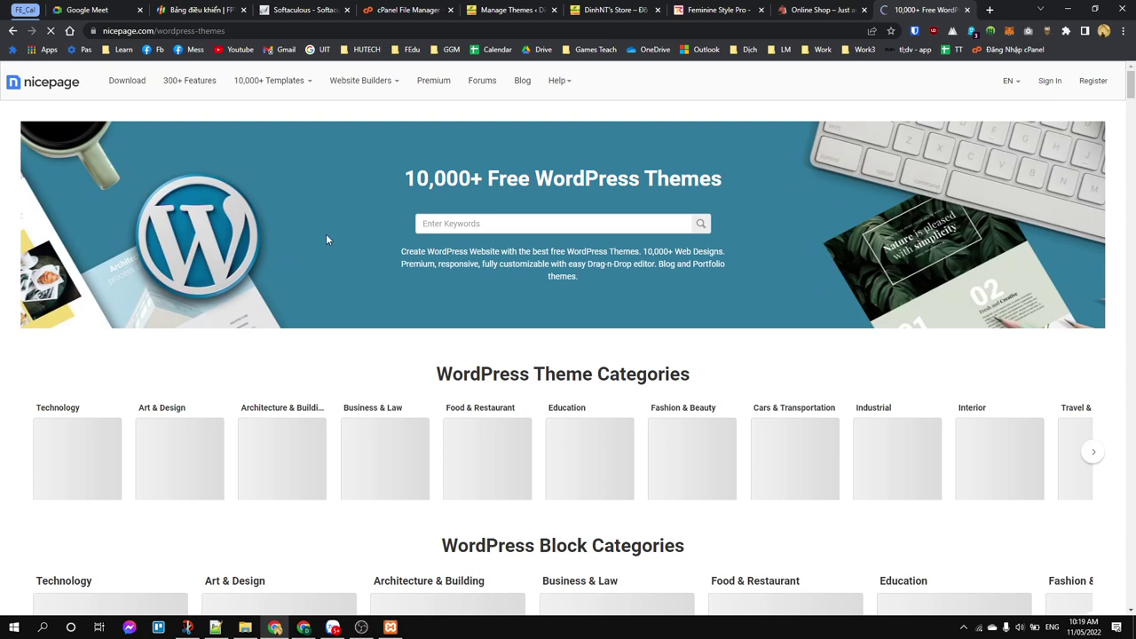
scroll(326, 235, down, 3)
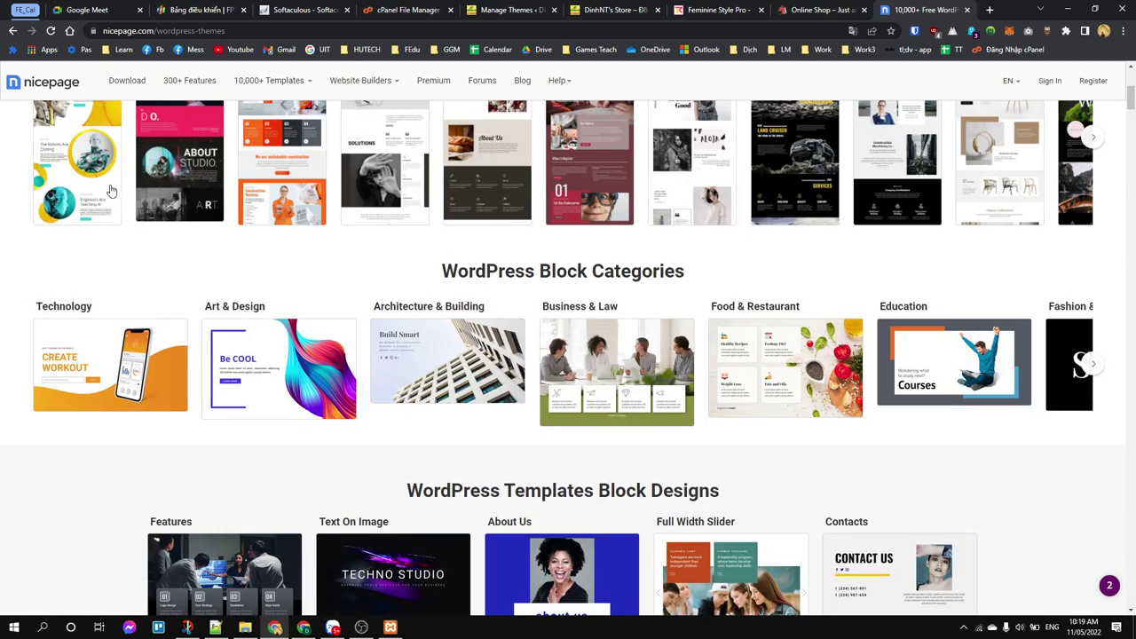
scroll(111, 190, down, 1)
scroll(175, 267, up, 2)
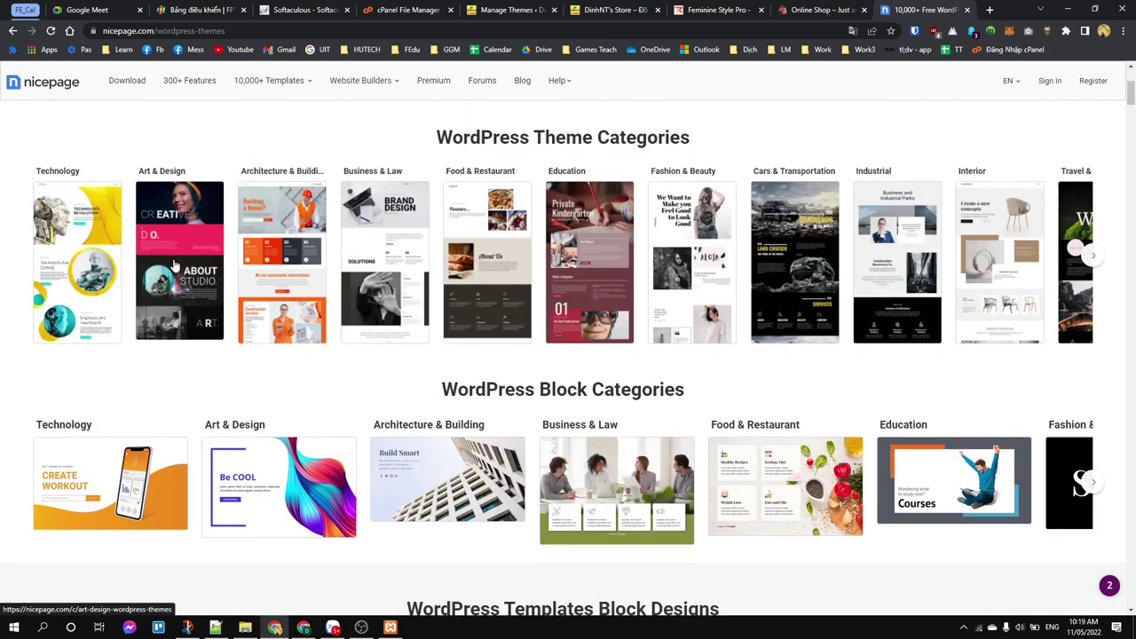
scroll(174, 266, down, 6)
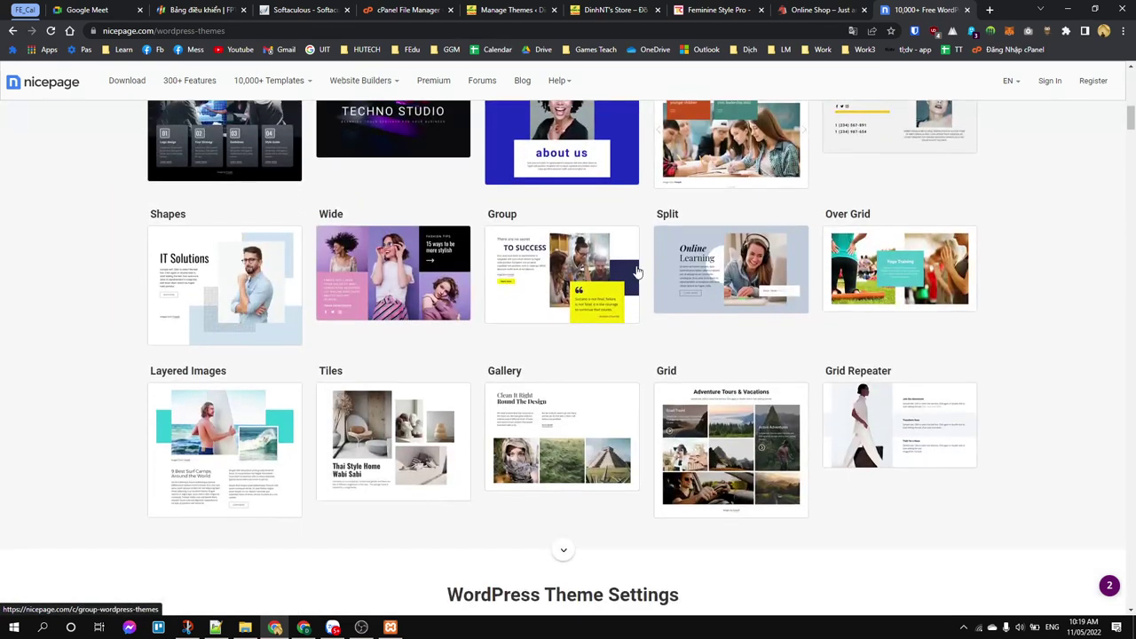
scroll(431, 272, down, 2)
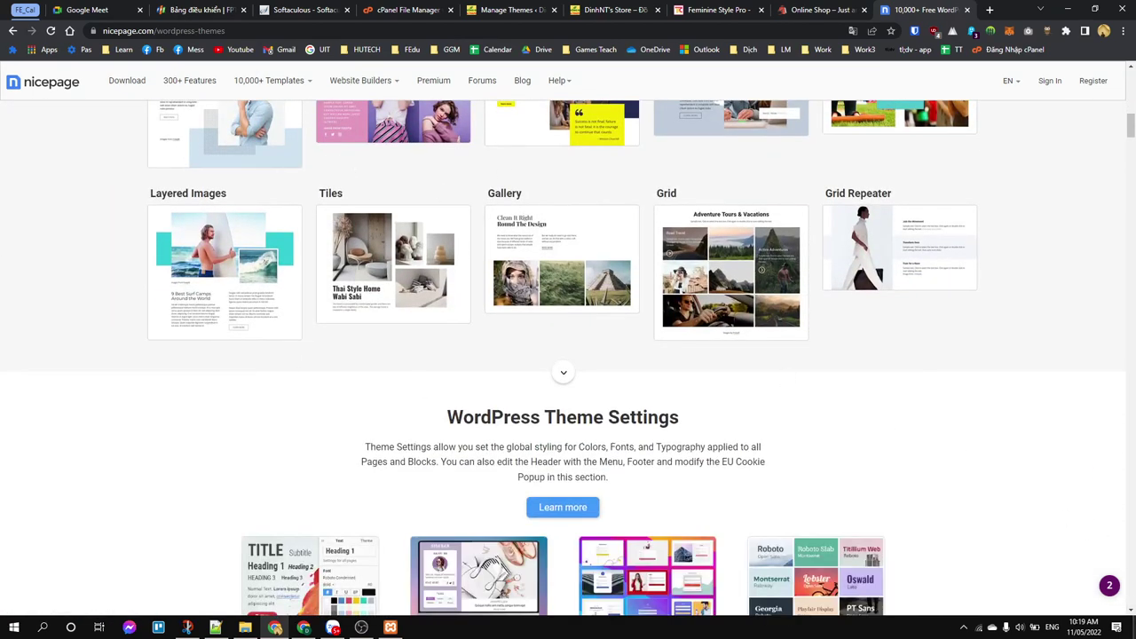
key(super+d)
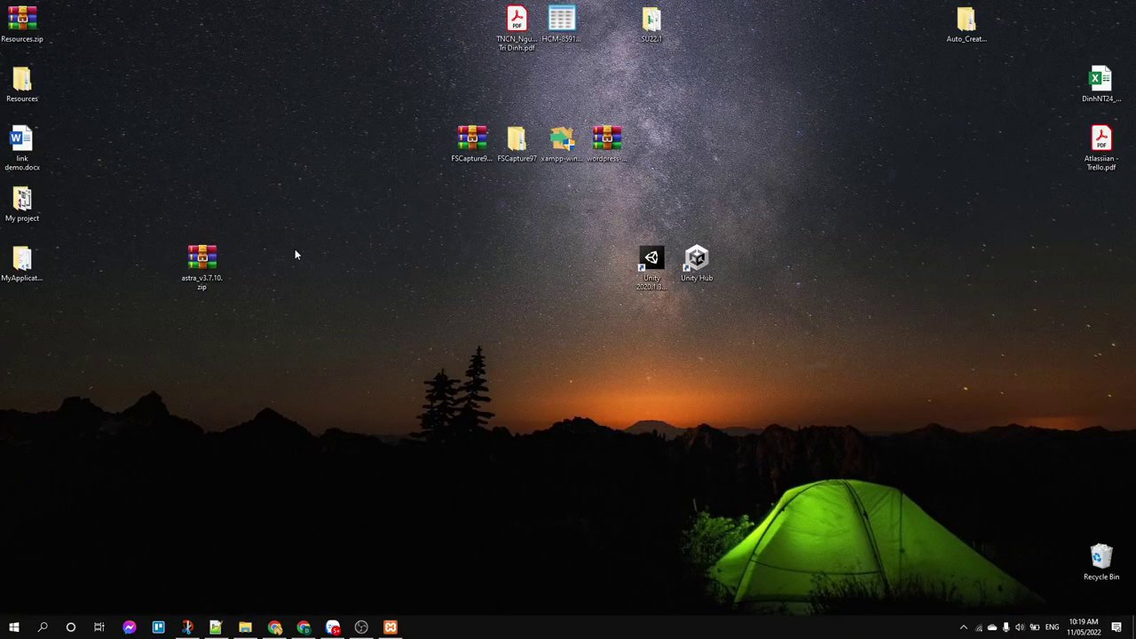
Step: Select the astra_v3.7.10.zip file on the desktop, then restore Chrome from the taskbar
drag(157, 227, 275, 368)
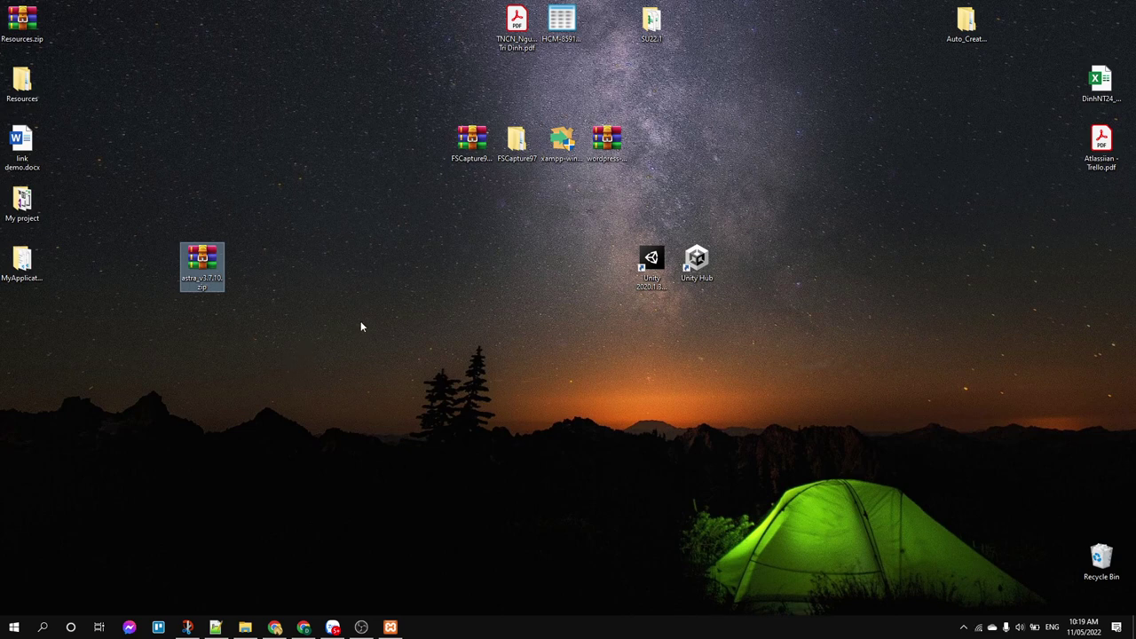
drag(156, 225, 271, 325)
click(292, 353)
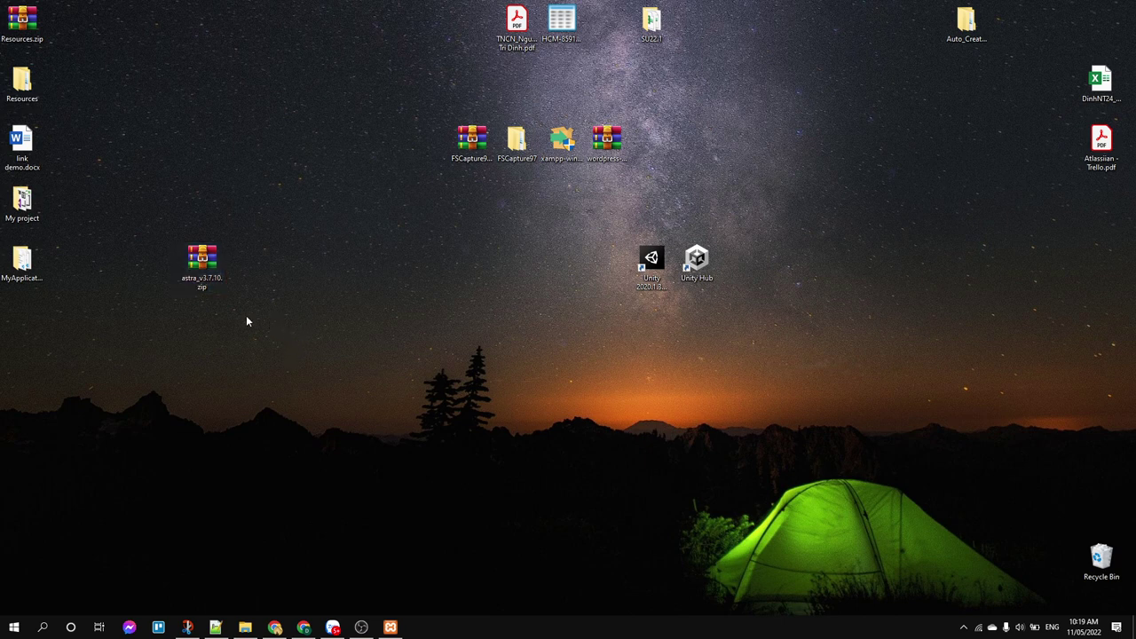
drag(149, 233, 231, 294)
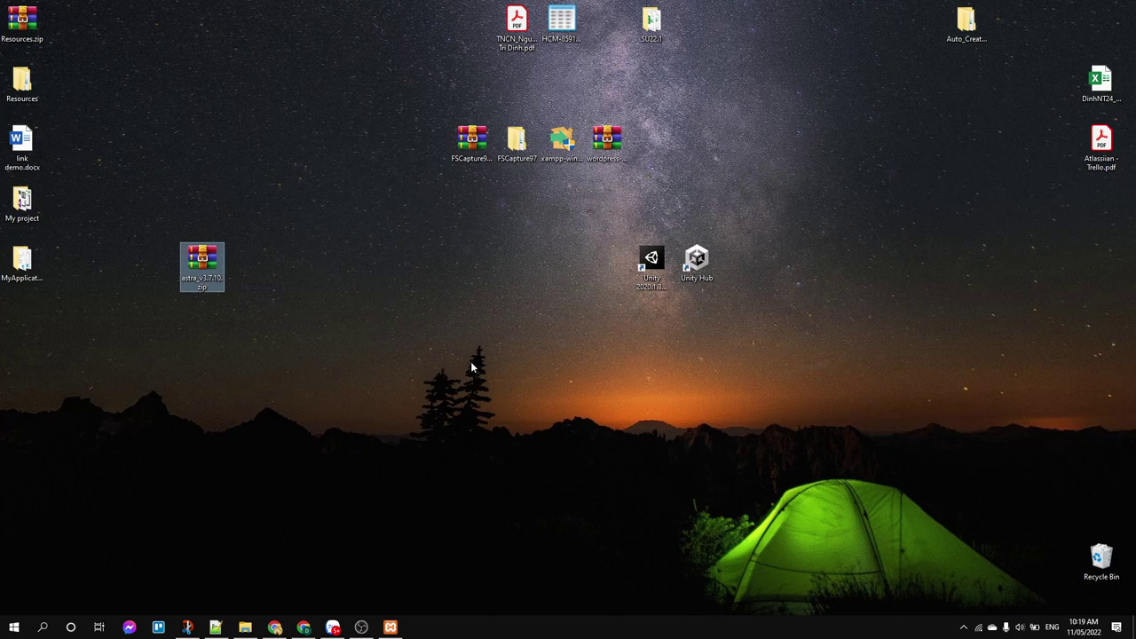
click(275, 627)
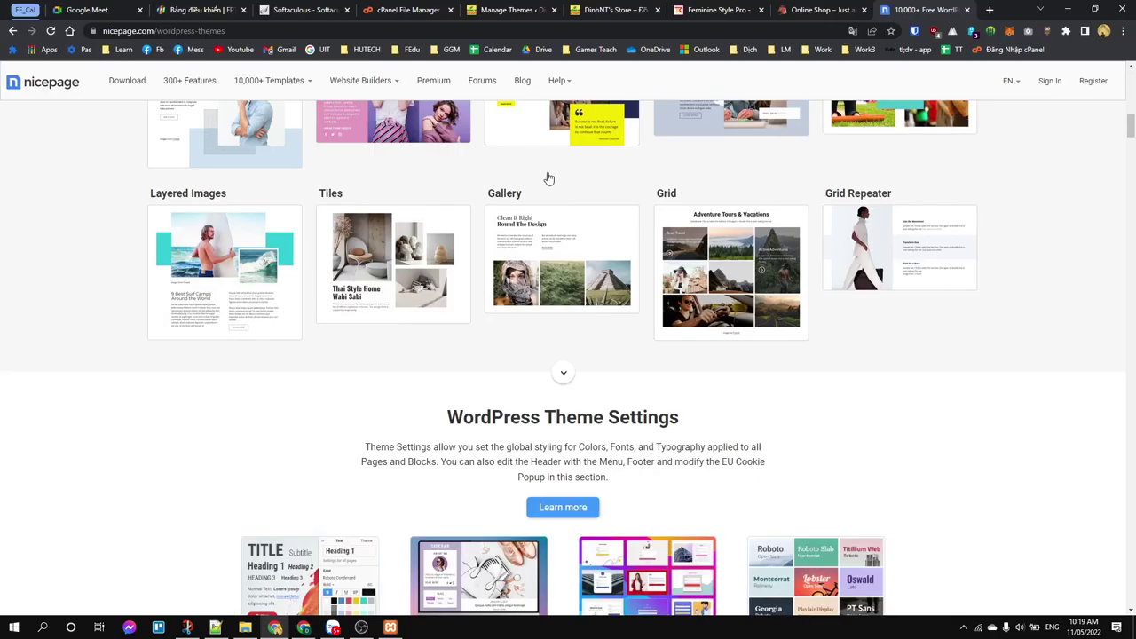
Step: Open Add New themes and browse the popular list with Twenty Twenty-Two, Twenty Twenty-One and Astra
click(529, 11)
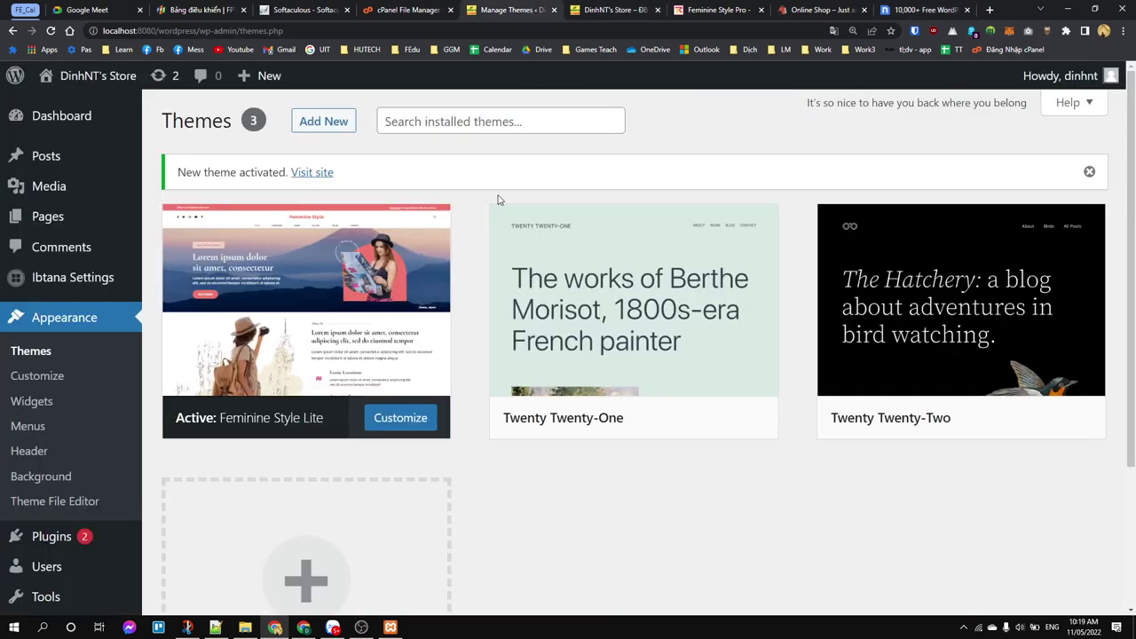
click(332, 122)
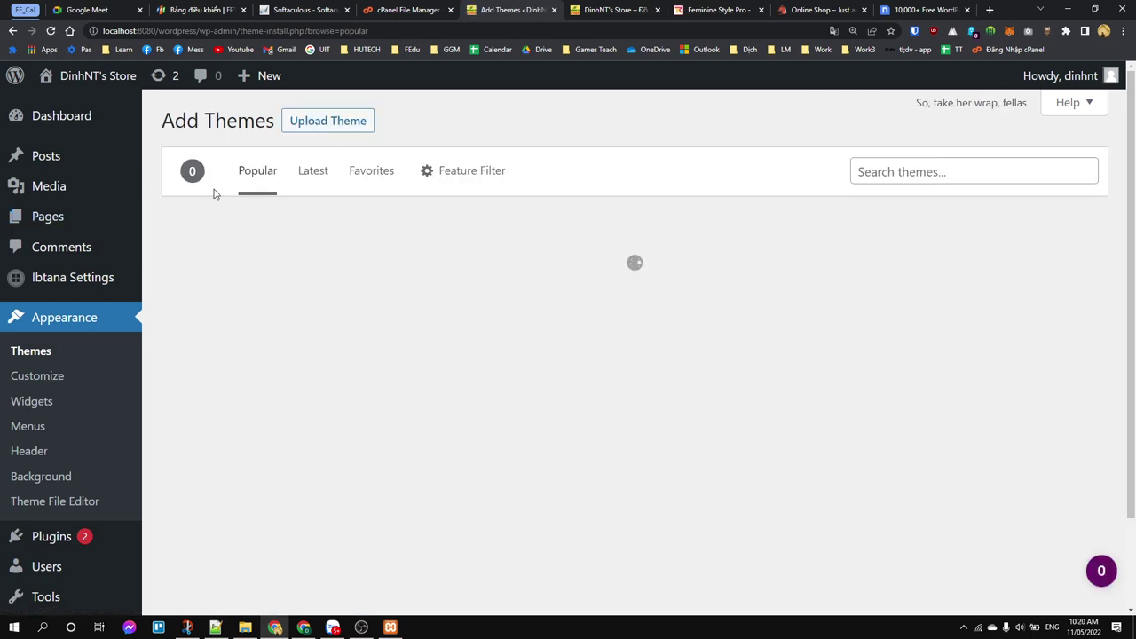
scroll(634, 355, down, 3)
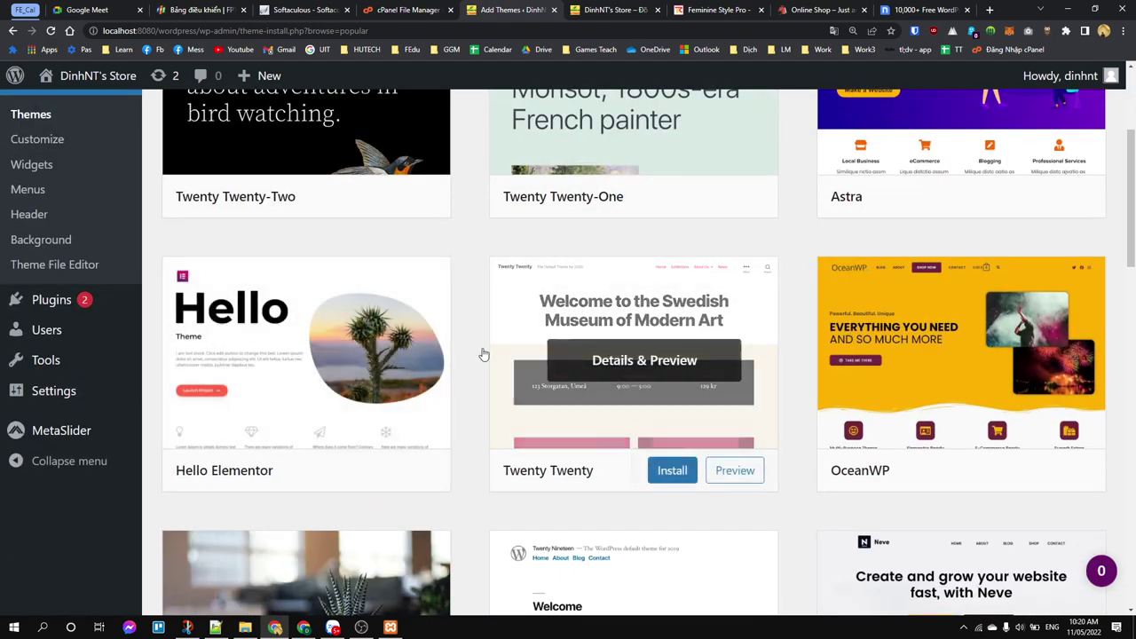
scroll(639, 444, up, 3)
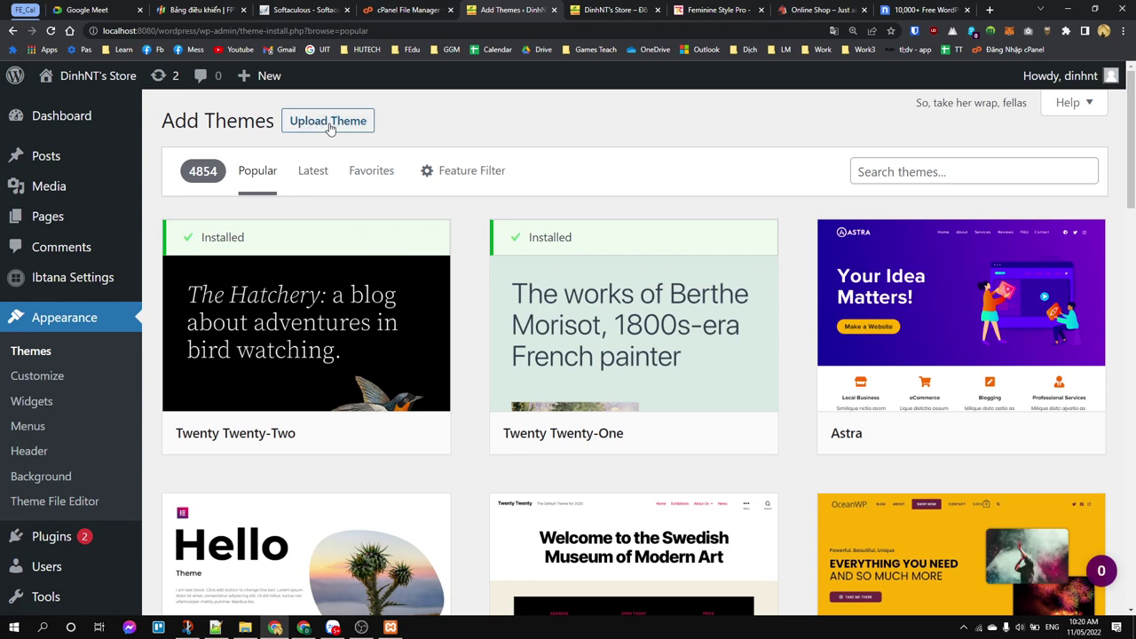
Step: Pick astra_v3.7.10.zip from the Desktop as the Upload Theme package
click(329, 128)
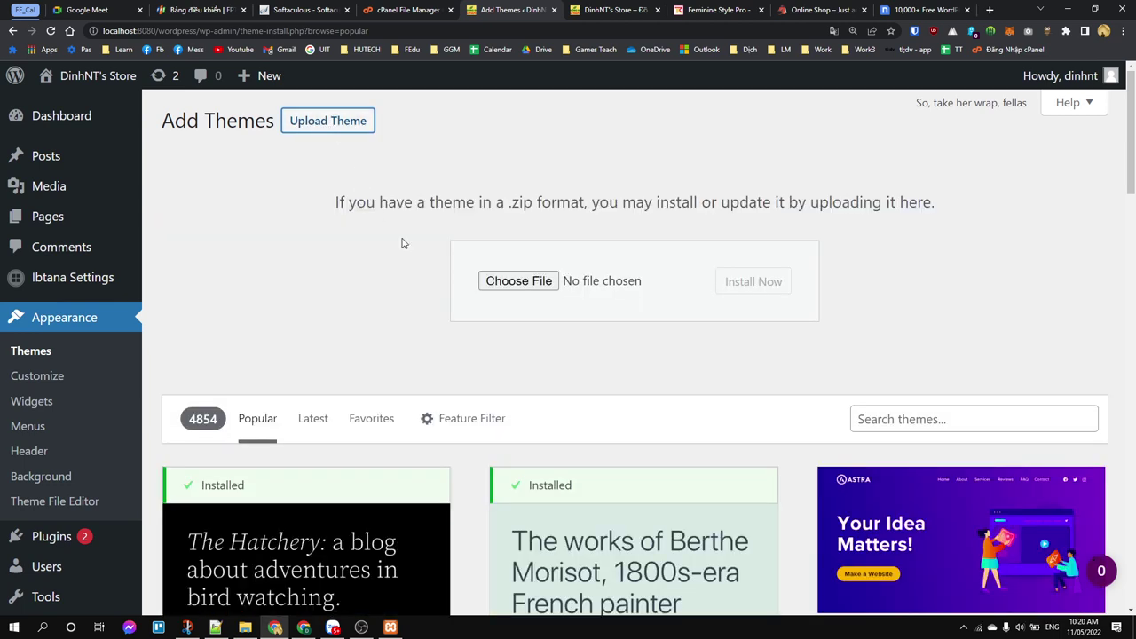
drag(349, 202, 1021, 222)
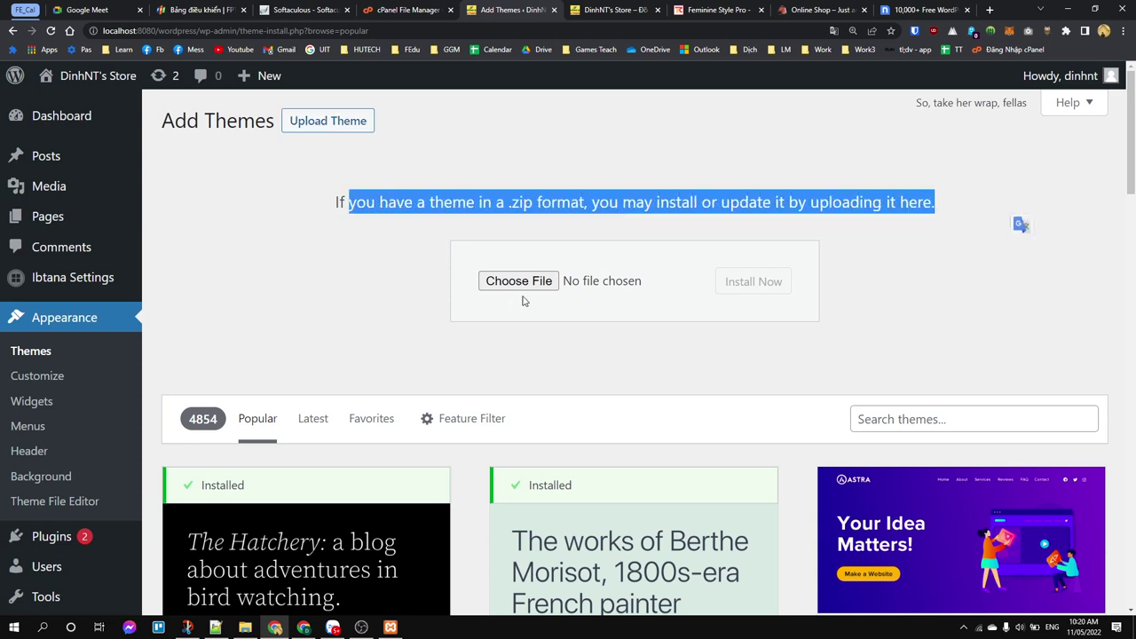
click(523, 301)
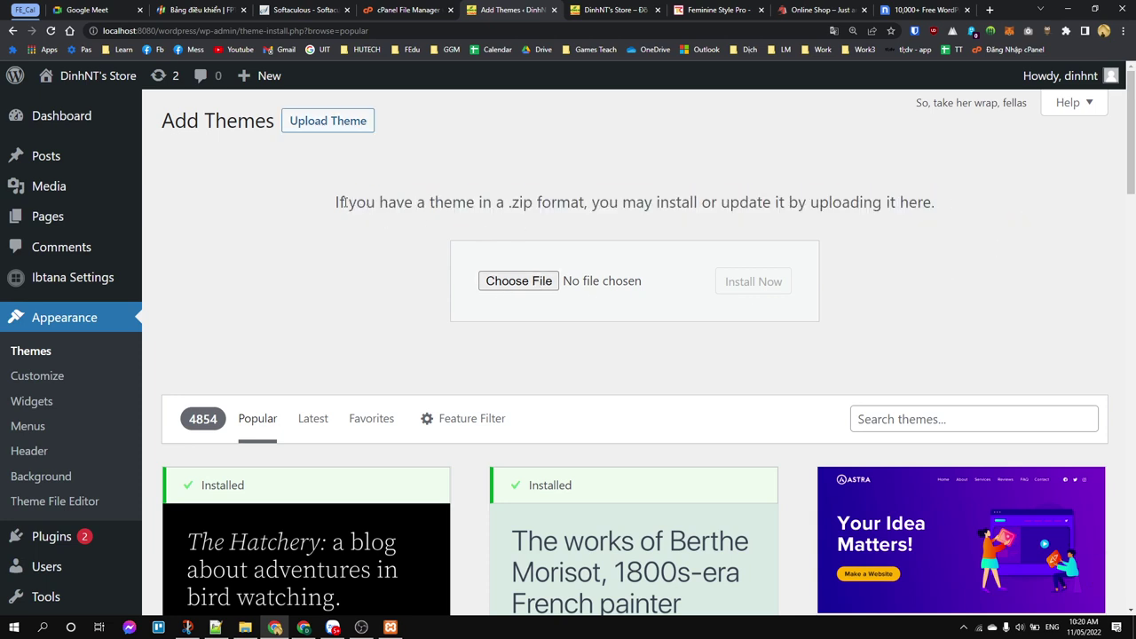
drag(482, 202, 572, 206)
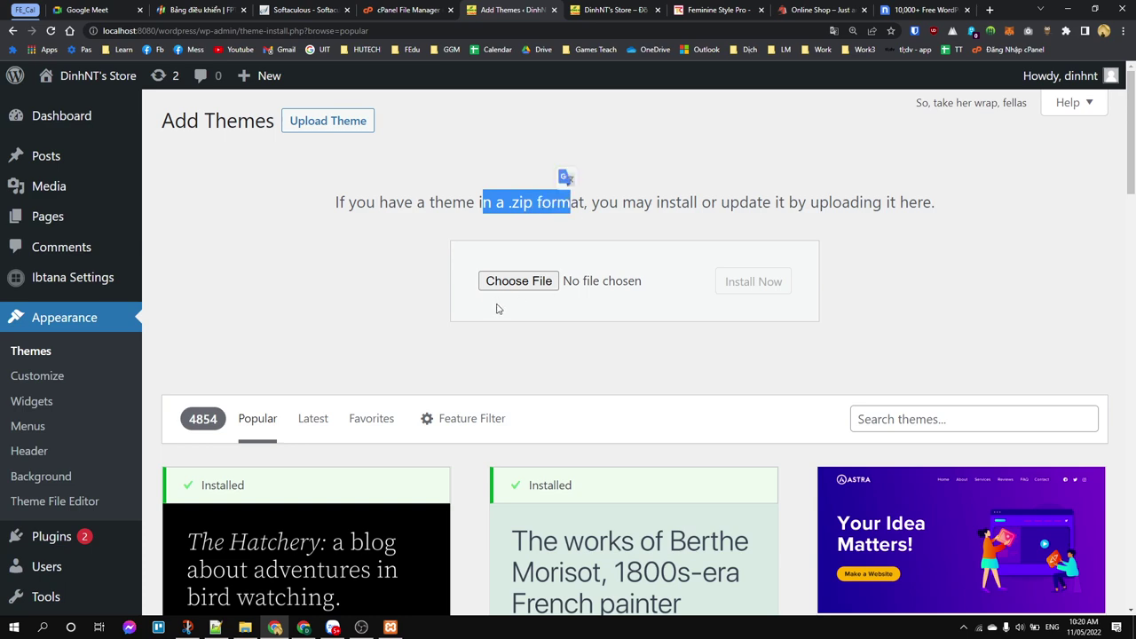
click(530, 283)
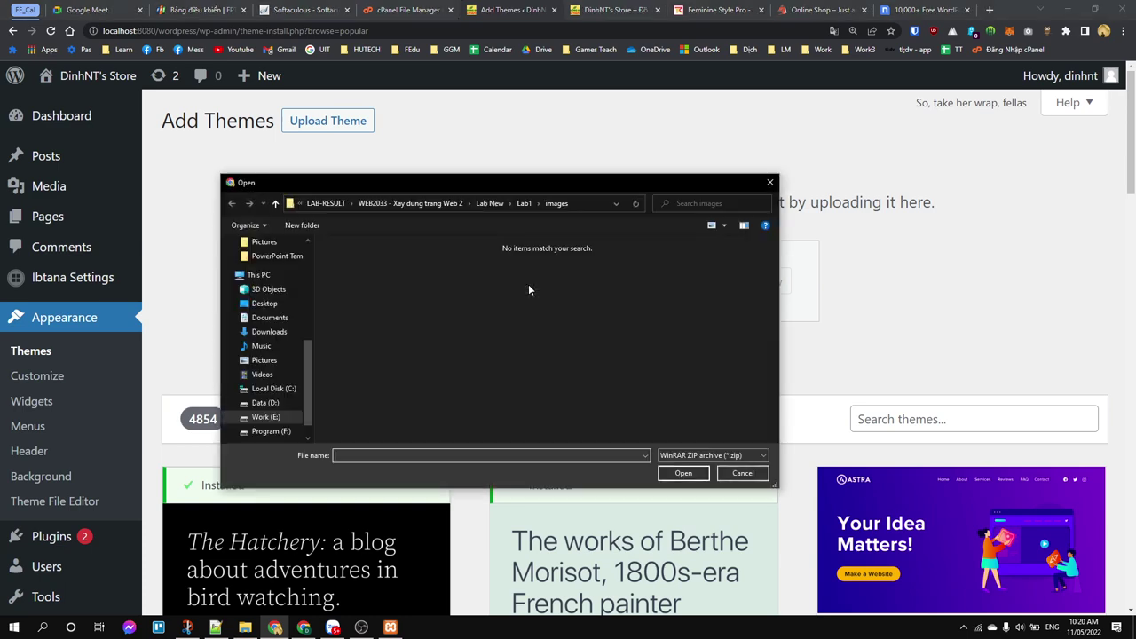
click(265, 304)
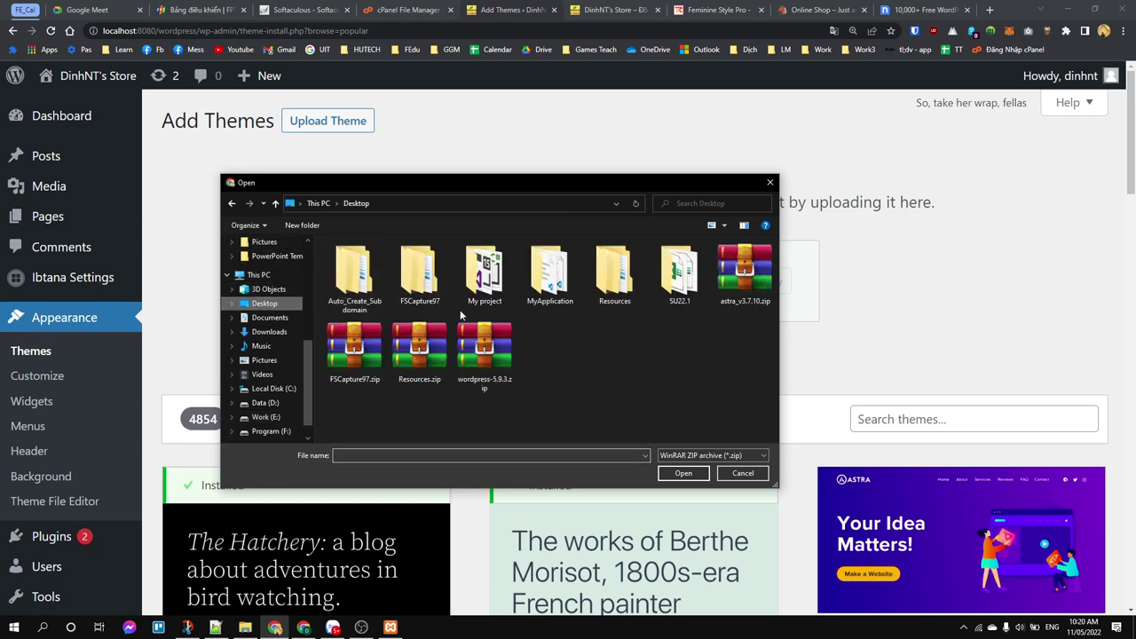
double_click(739, 277)
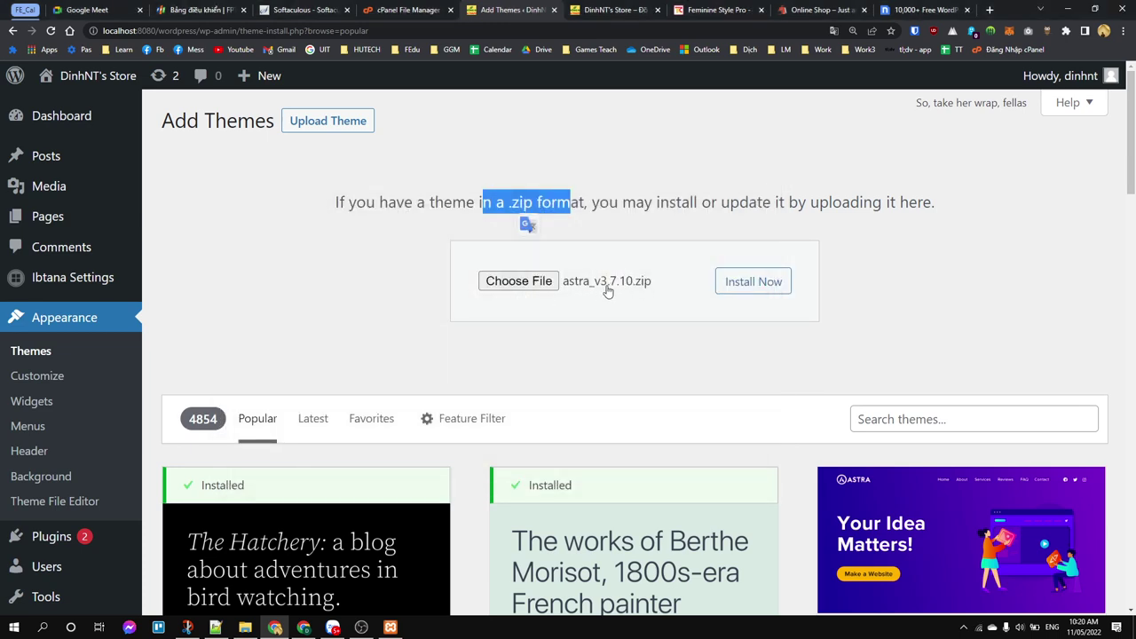
Step: Install the uploaded Astra zip and go to the Themes list, now showing 4 themes
click(751, 281)
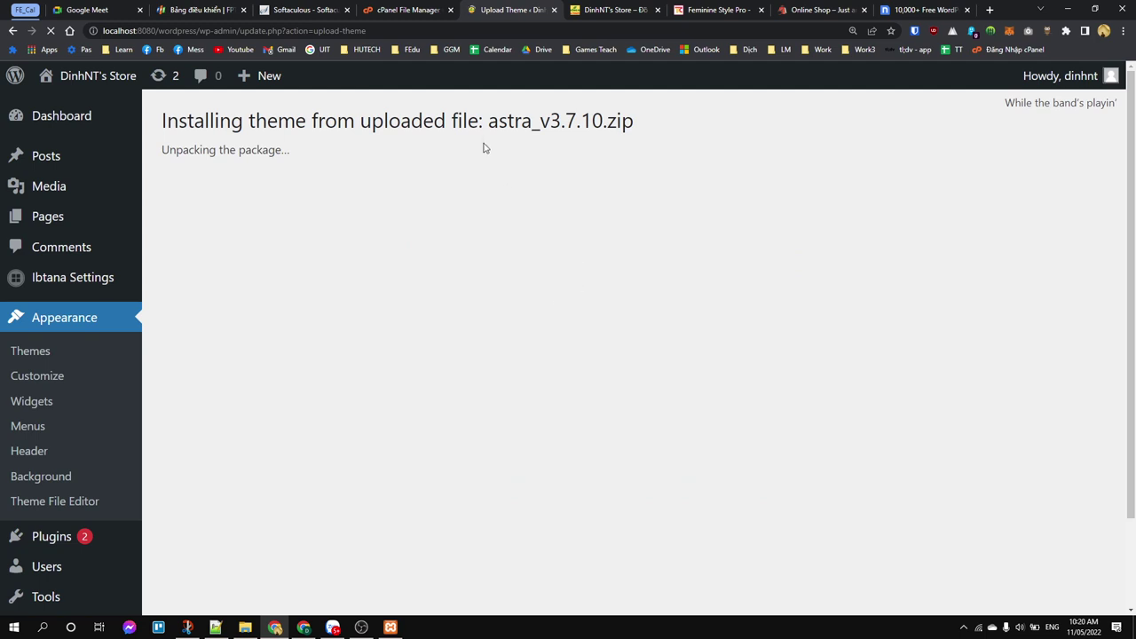
drag(506, 118, 566, 122)
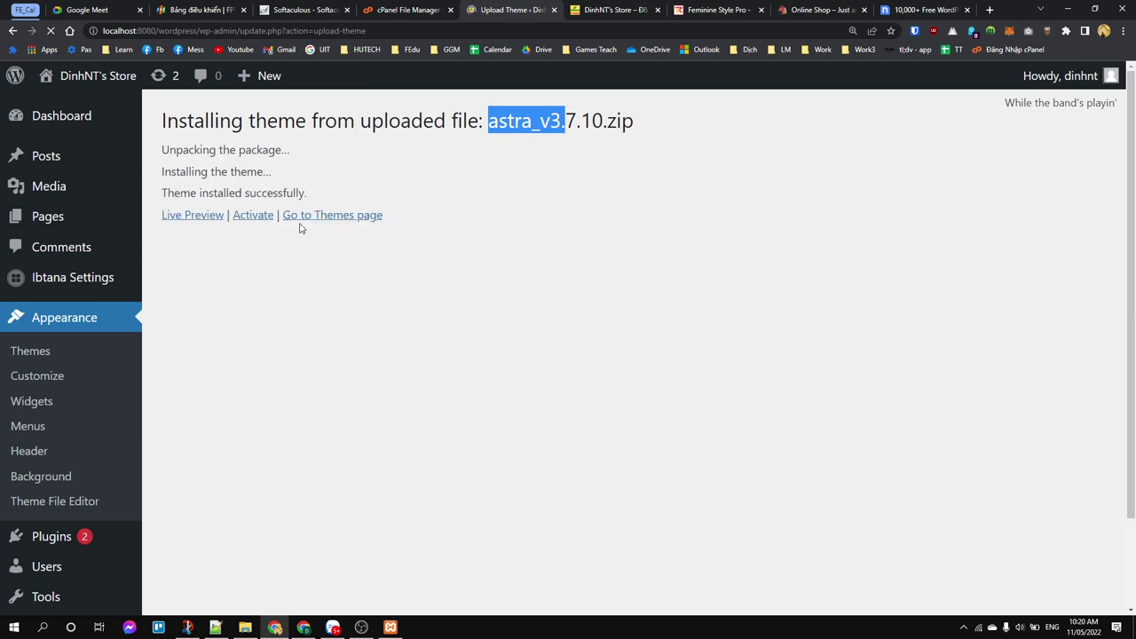
drag(190, 193, 337, 201)
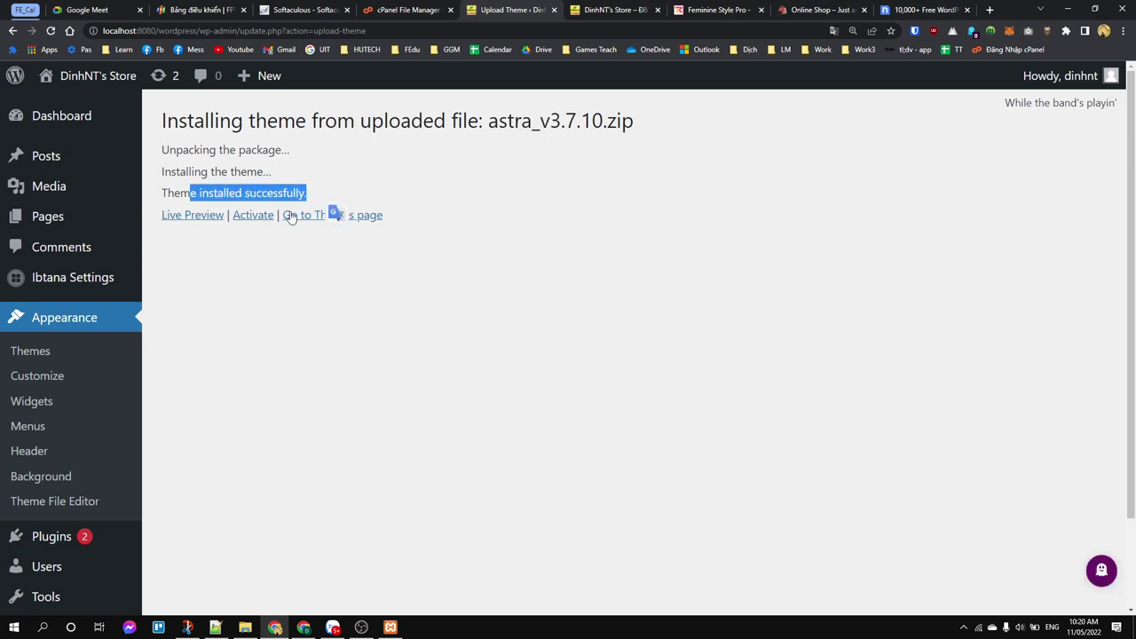
click(38, 360)
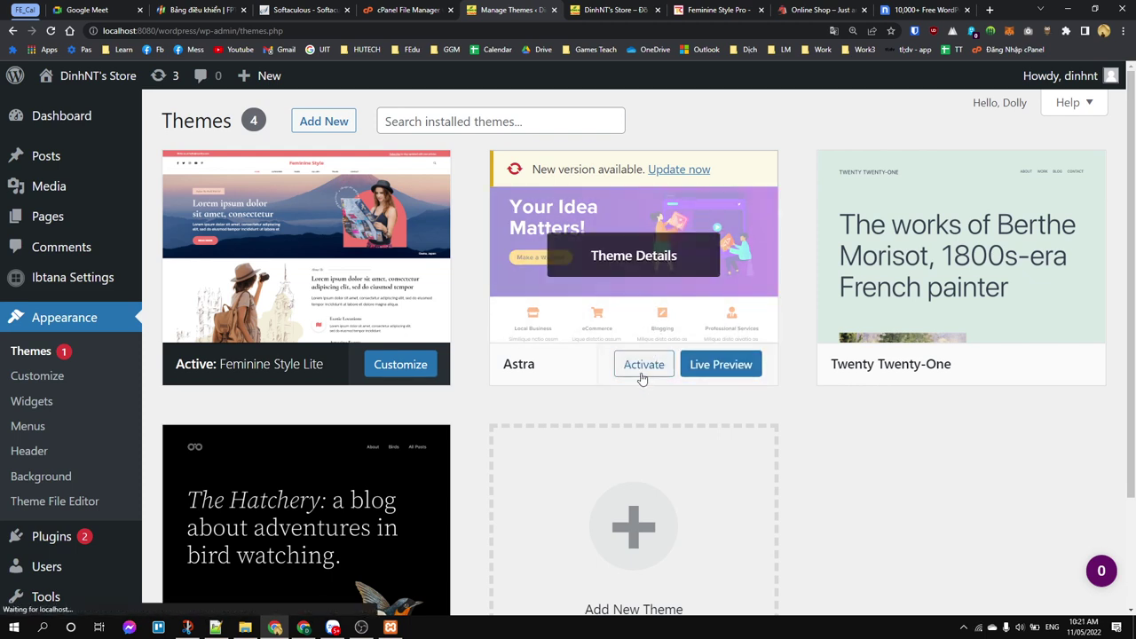
Step: Activate Astra and reload the site to see the plain 'Powered by Astra' layout
click(637, 364)
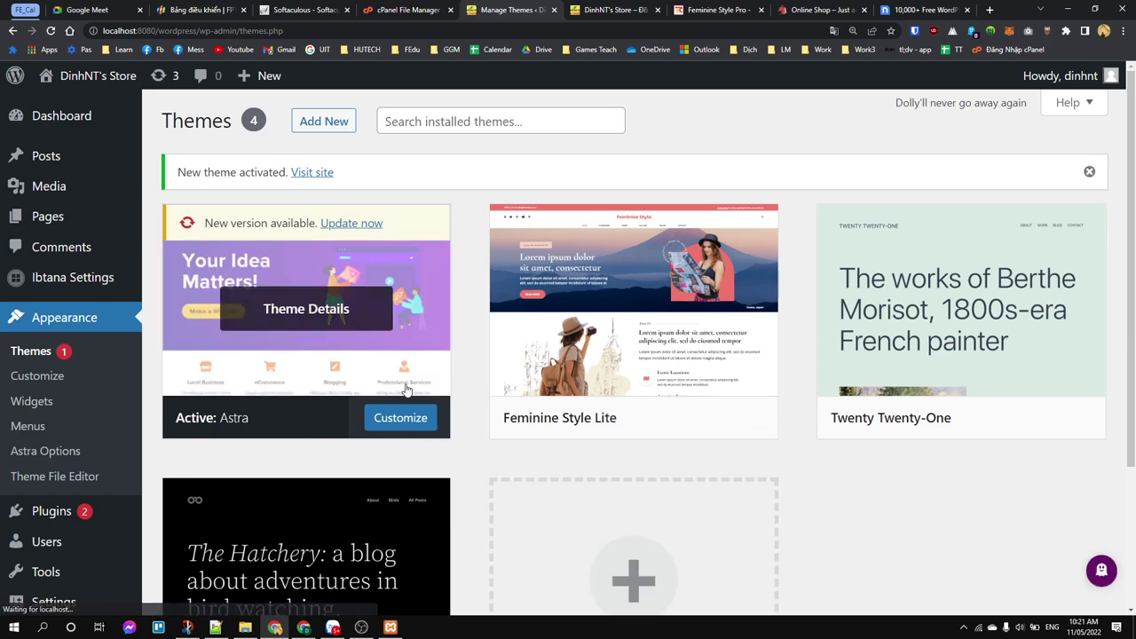
click(603, 11)
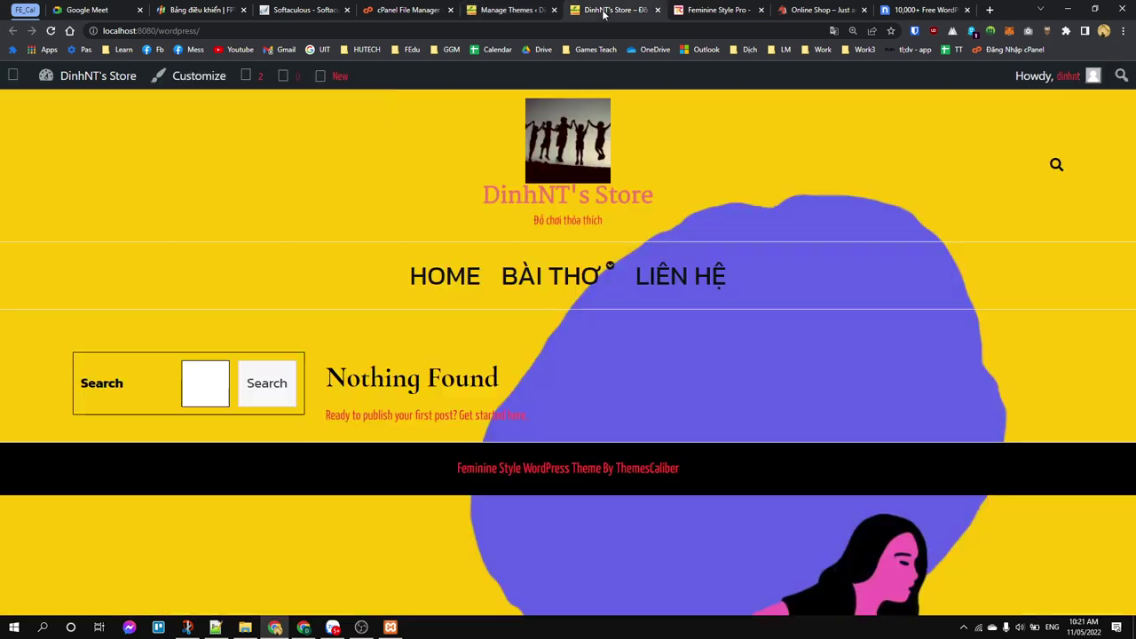
key(F5)
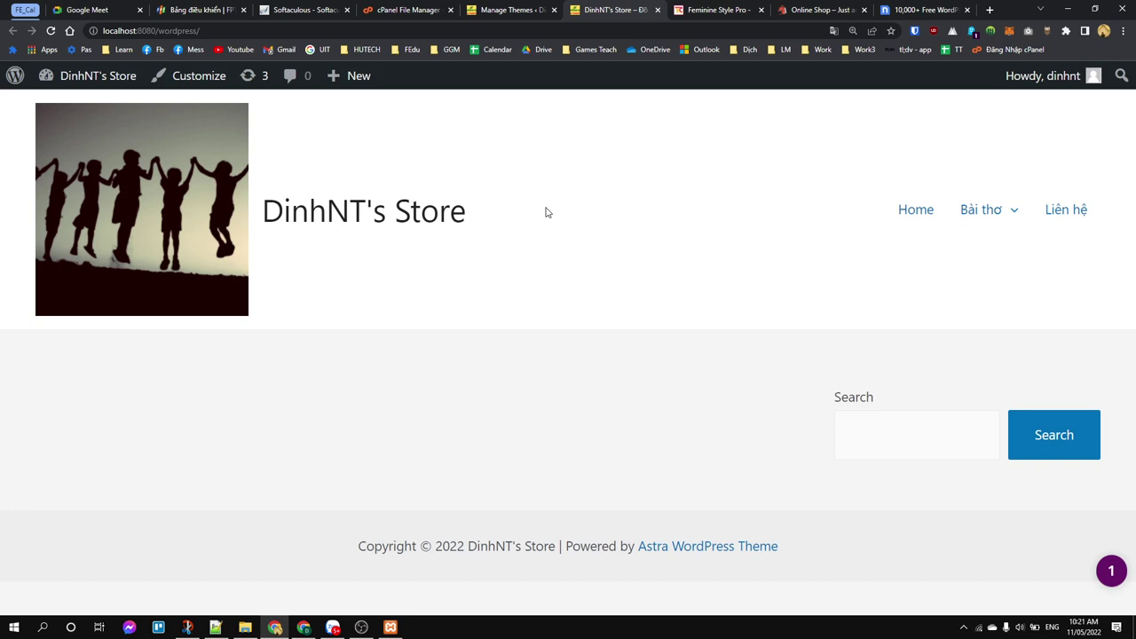
Step: Launch the Astra Customizer from the themes tab and open its Global settings
click(492, 11)
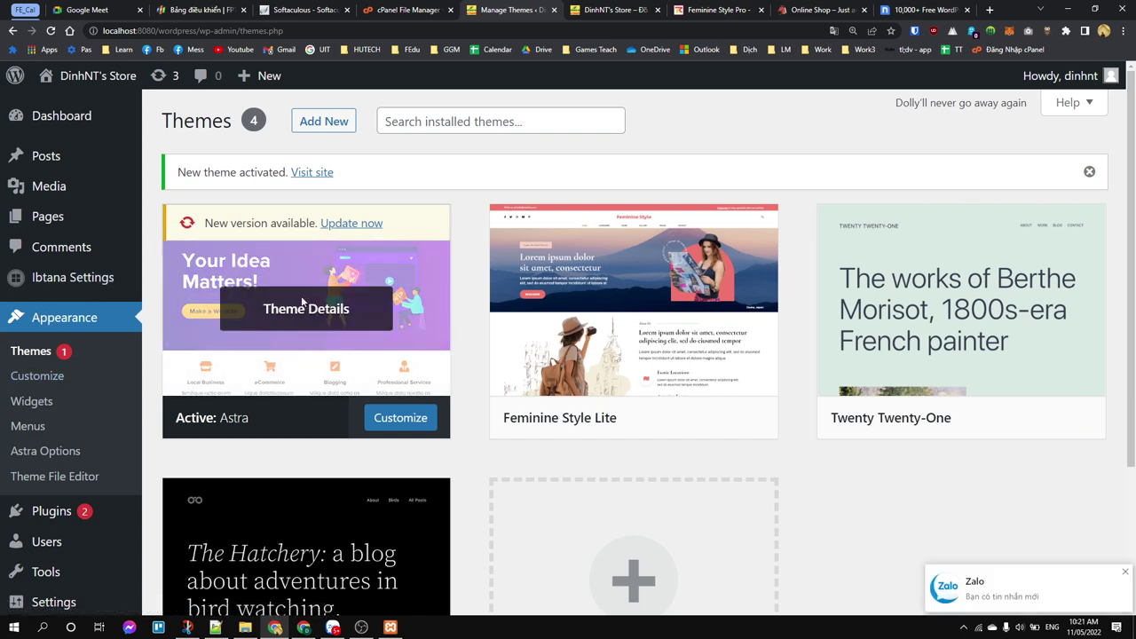
click(36, 377)
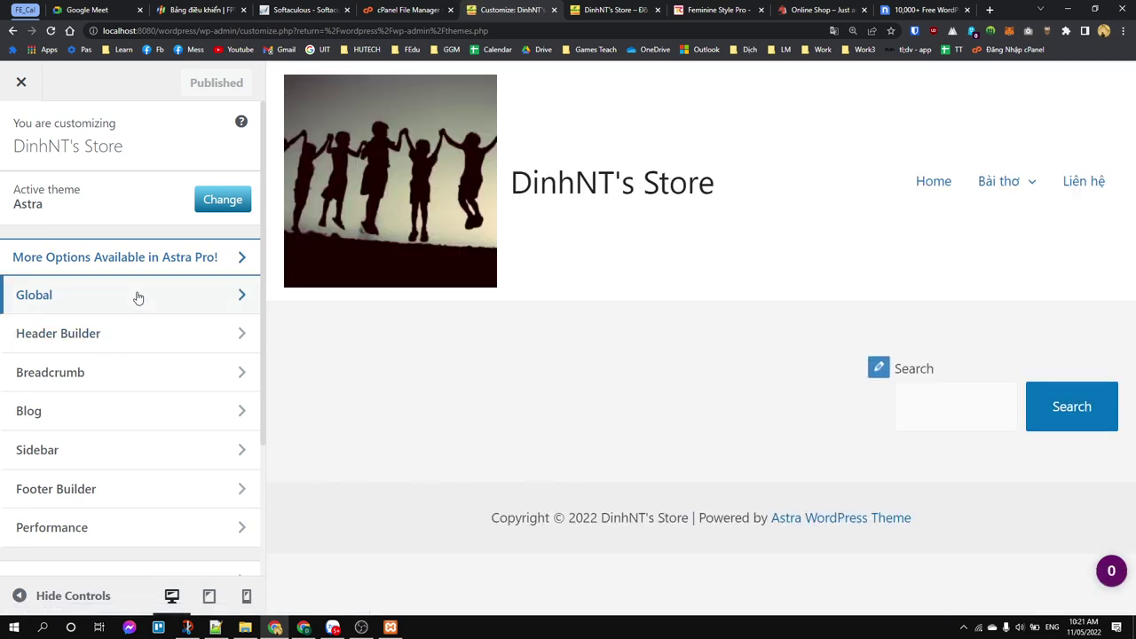
scroll(137, 297, down, 1)
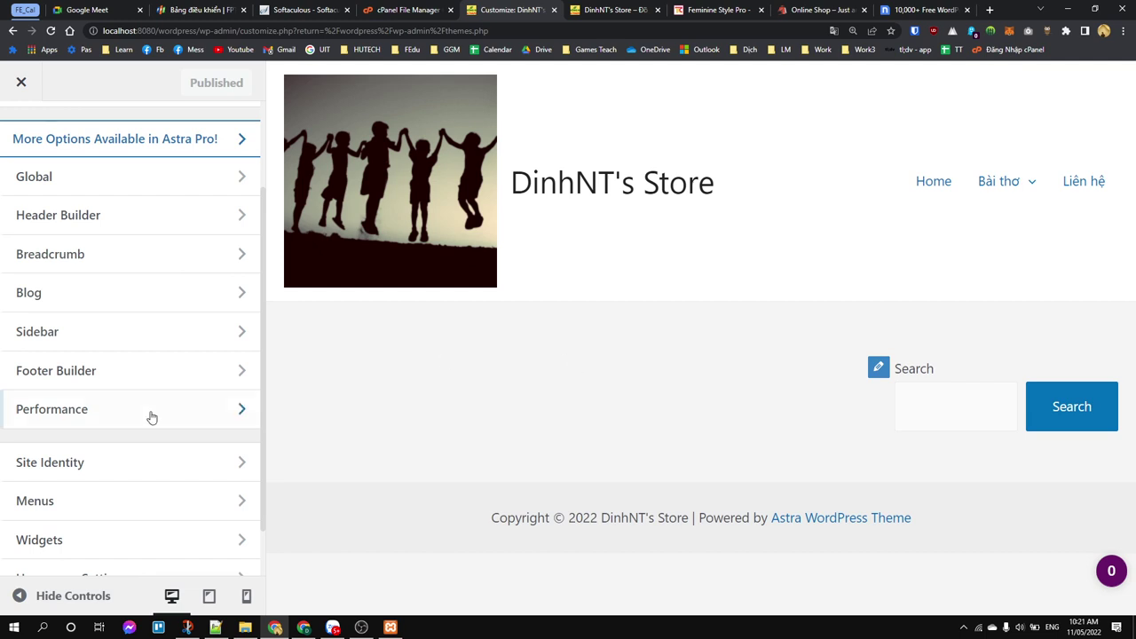
scroll(2, 320, up, 1)
scroll(2, 324, up, 1)
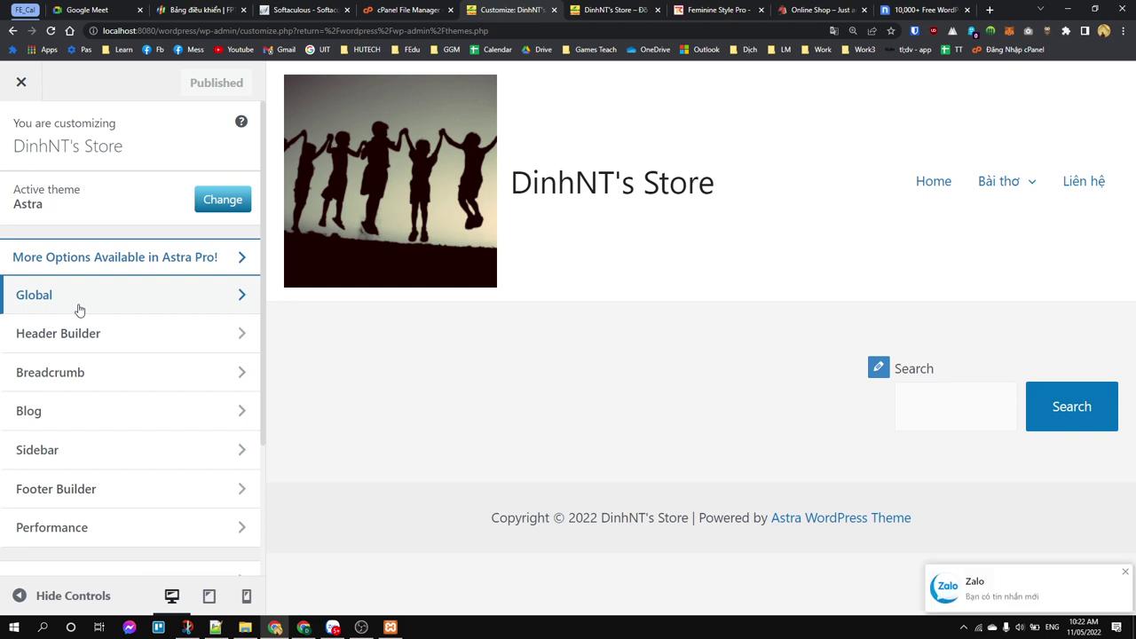
scroll(102, 373, down, 1)
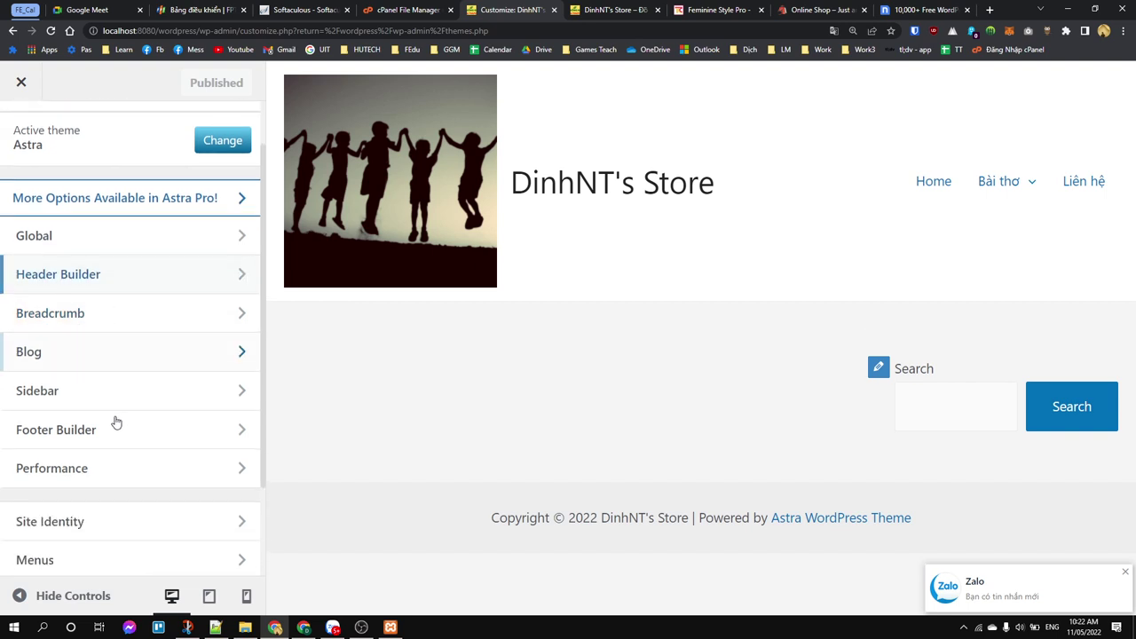
scroll(120, 404, up, 1)
scroll(132, 367, down, 3)
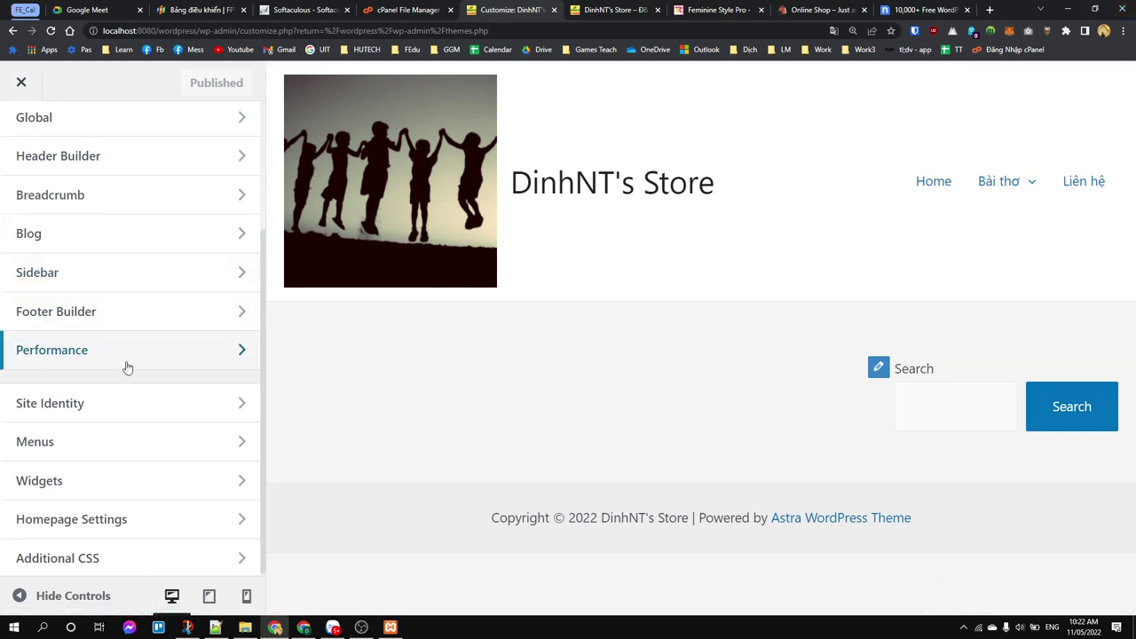
scroll(127, 368, up, 1)
click(148, 181)
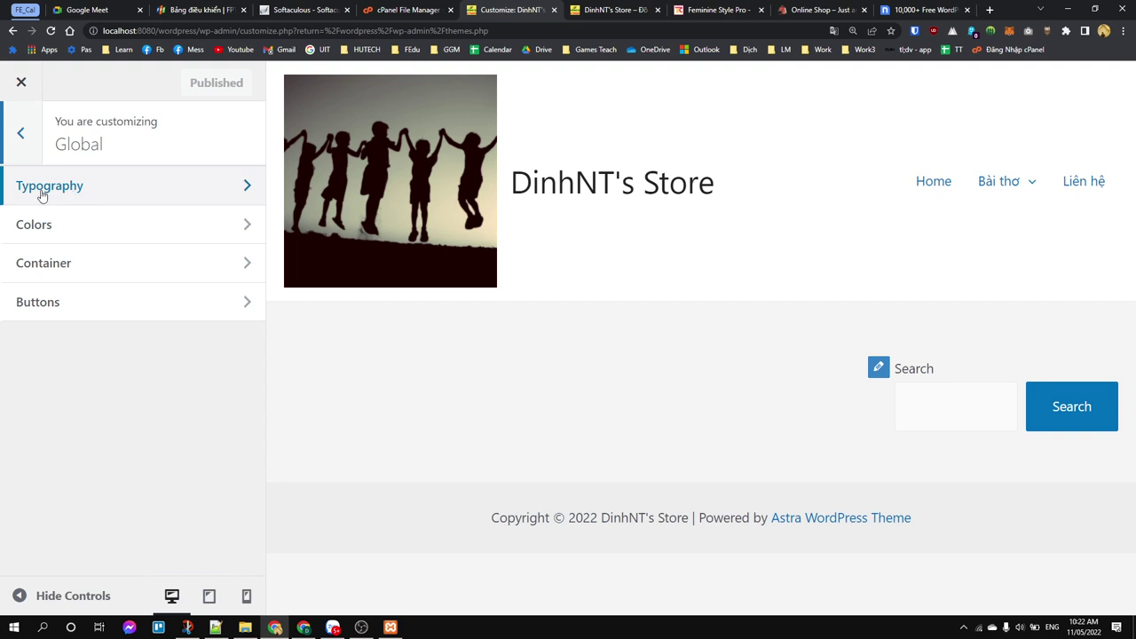
Step: Change the first Global Palette colour under Colors to a strong red
click(62, 233)
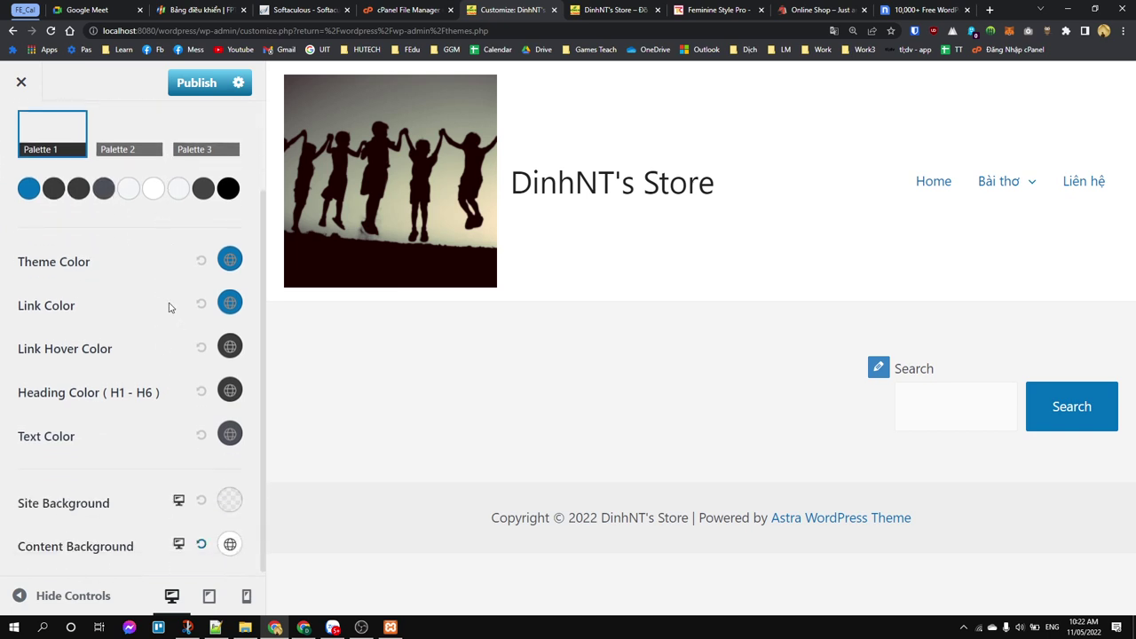
scroll(169, 306, up, 2)
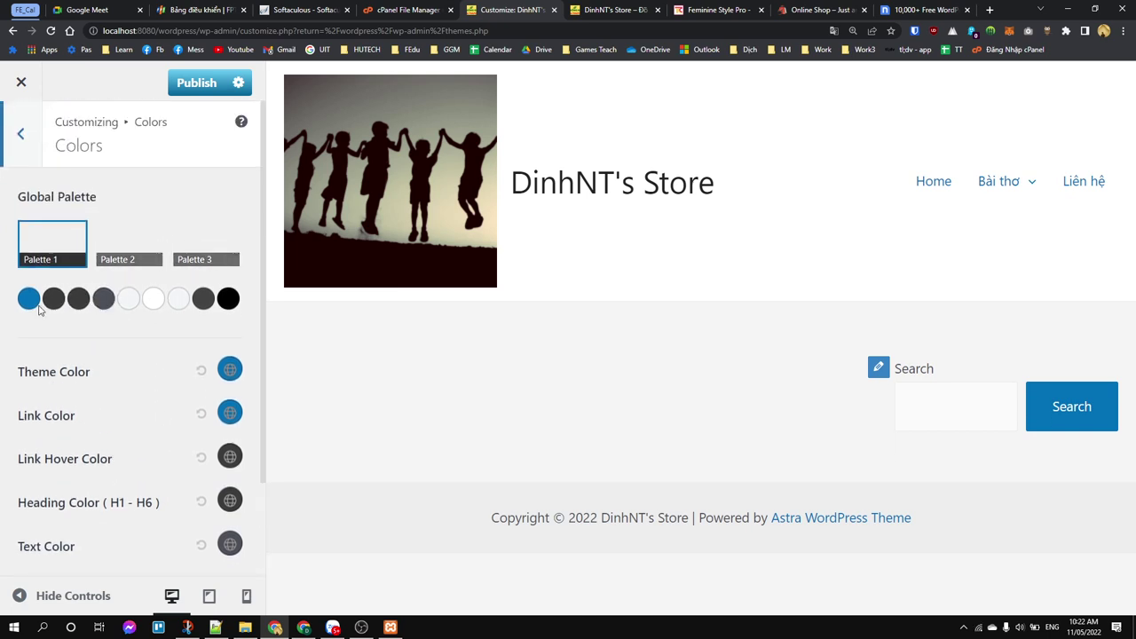
click(32, 302)
drag(217, 333, 232, 321)
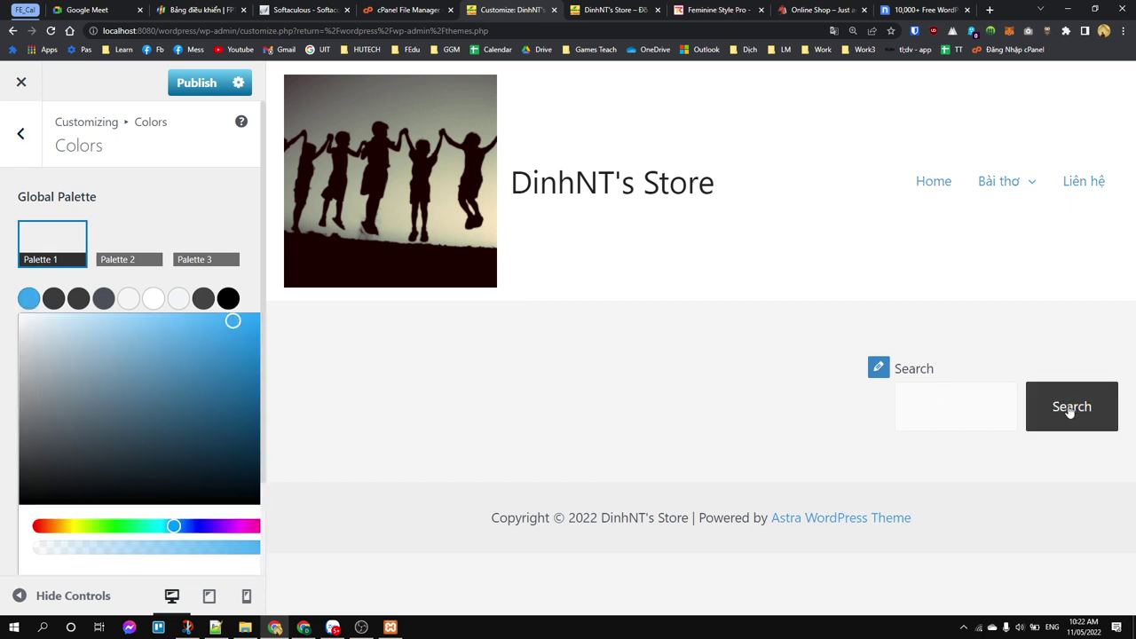
mouse_move(135, 353)
mouse_down()
mouse_move(33, 333)
mouse_move(51, 355)
mouse_move(49, 391)
mouse_up()
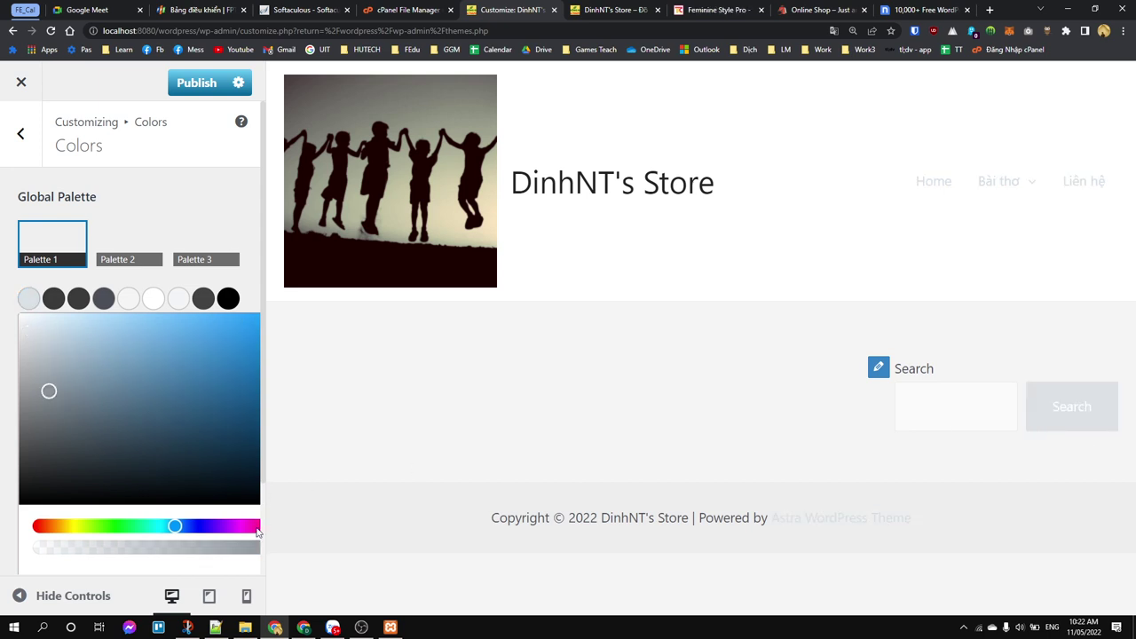
click(36, 528)
drag(216, 328, 300, 306)
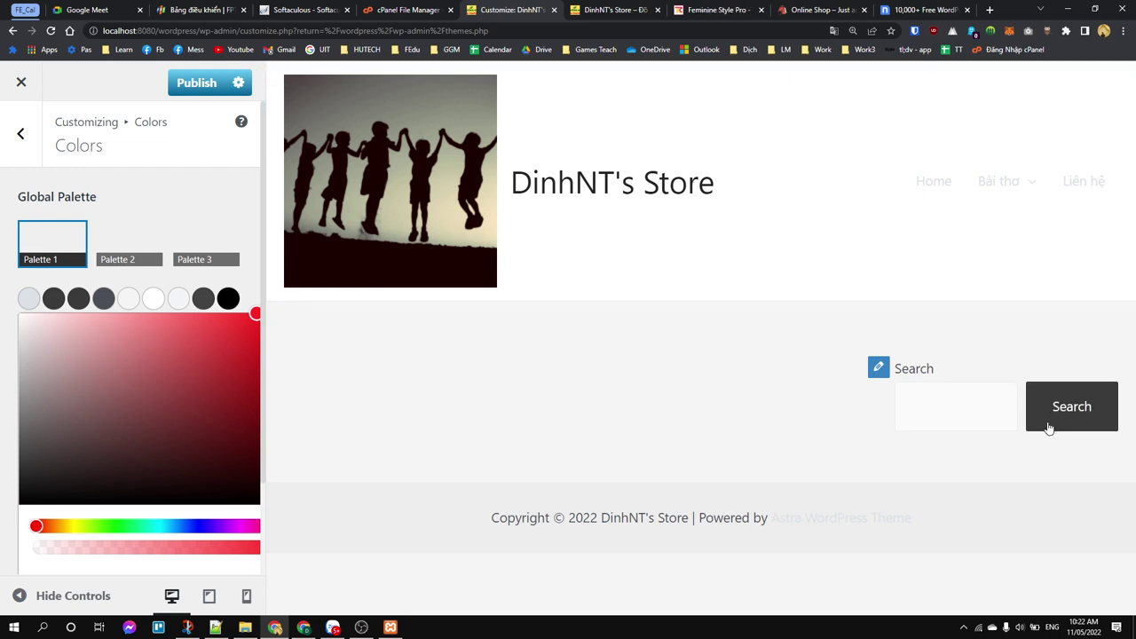
click(259, 318)
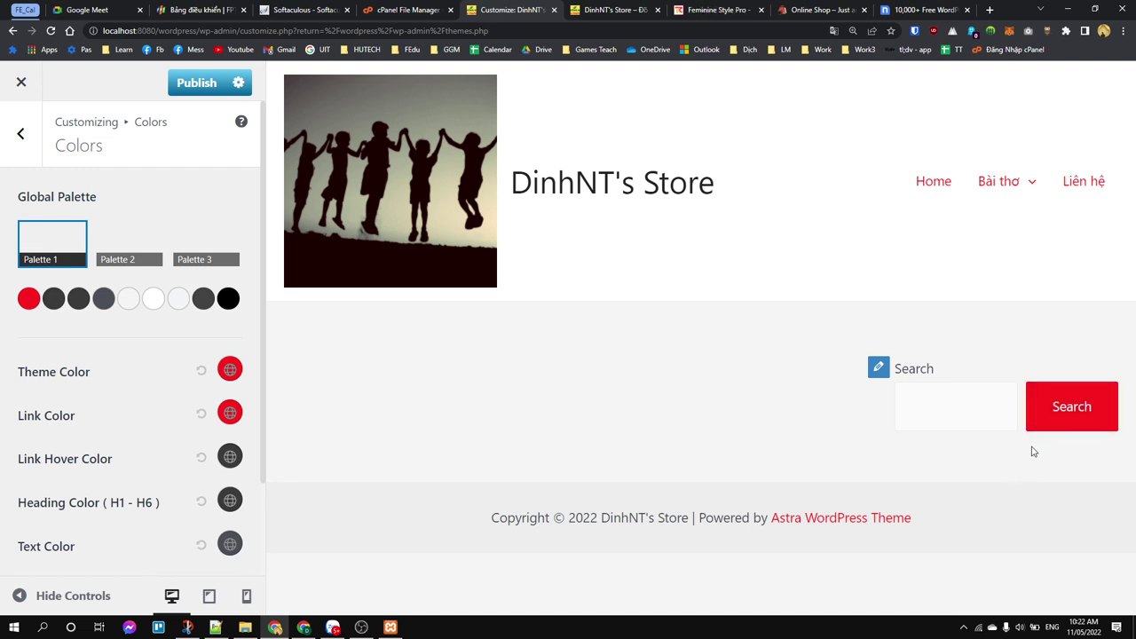
Step: Navigate back to the main Customizer list and reopen the Global settings
click(20, 132)
click(27, 147)
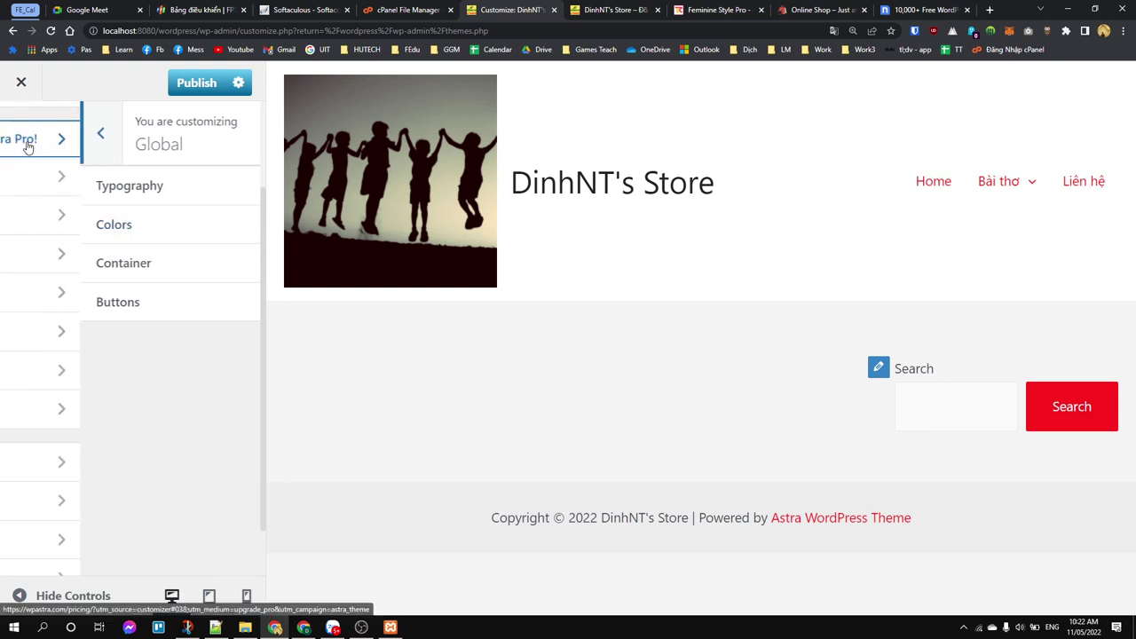
click(106, 178)
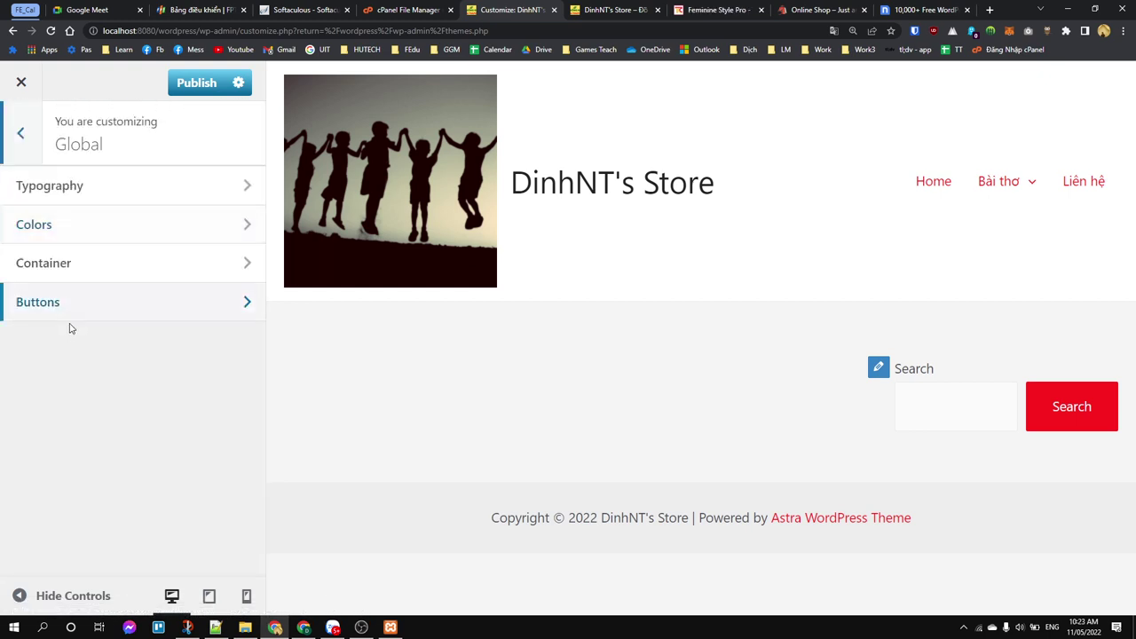
Step: Apply the rounded filled button preset, then view Container settings (1200 px, Content Boxed)
click(89, 307)
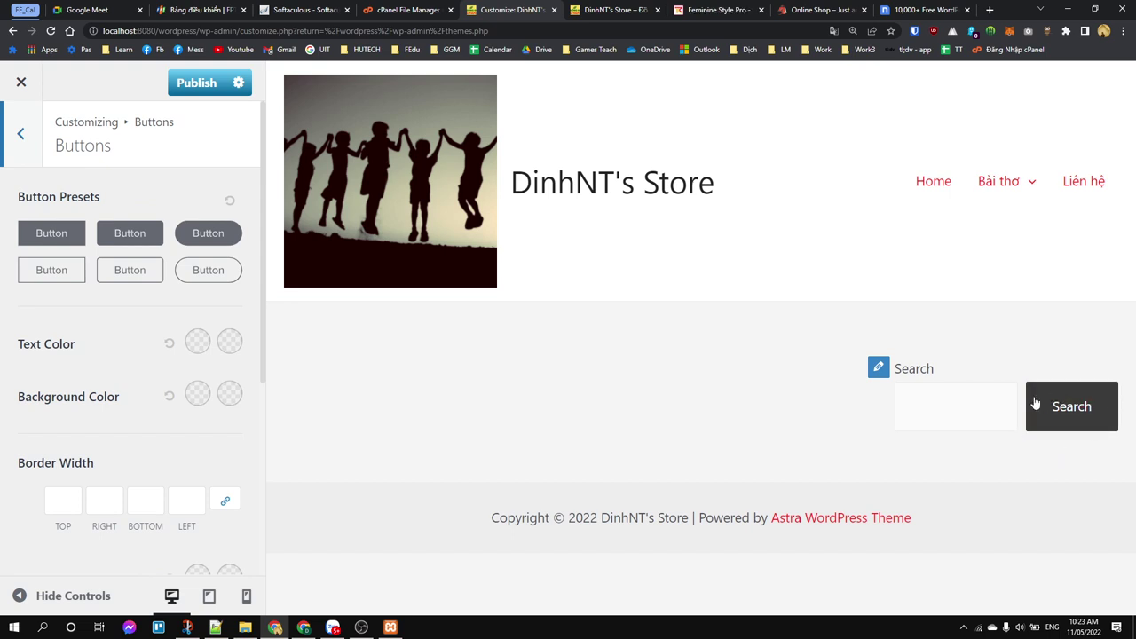
click(193, 238)
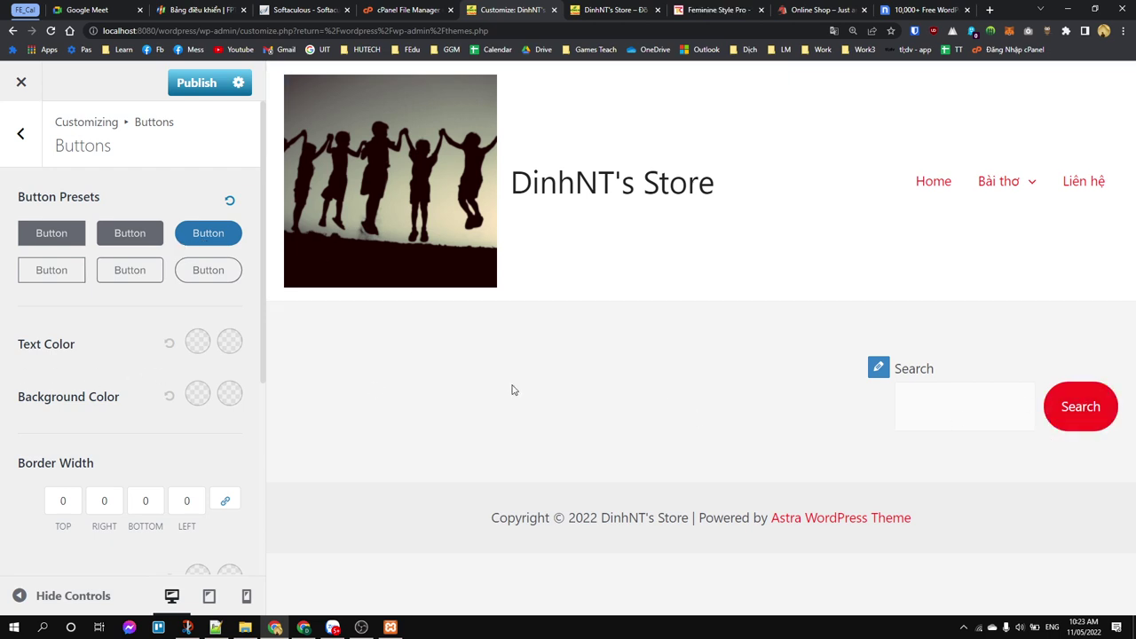
scroll(100, 454, down, 4)
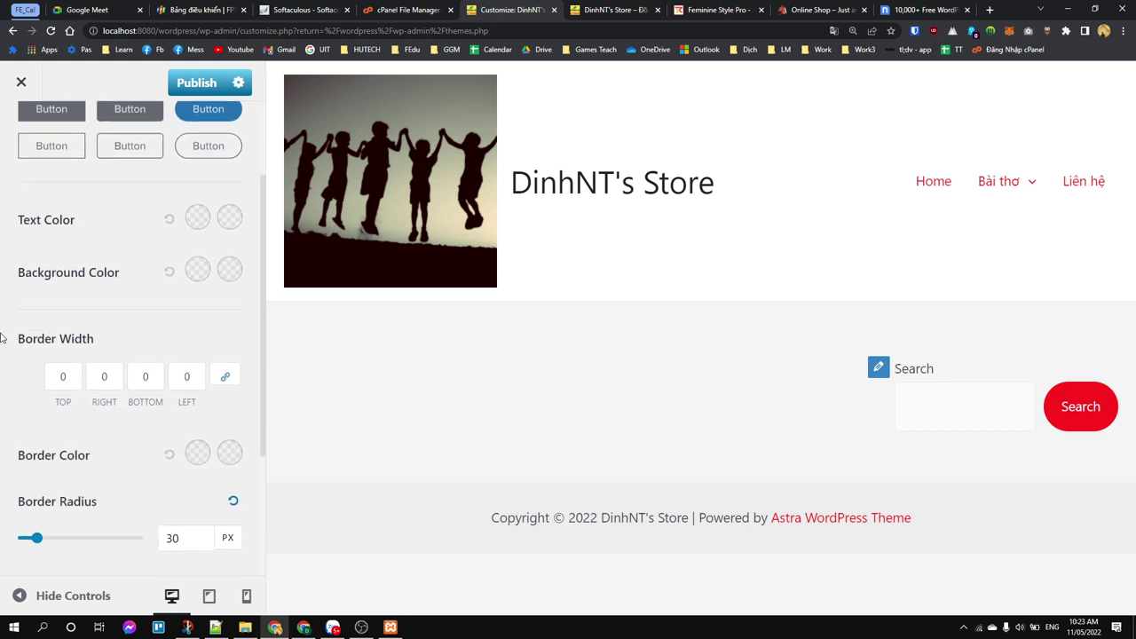
scroll(100, 444, up, 5)
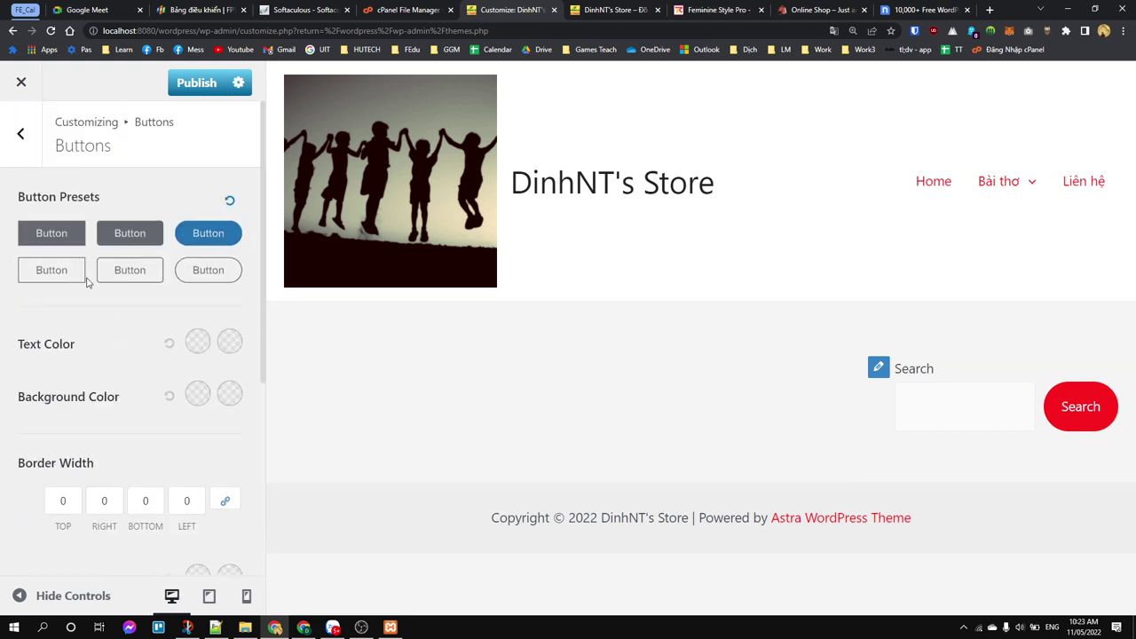
click(21, 142)
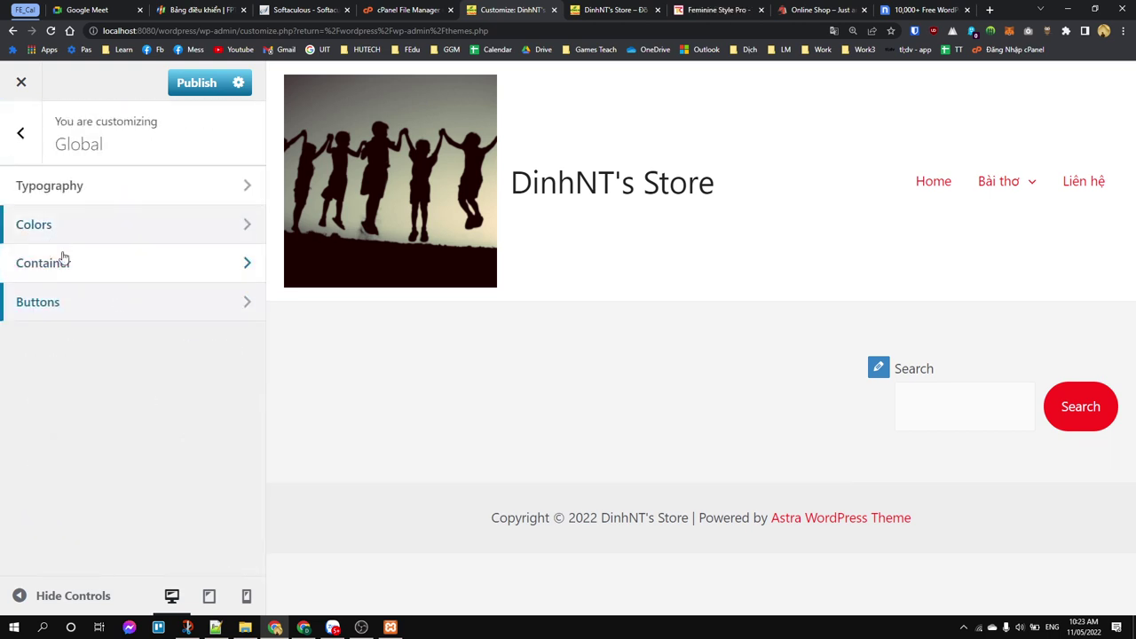
click(76, 257)
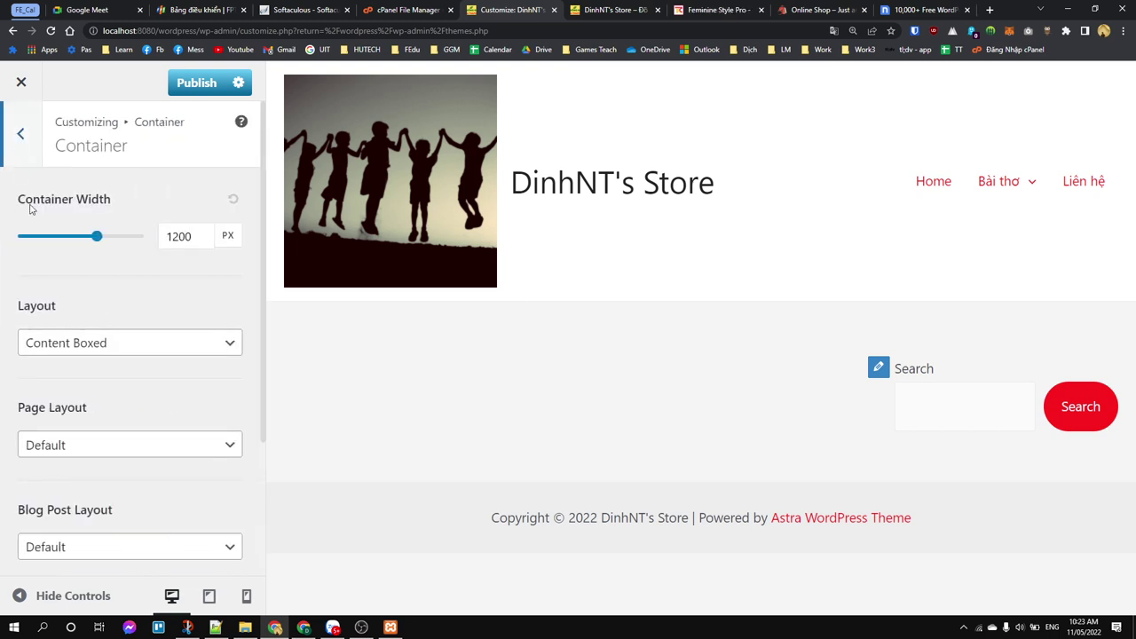
Step: Return from Container to the Global settings list and reload the Customizer page
scroll(36, 231, down, 2)
scroll(35, 231, up, 2)
click(20, 133)
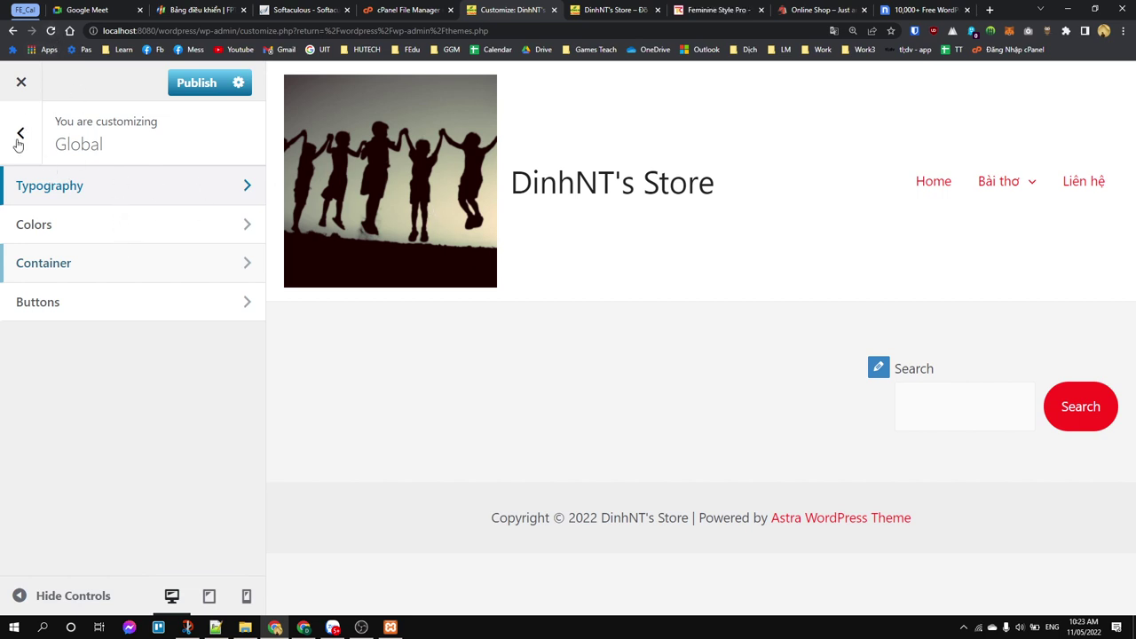
click(51, 31)
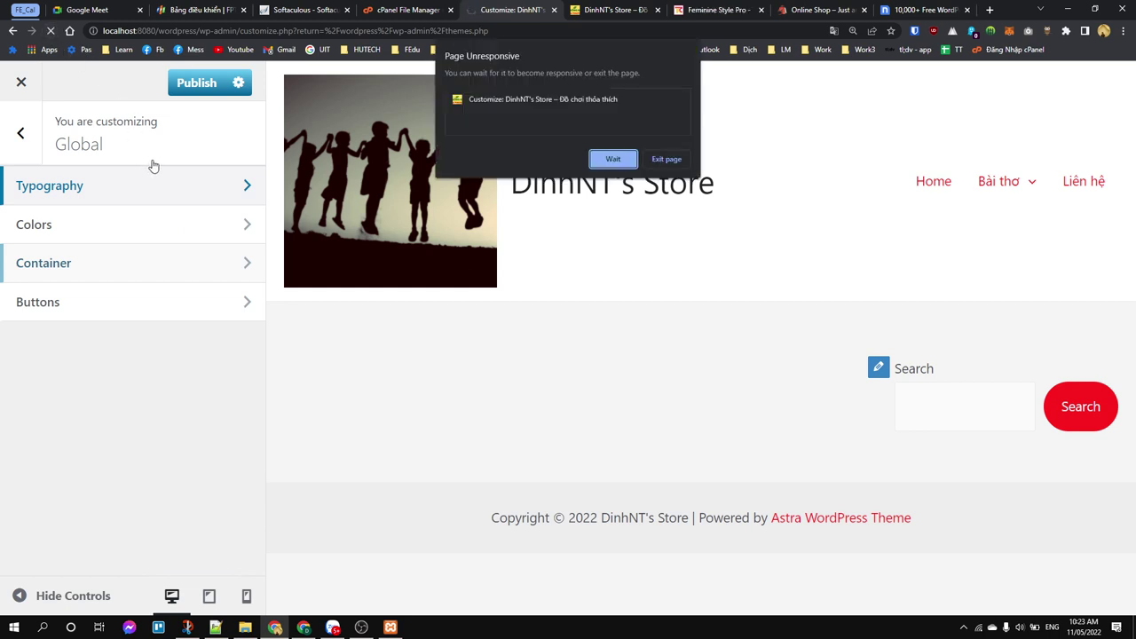
Step: Close three unneeded tabs, exit the hung Customizer page, and trim the address to wp-admin/
click(613, 160)
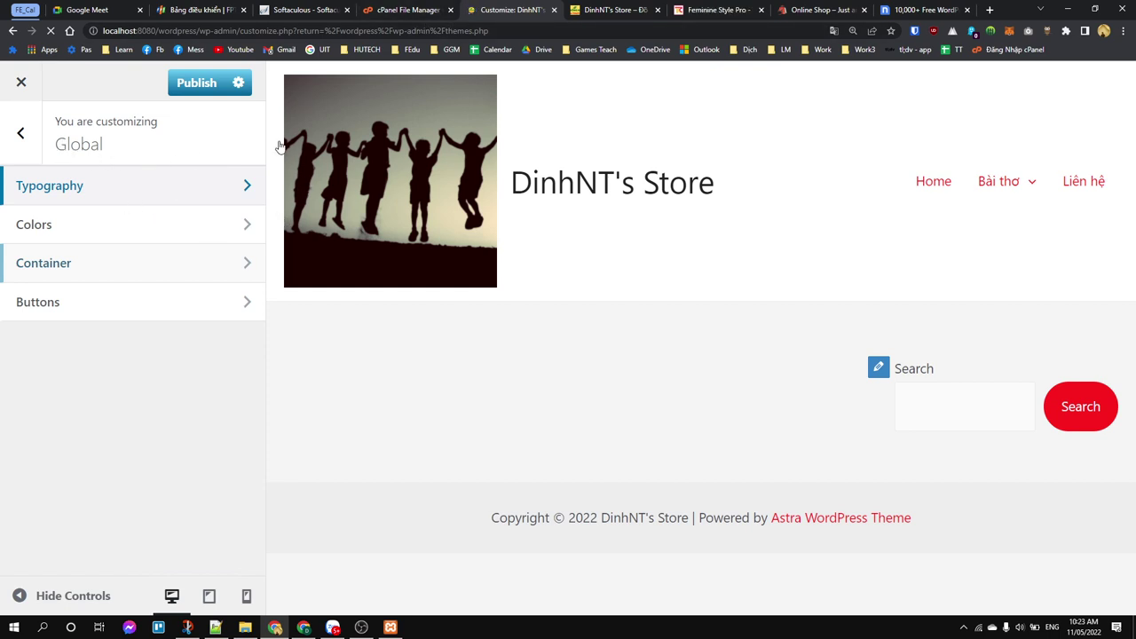
middle_click(699, 12)
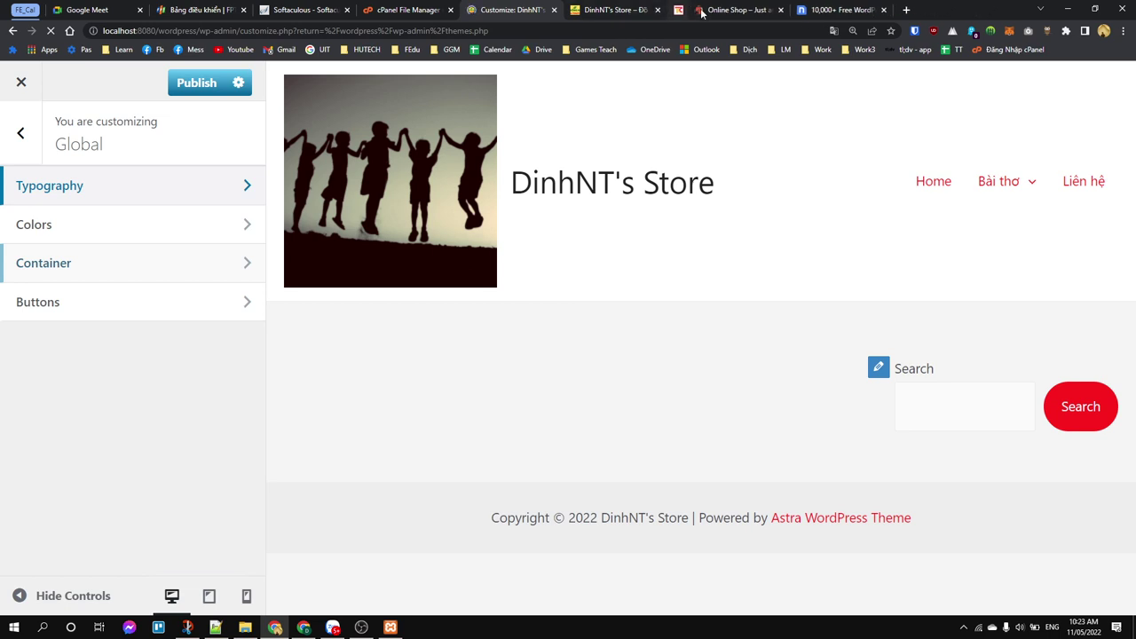
middle_click(699, 13)
middle_click(700, 12)
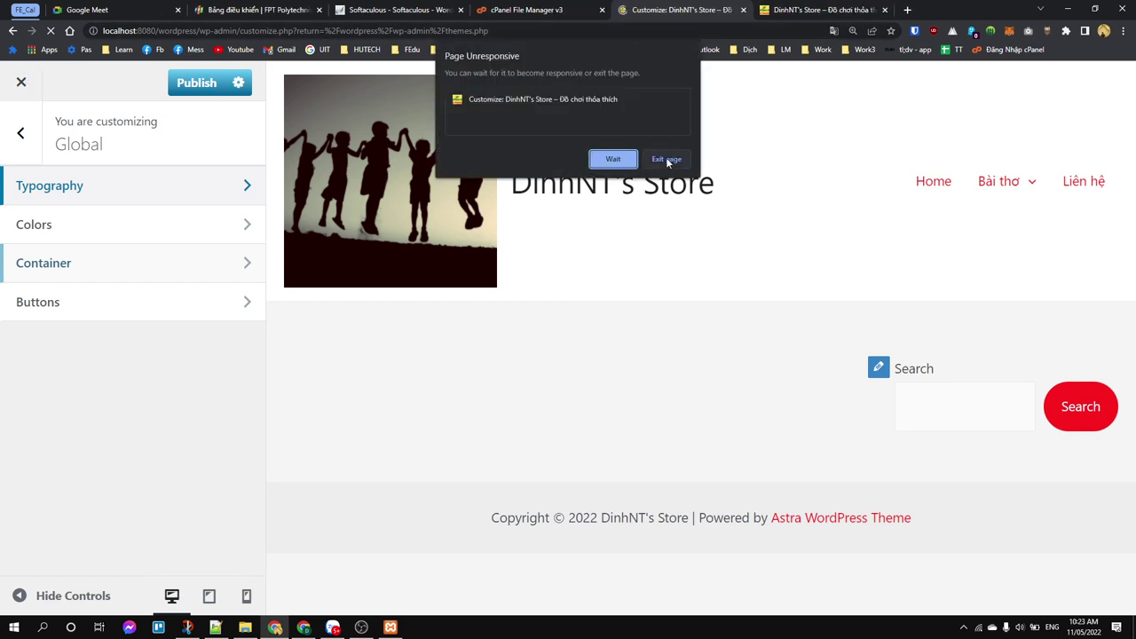
click(667, 159)
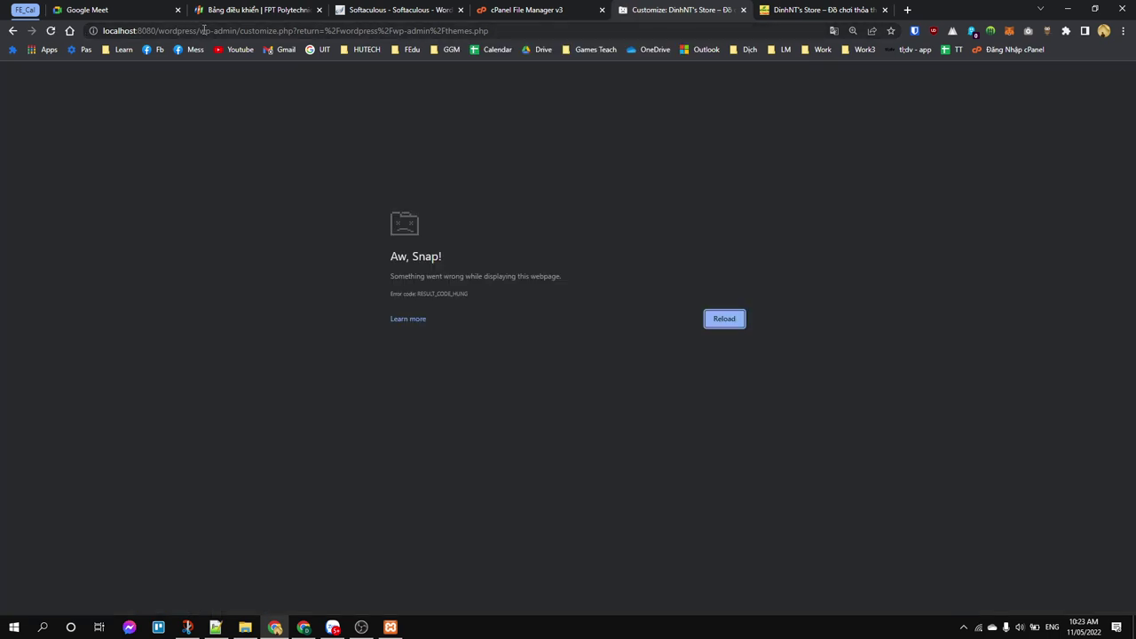
drag(238, 30, 774, 33)
key(BackSpace)
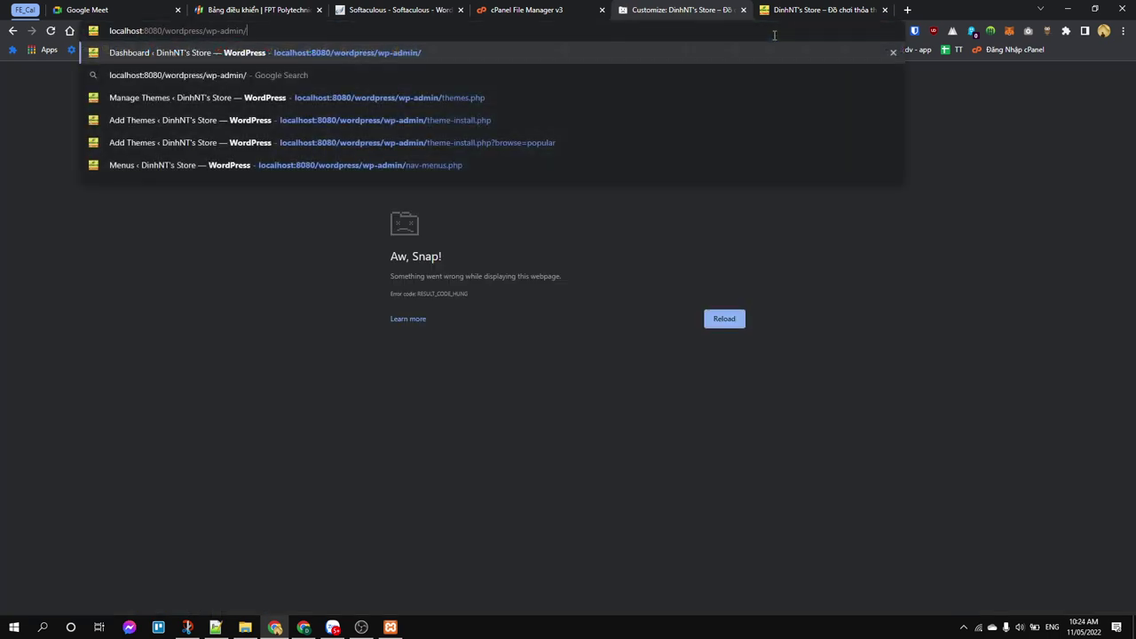
Step: Load the admin dashboard and activate the Feminine Style Lite theme on the Themes page
key(Return)
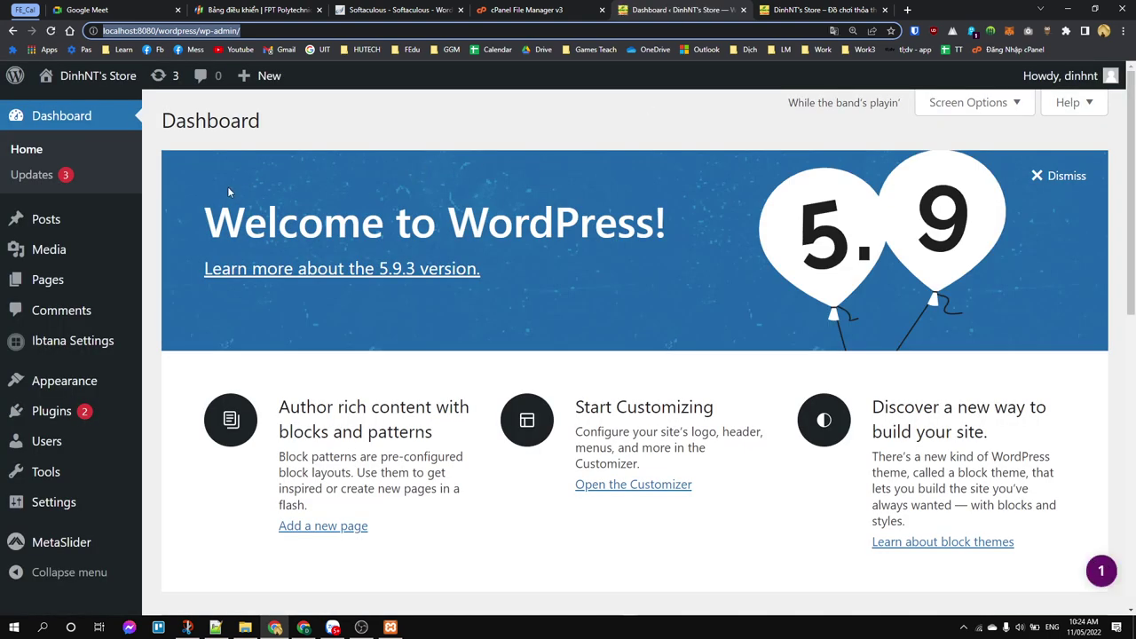
mouse_move(27, 380)
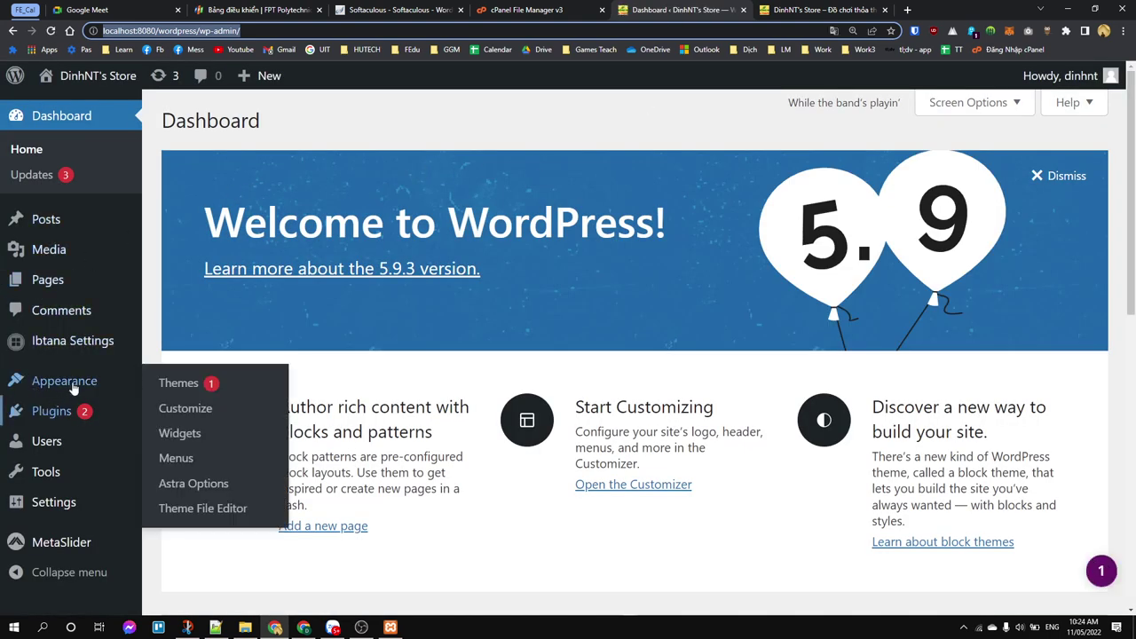
click(178, 383)
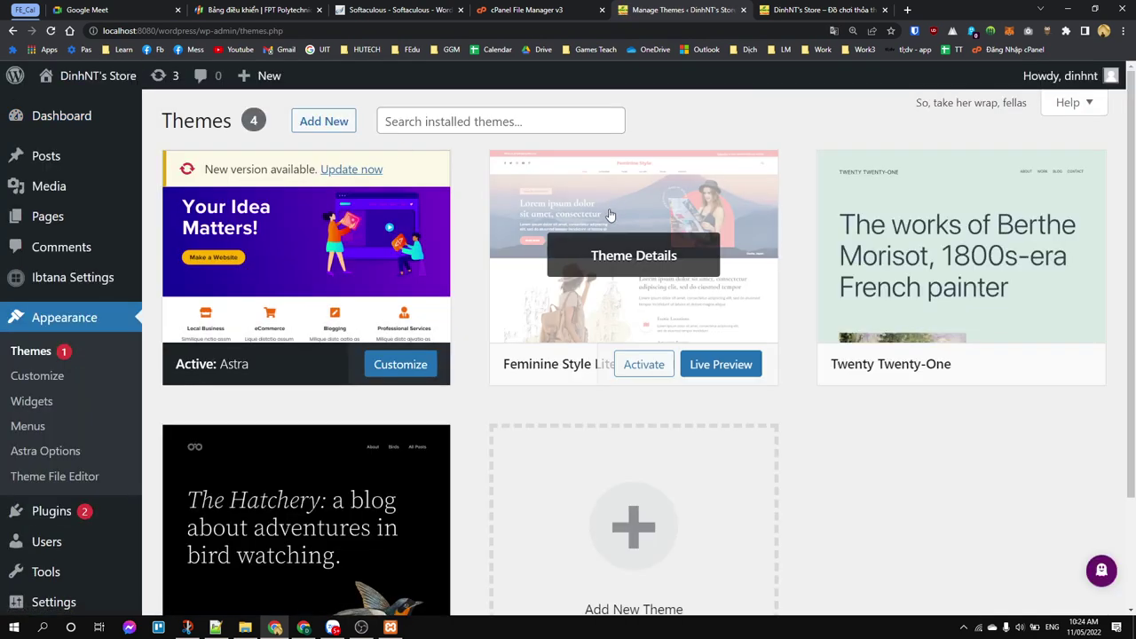
click(643, 367)
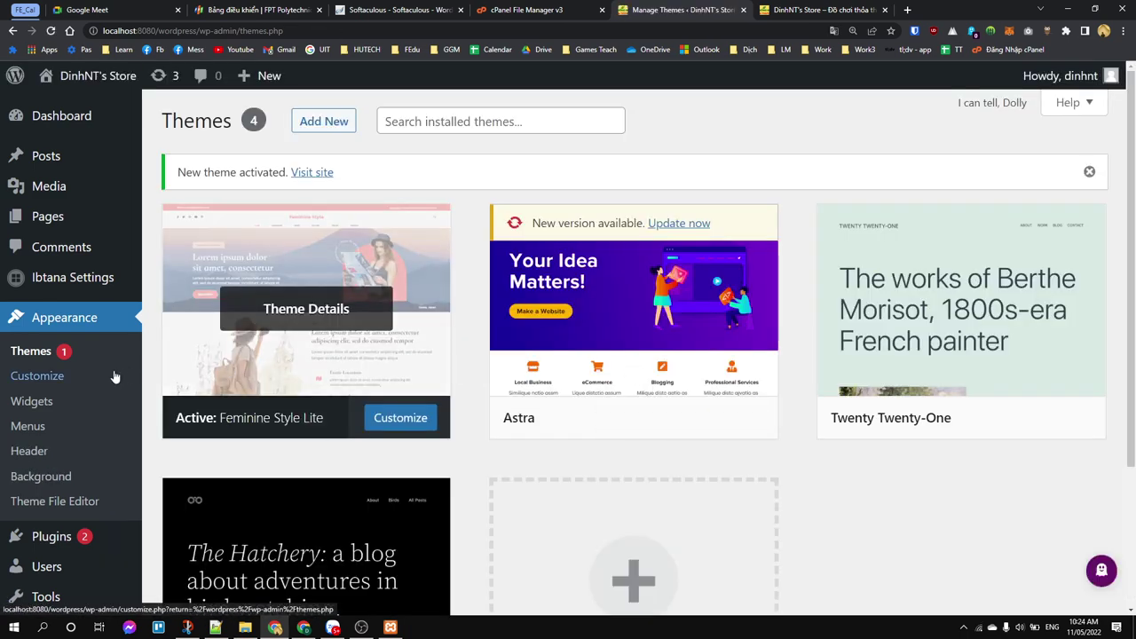
Step: Open Appearance > Customize for the Feminine Style Lite theme
click(37, 377)
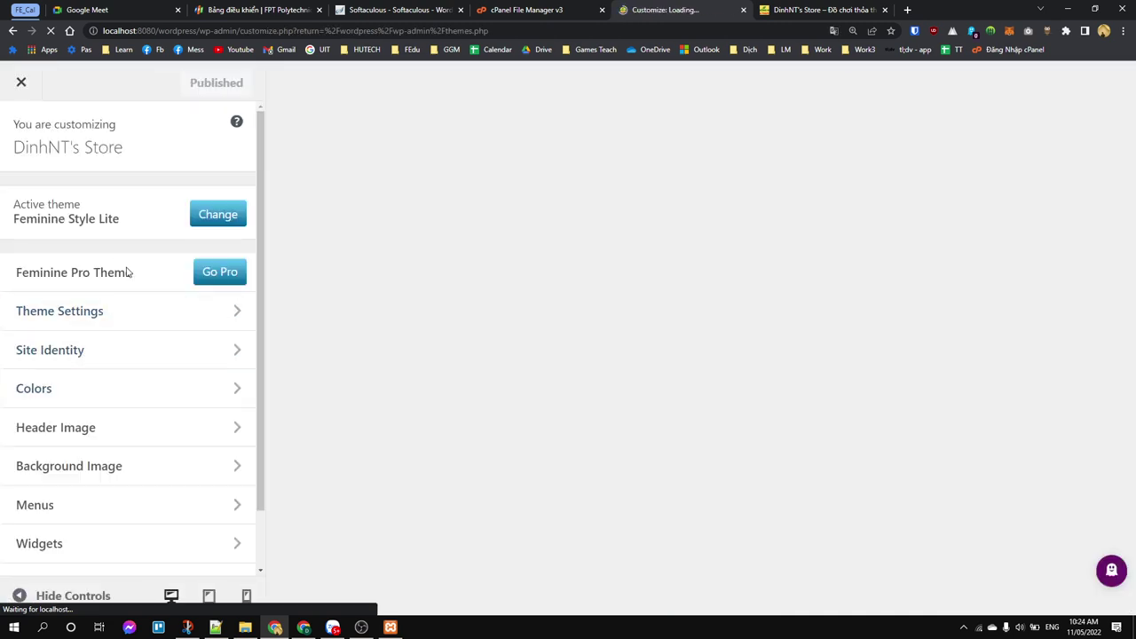
scroll(116, 389, down, 1)
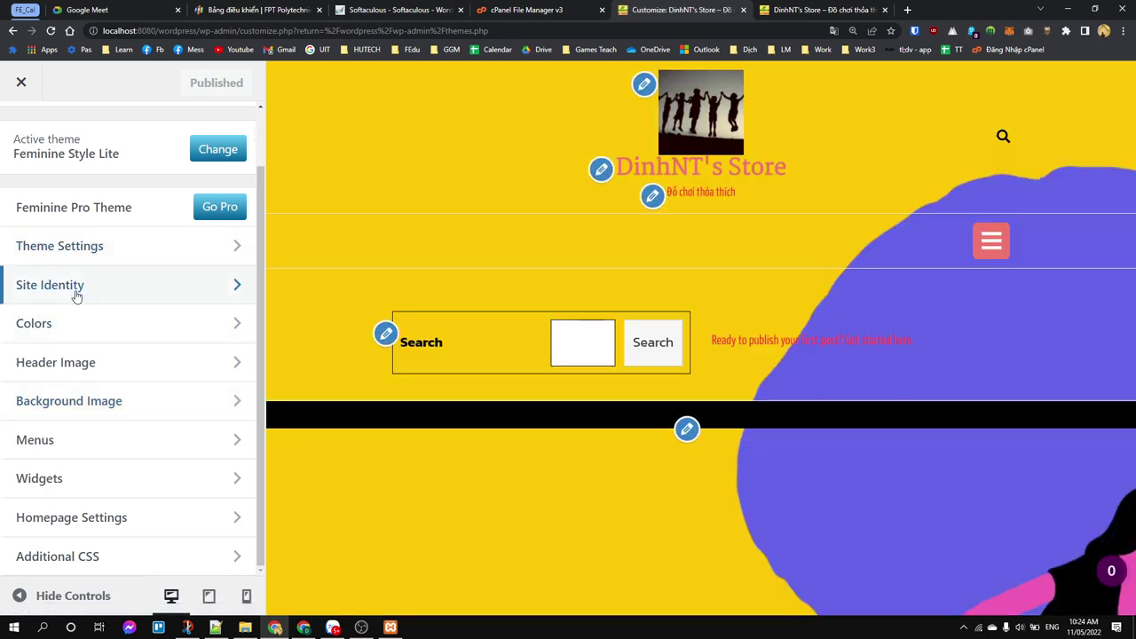
Step: Replace the background image with the cartoon bee-and-flower picture and publish
click(130, 405)
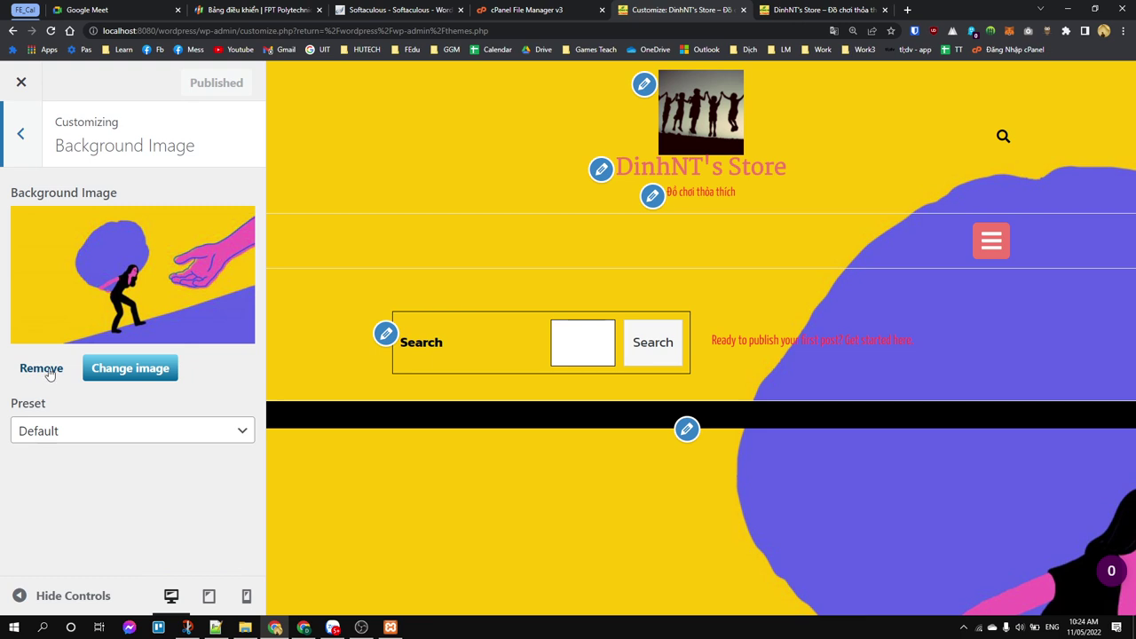
click(41, 368)
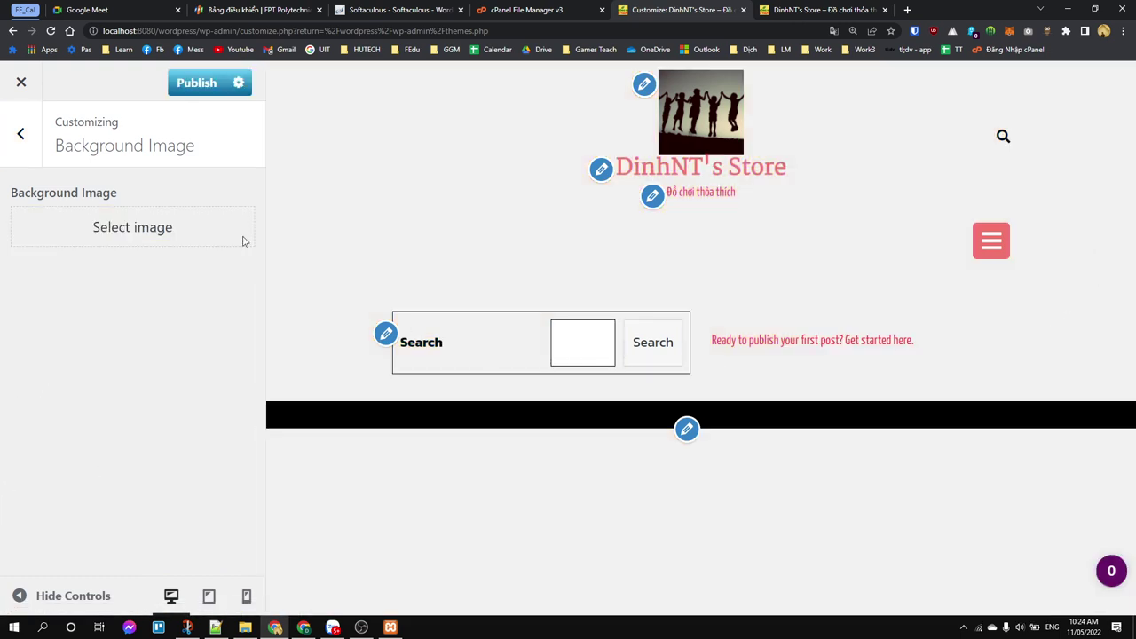
click(134, 227)
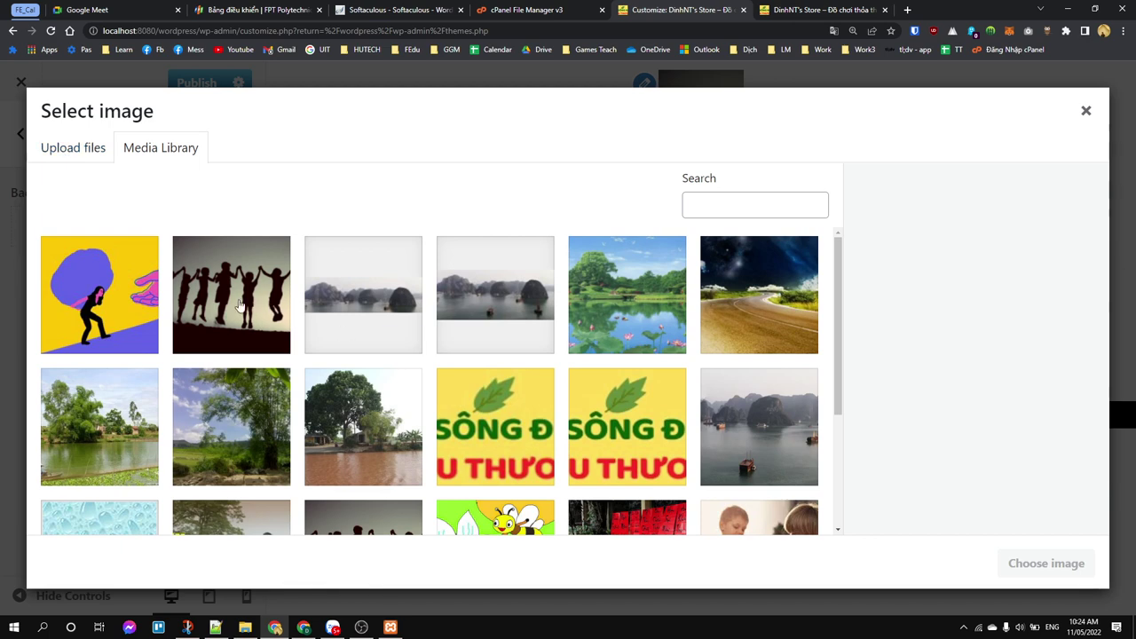
scroll(614, 360, down, 2)
click(501, 457)
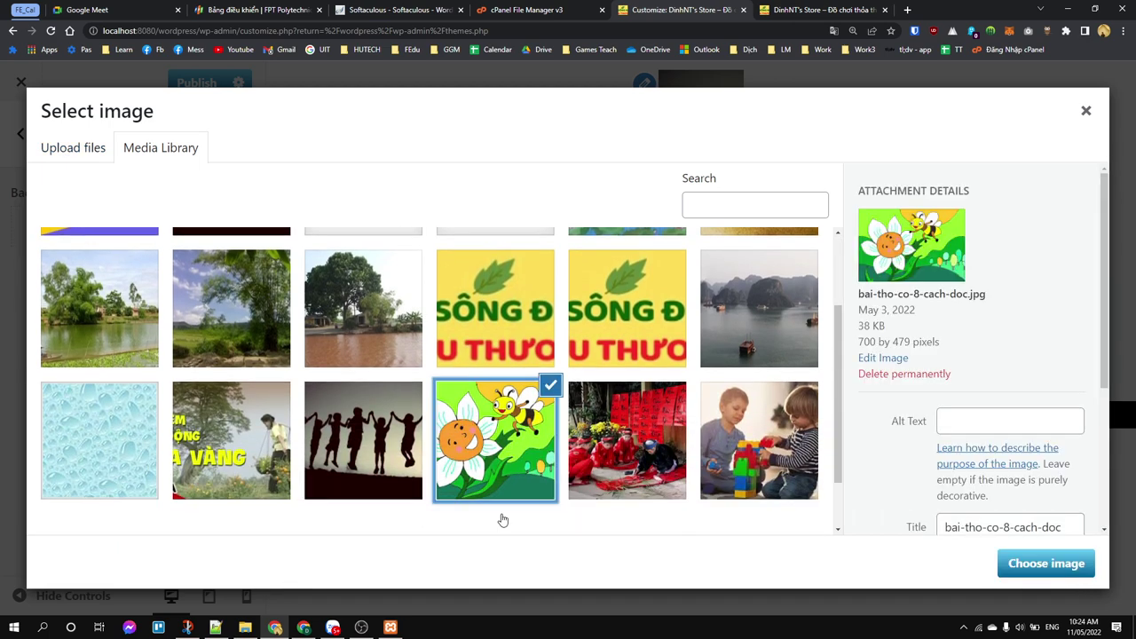
click(1090, 567)
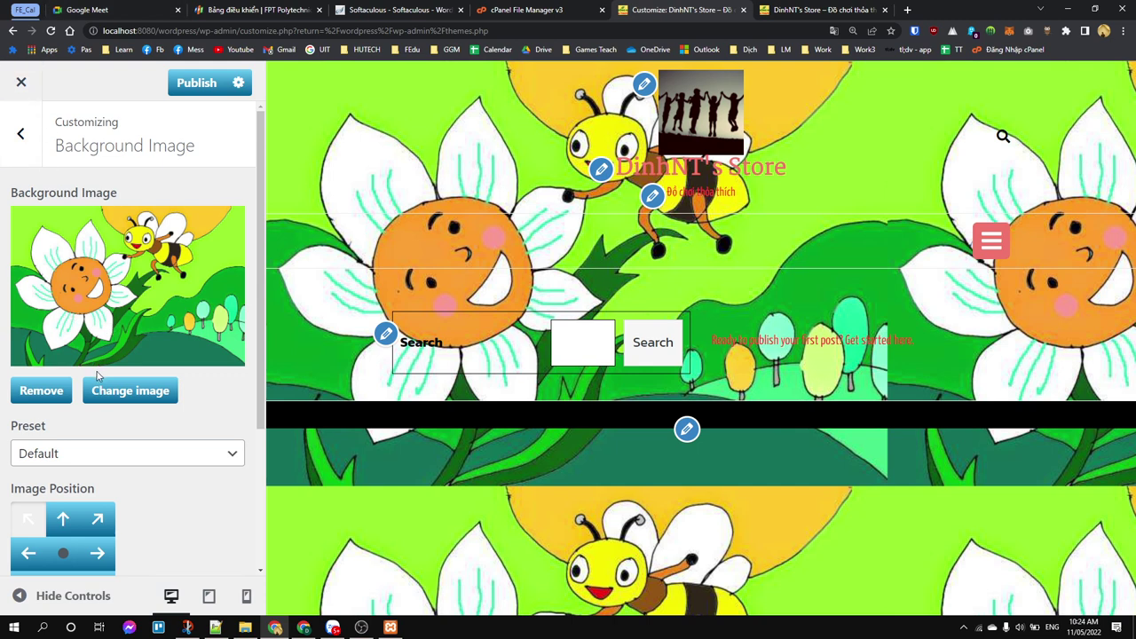
click(181, 84)
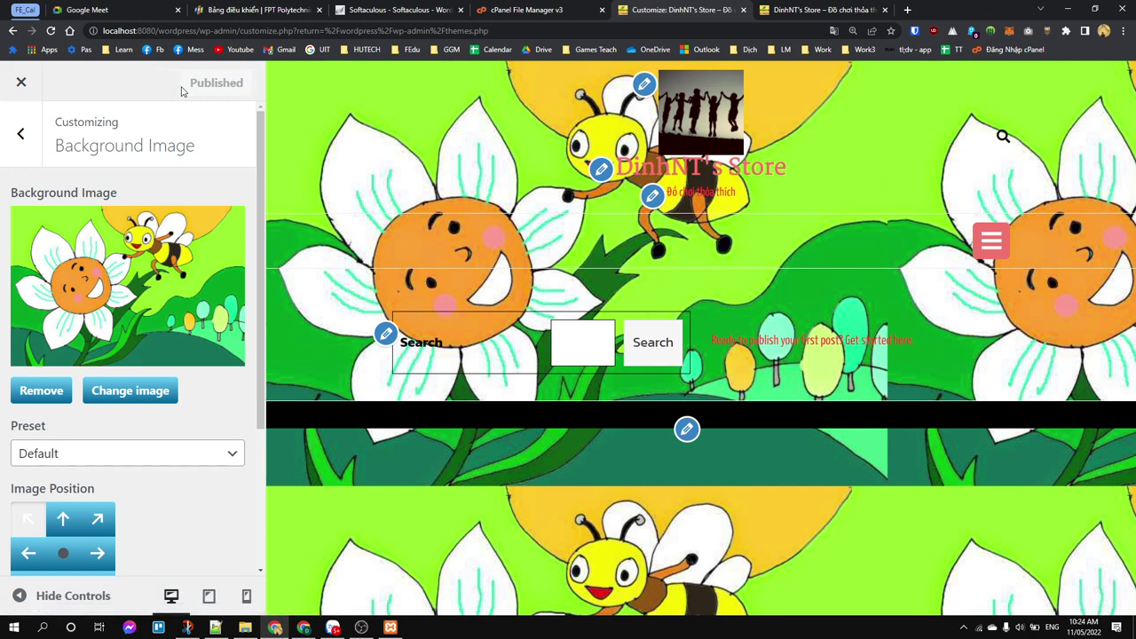
Step: Reload the live homepage to check the new background, then return to the Customizer sections
click(848, 10)
key(F5)
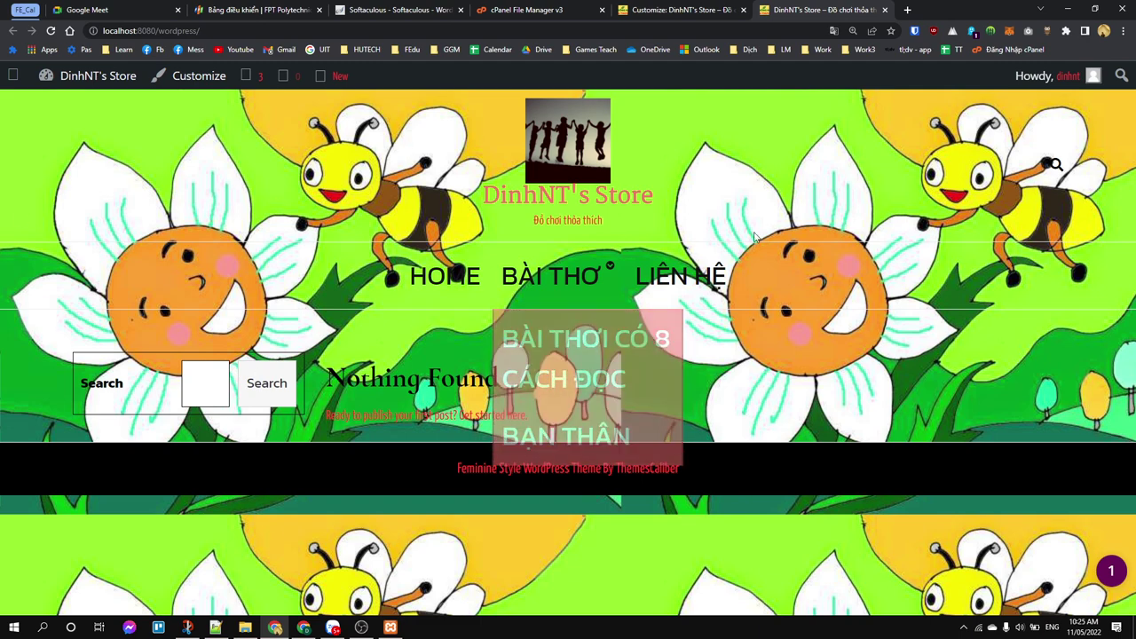
click(639, 11)
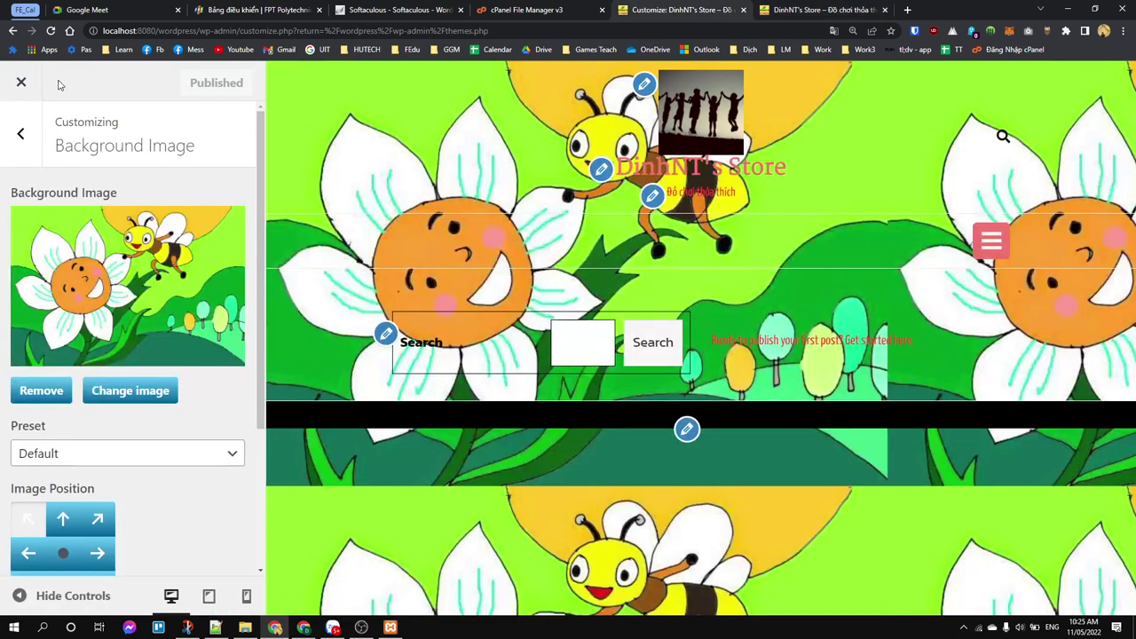
click(25, 133)
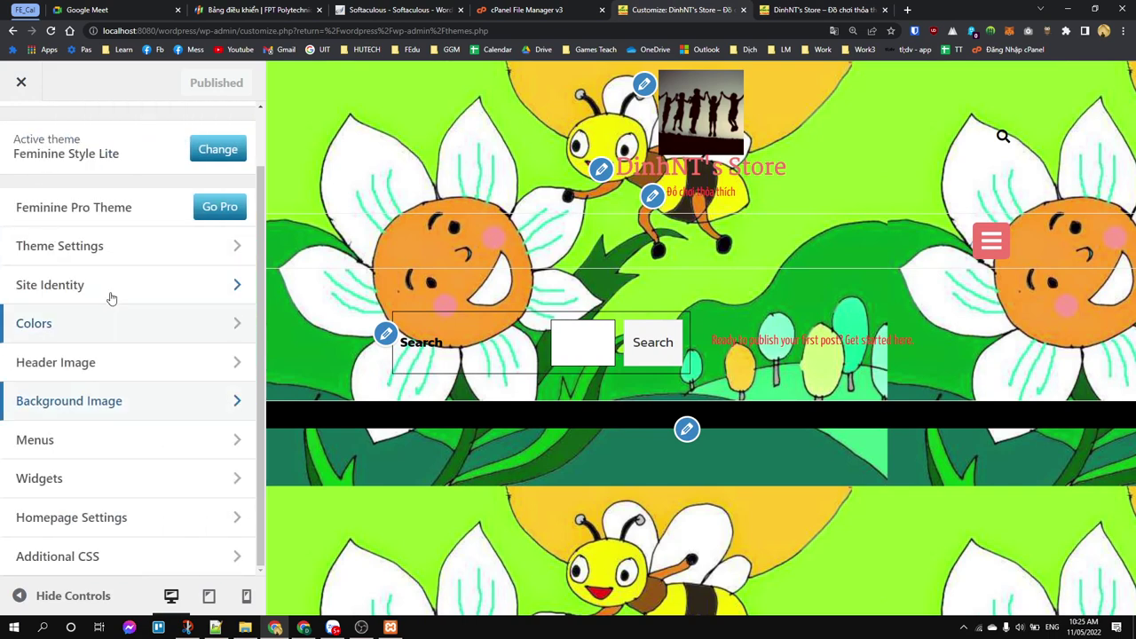
Step: Set the Background Color to bright green #00ef0b after briefly trying magenta #f400cc
click(103, 324)
click(37, 228)
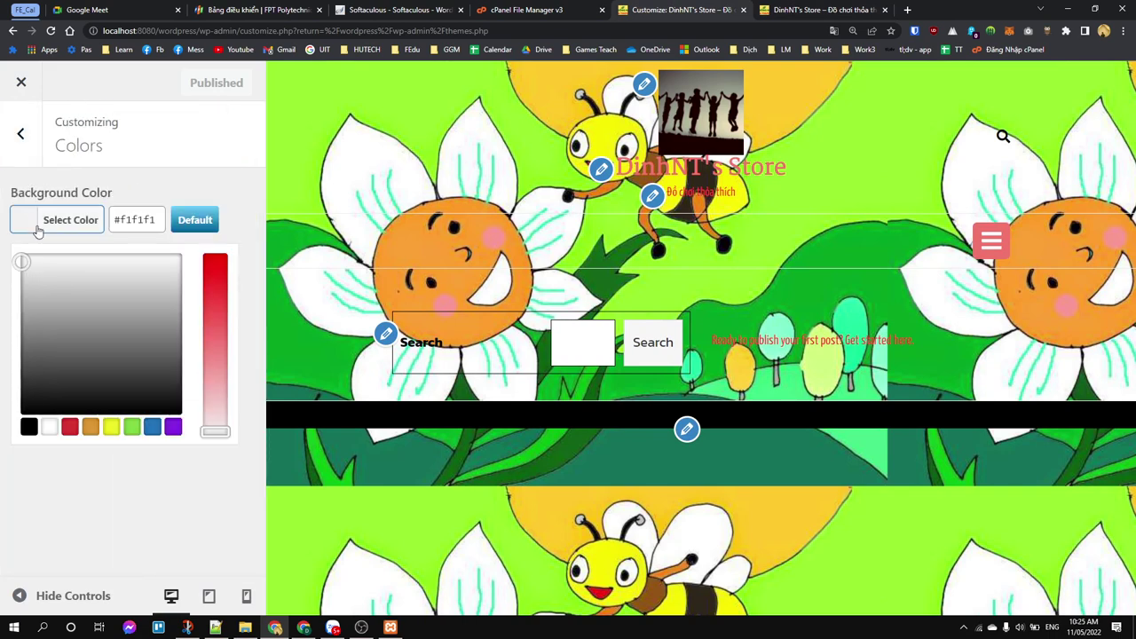
click(161, 260)
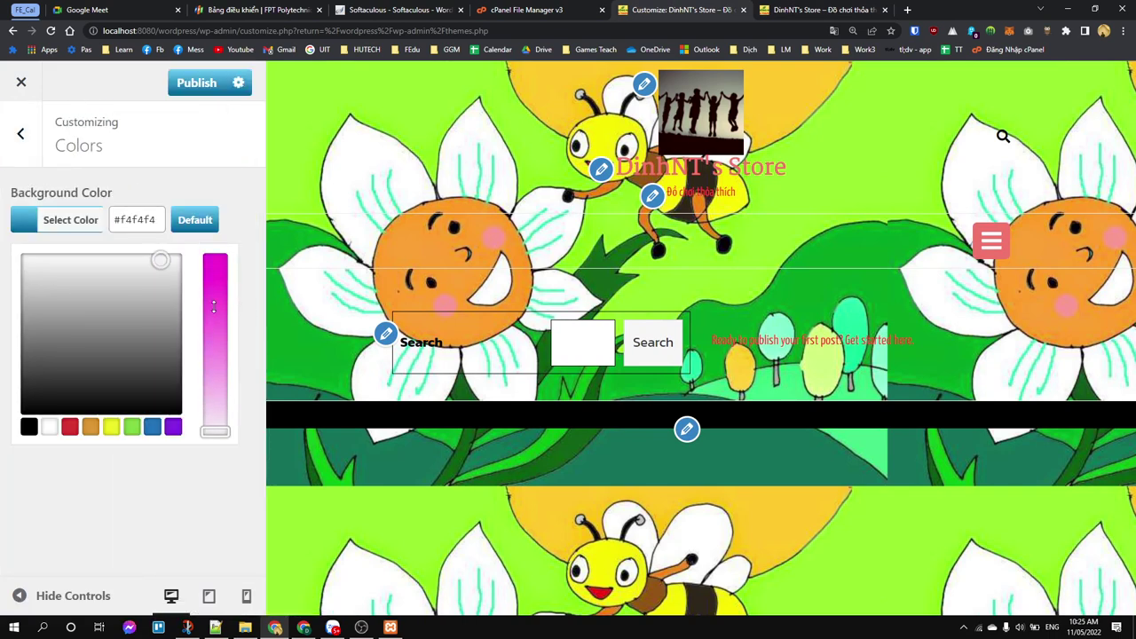
drag(213, 306, 219, 253)
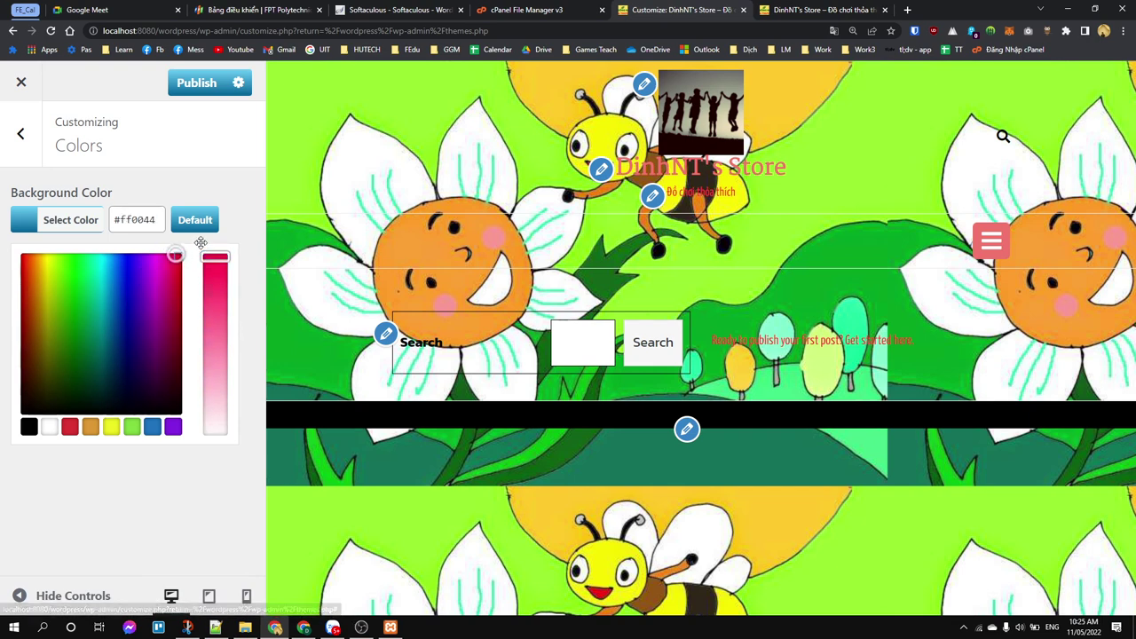
click(188, 468)
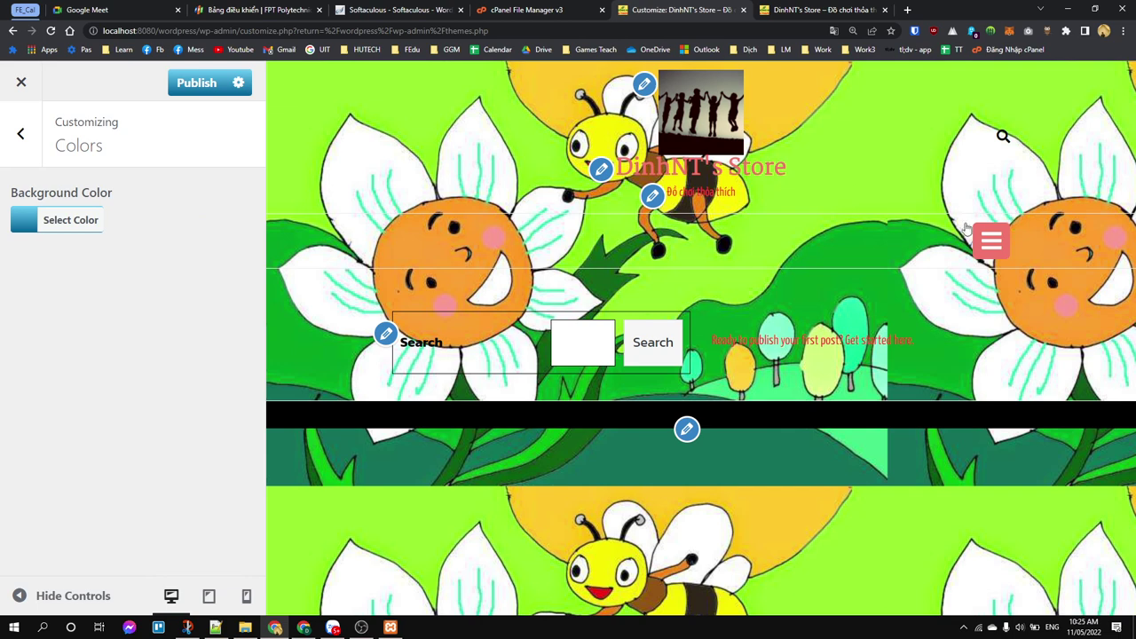
click(40, 222)
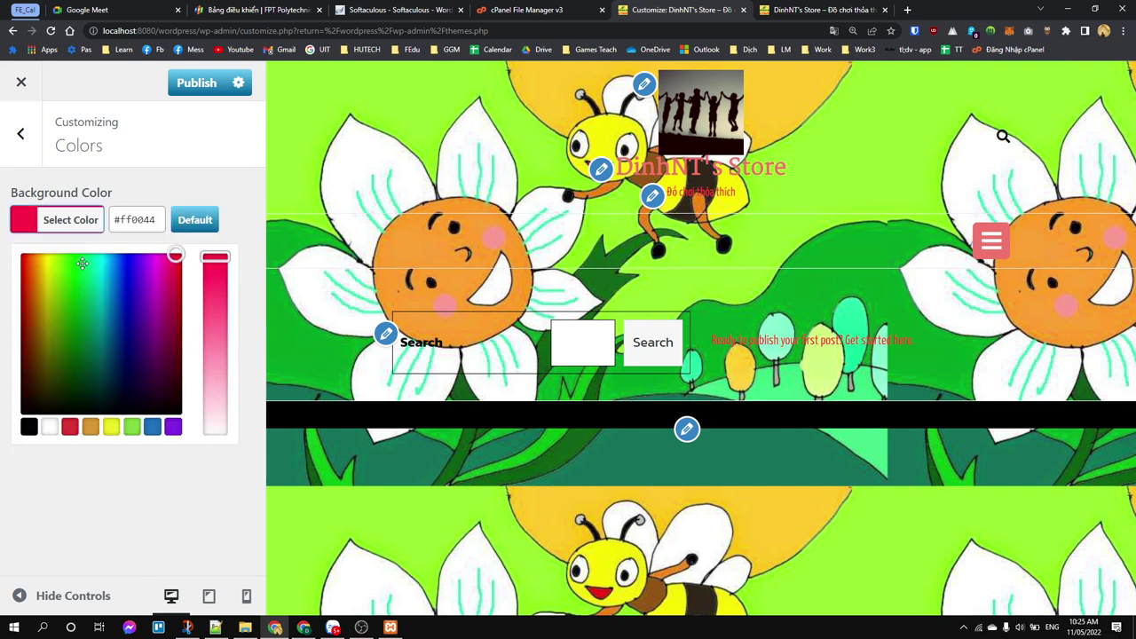
mouse_move(82, 263)
mouse_down()
mouse_move(59, 263)
mouse_move(76, 263)
mouse_up()
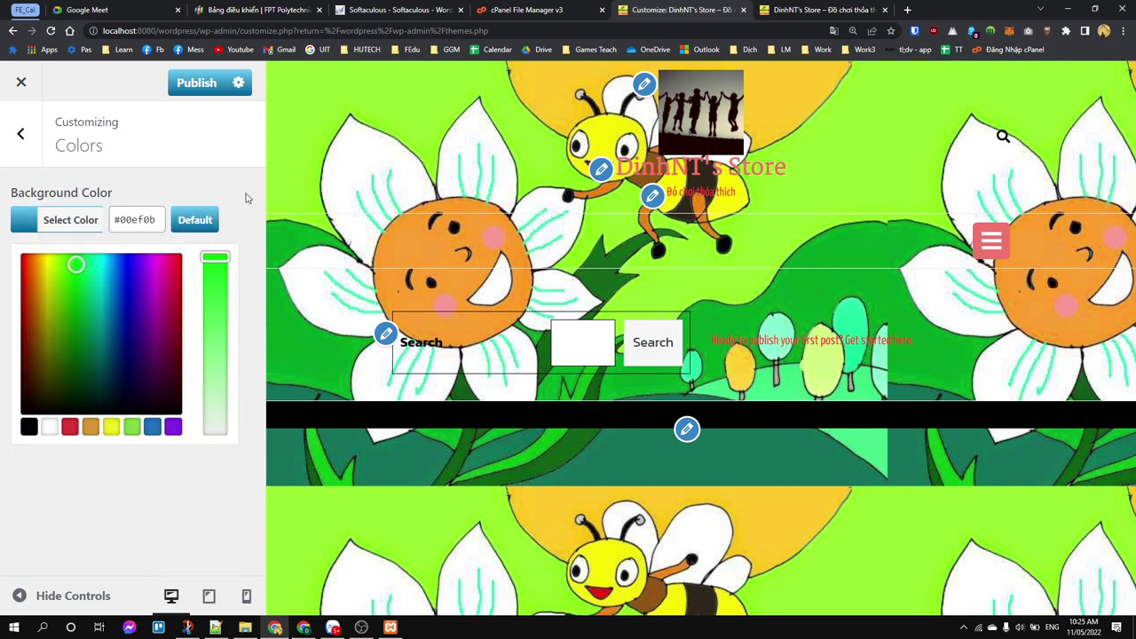
click(237, 197)
click(40, 222)
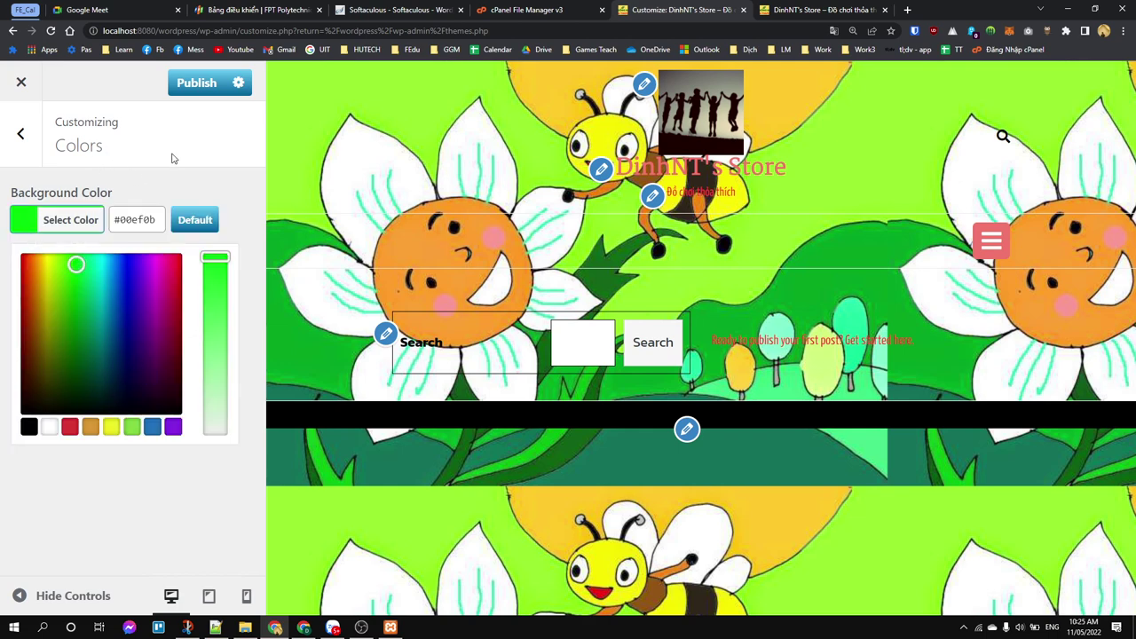
click(204, 176)
Step: Look at the Header Image section and return to the main Customizer list
click(20, 134)
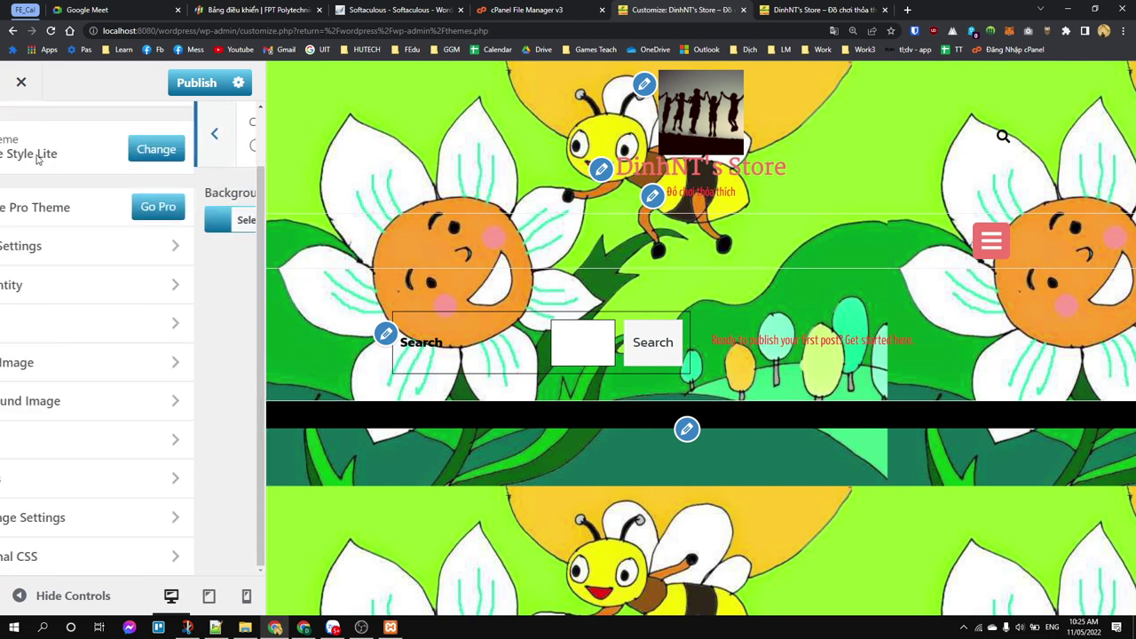
click(99, 368)
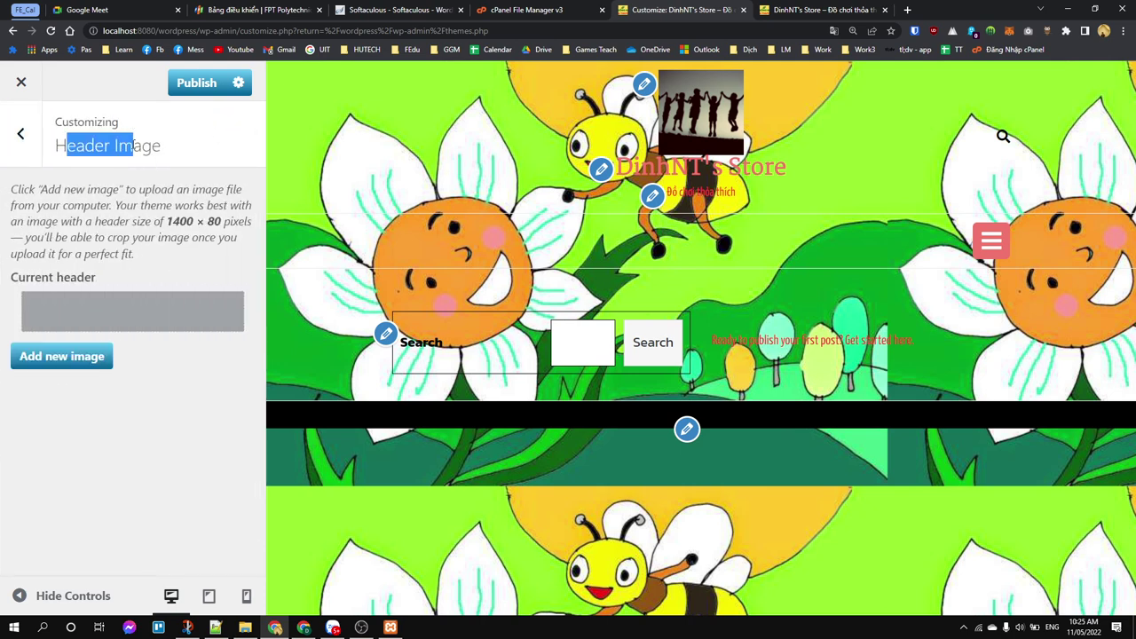
click(20, 134)
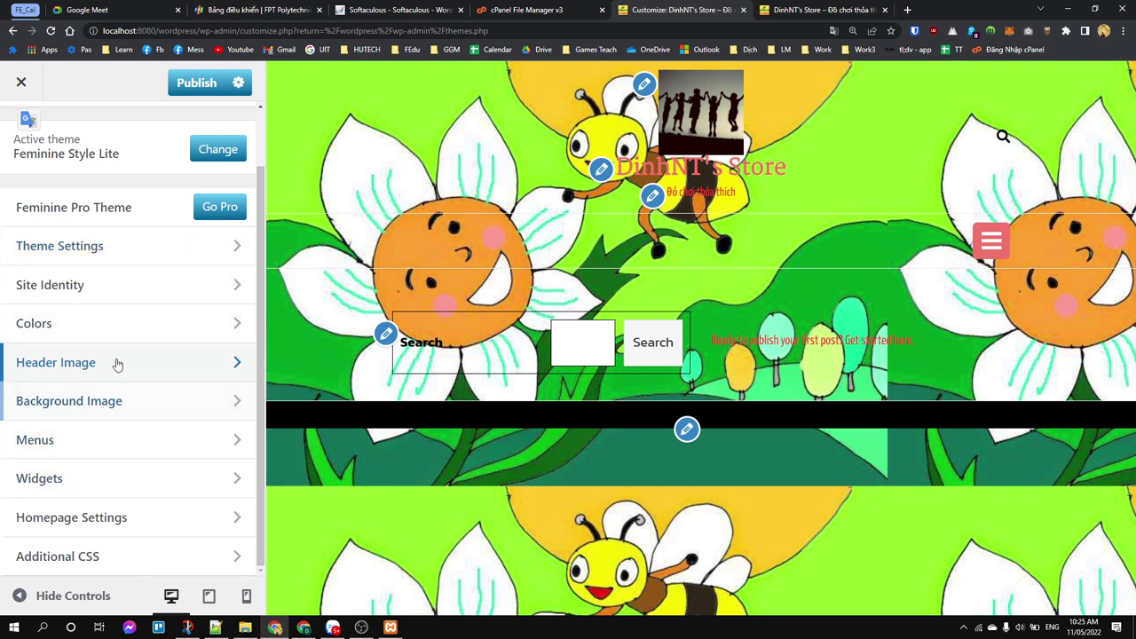
scroll(94, 293, up, 1)
Step: Choose Abril Fatface as the paragraph font in Theme Settings > Color / Font Pallete
click(98, 315)
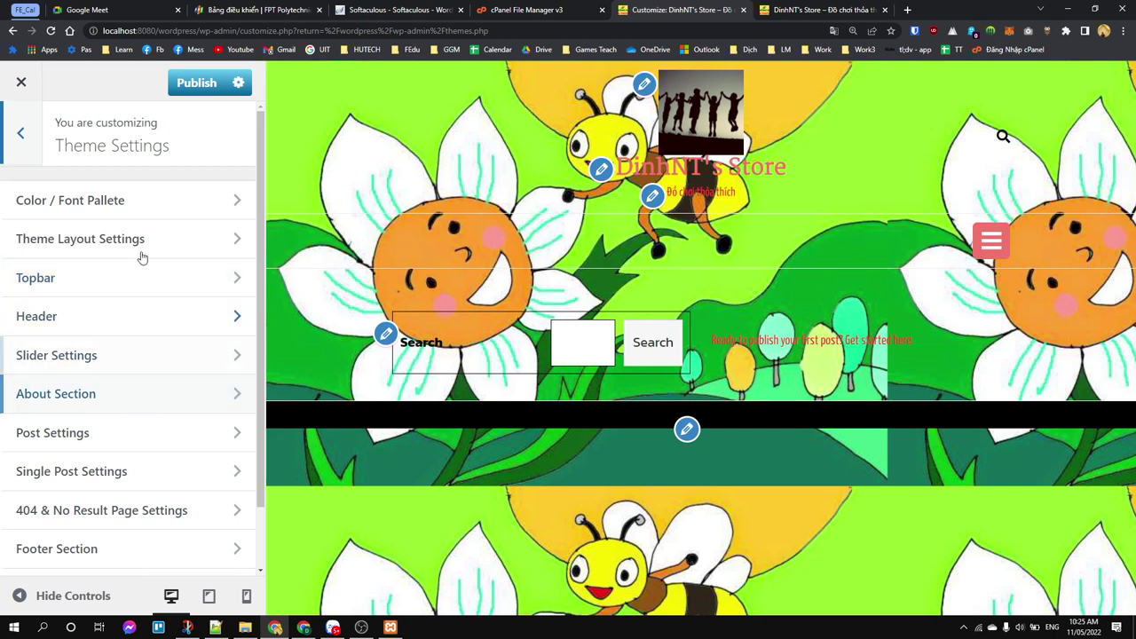
click(162, 206)
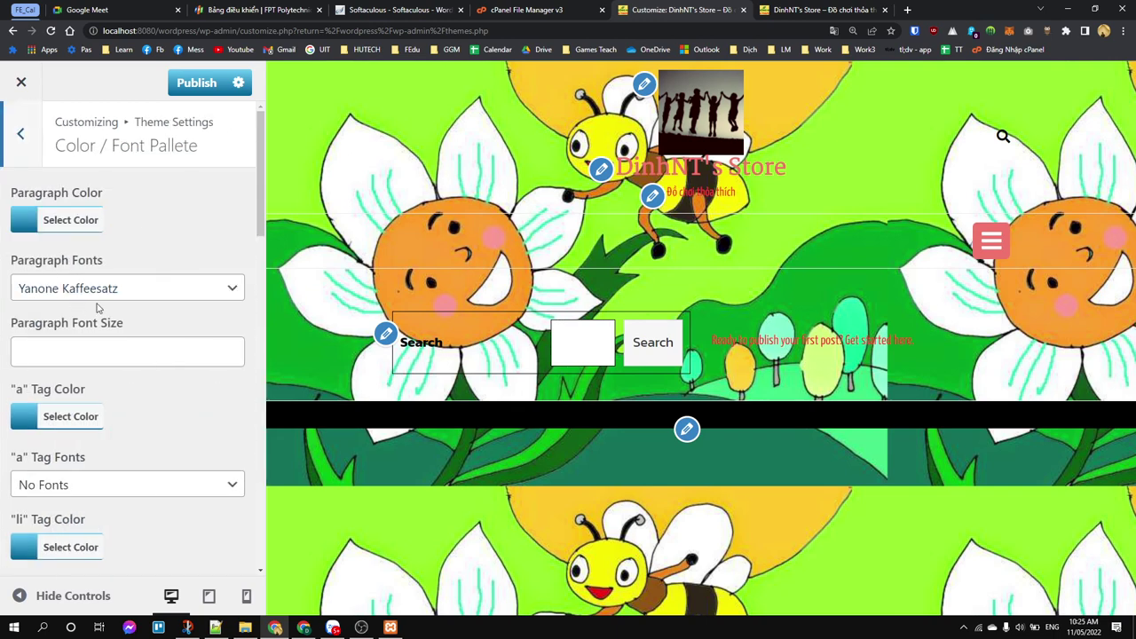
click(114, 290)
scroll(103, 357, up, 1)
scroll(118, 386, up, 10)
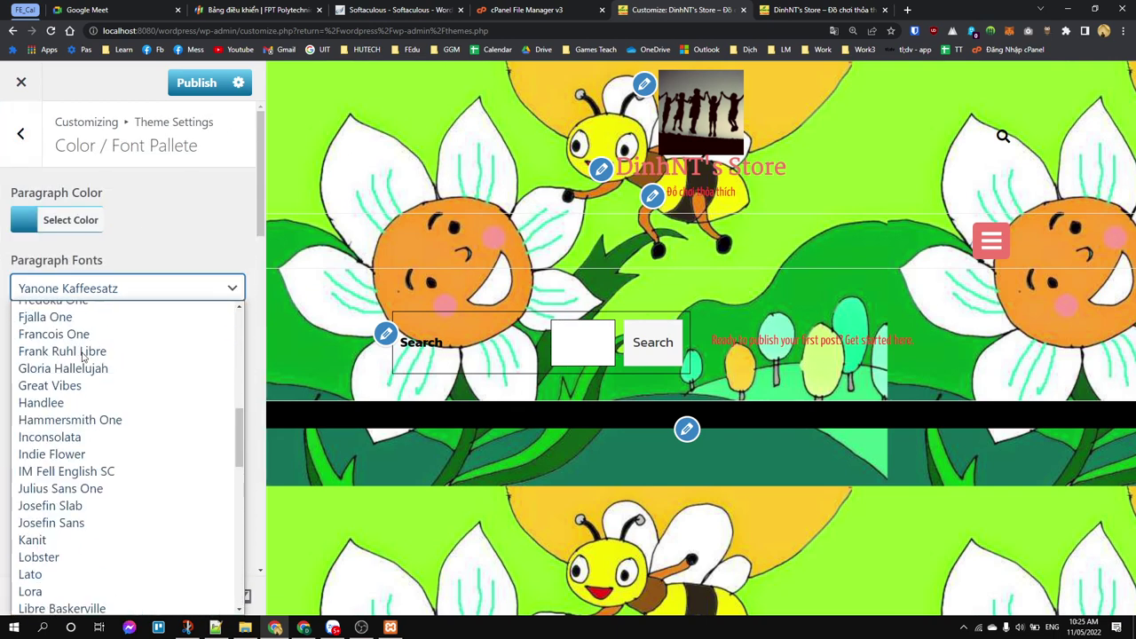
click(68, 329)
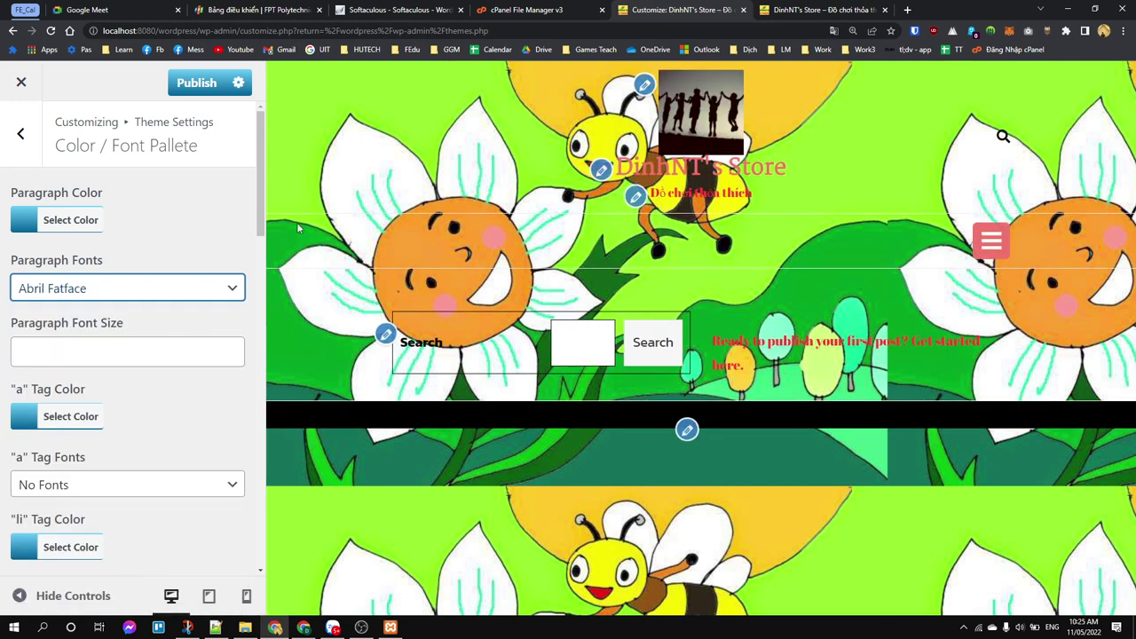
Step: Set the Paragraph Color to near-black #0d031c and inspect the preview text
click(70, 219)
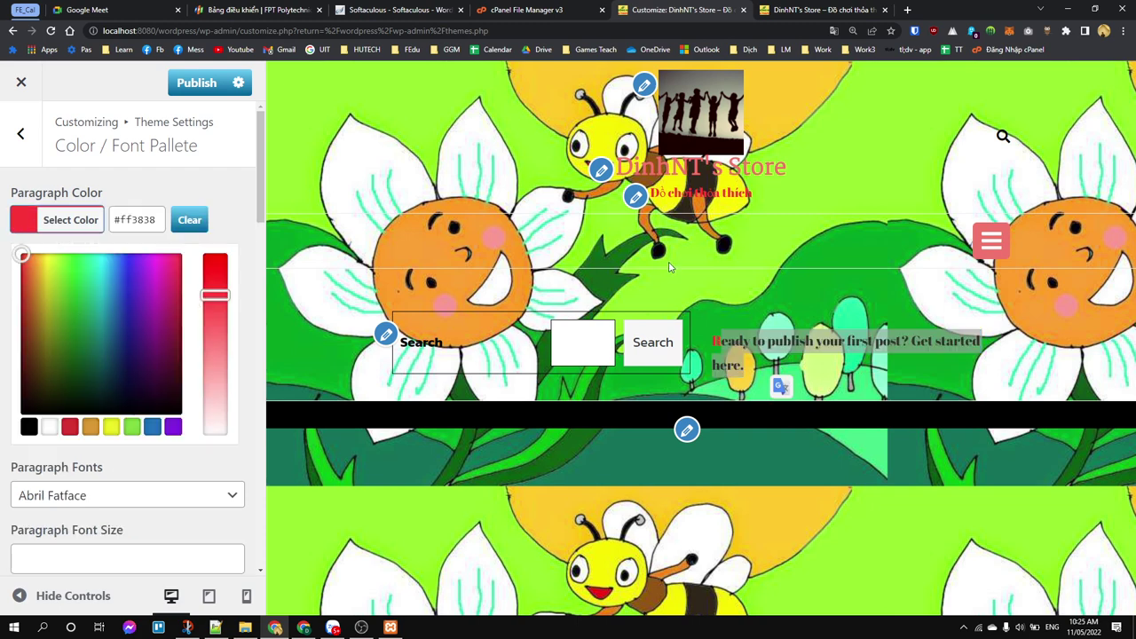
click(77, 346)
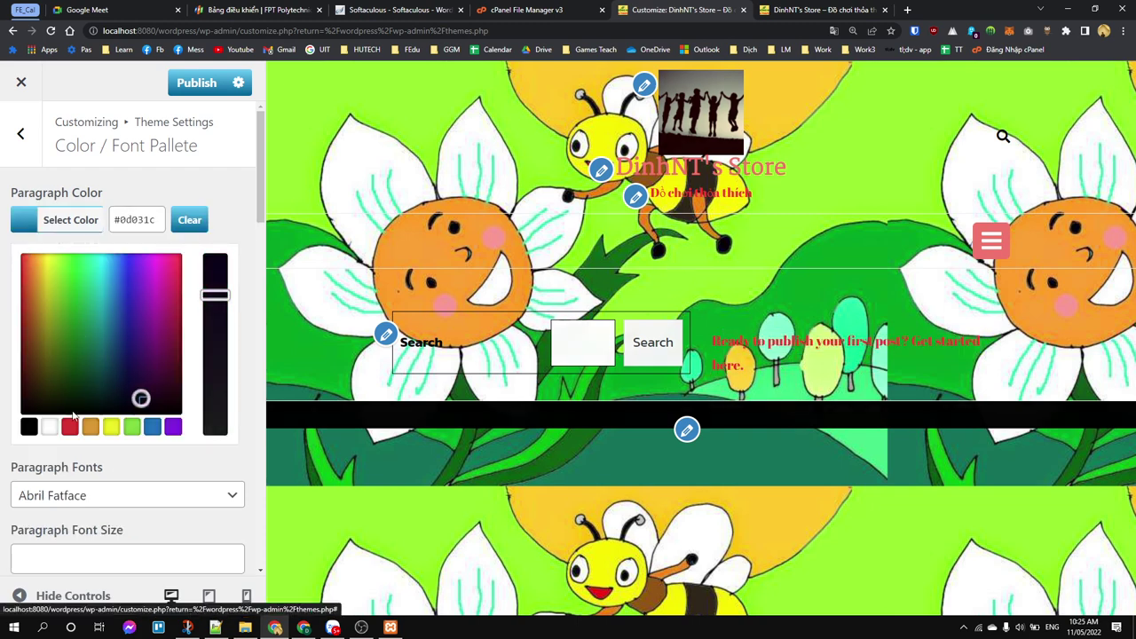
click(21, 408)
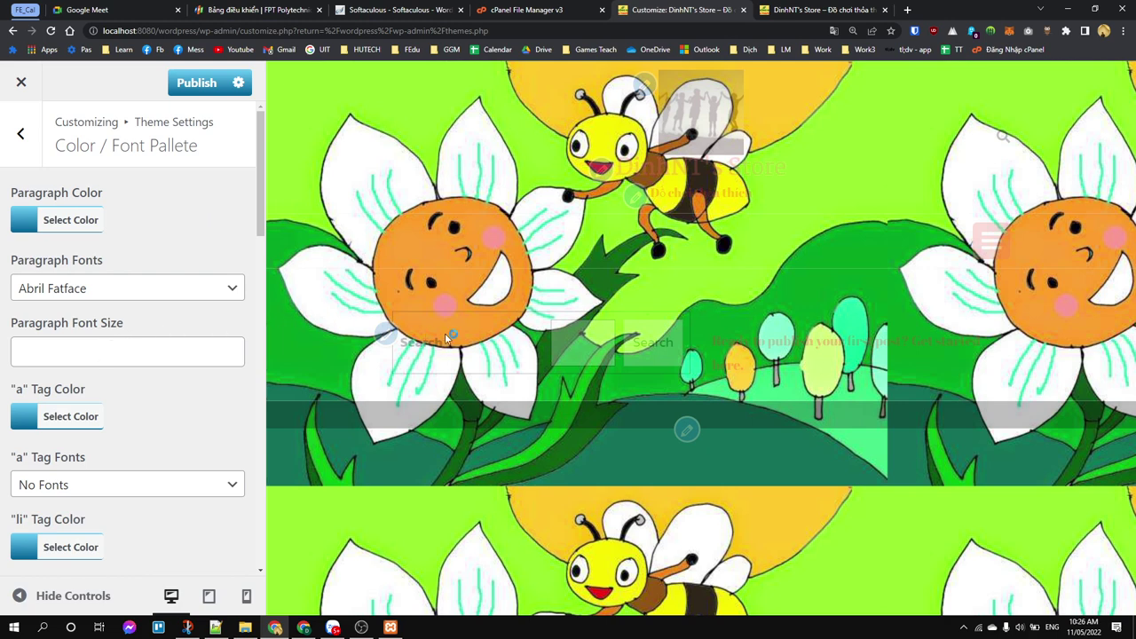
drag(719, 341, 798, 382)
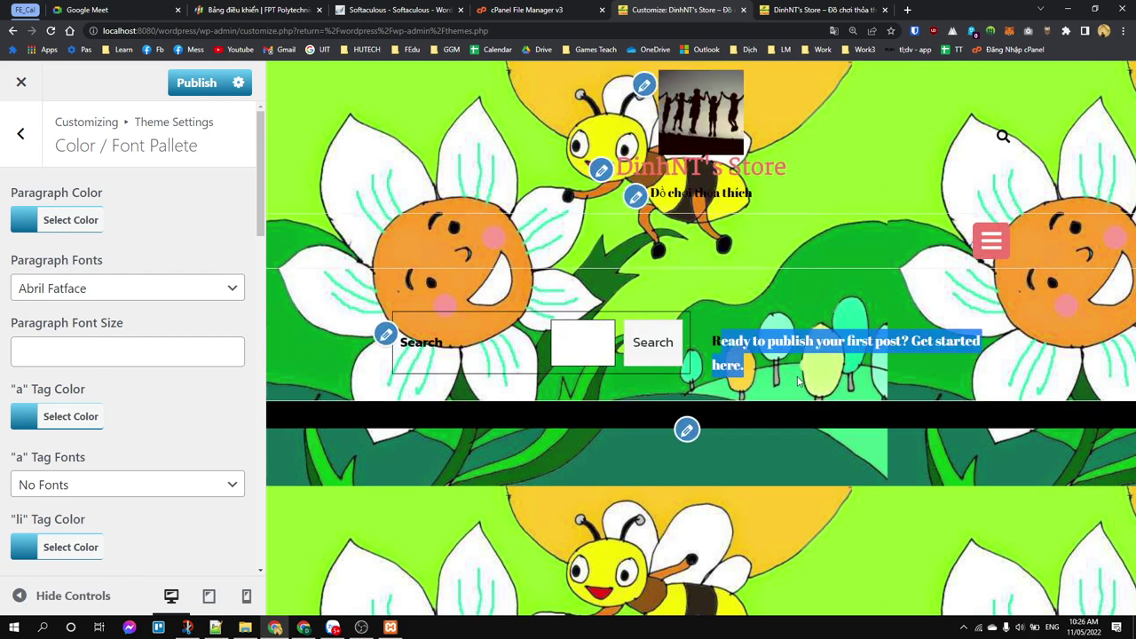
click(769, 341)
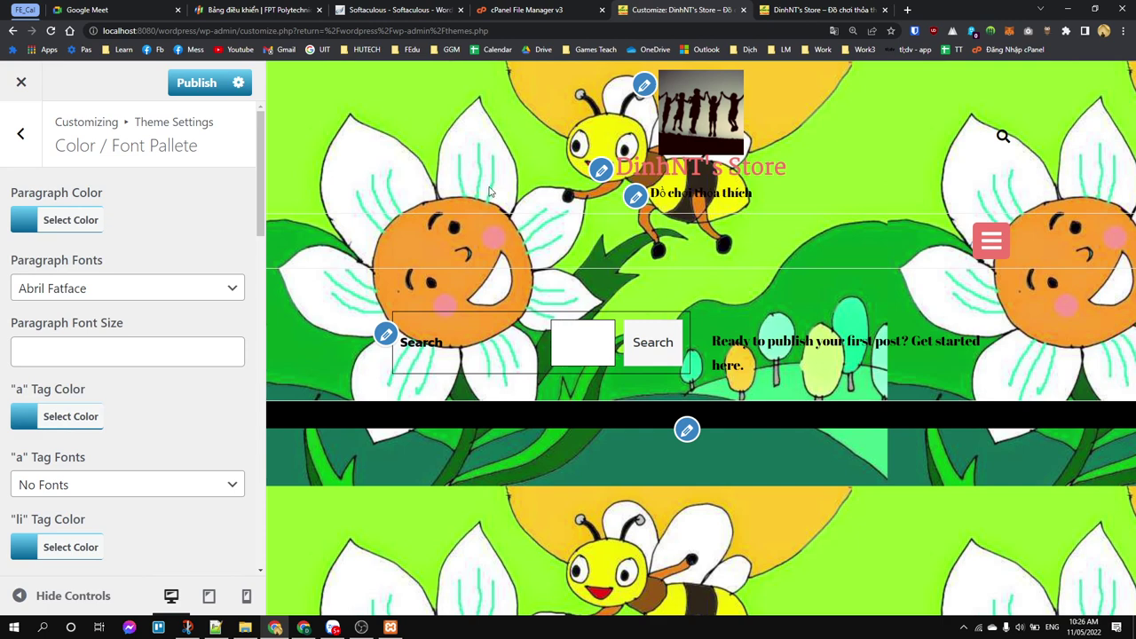
drag(376, 145, 907, 384)
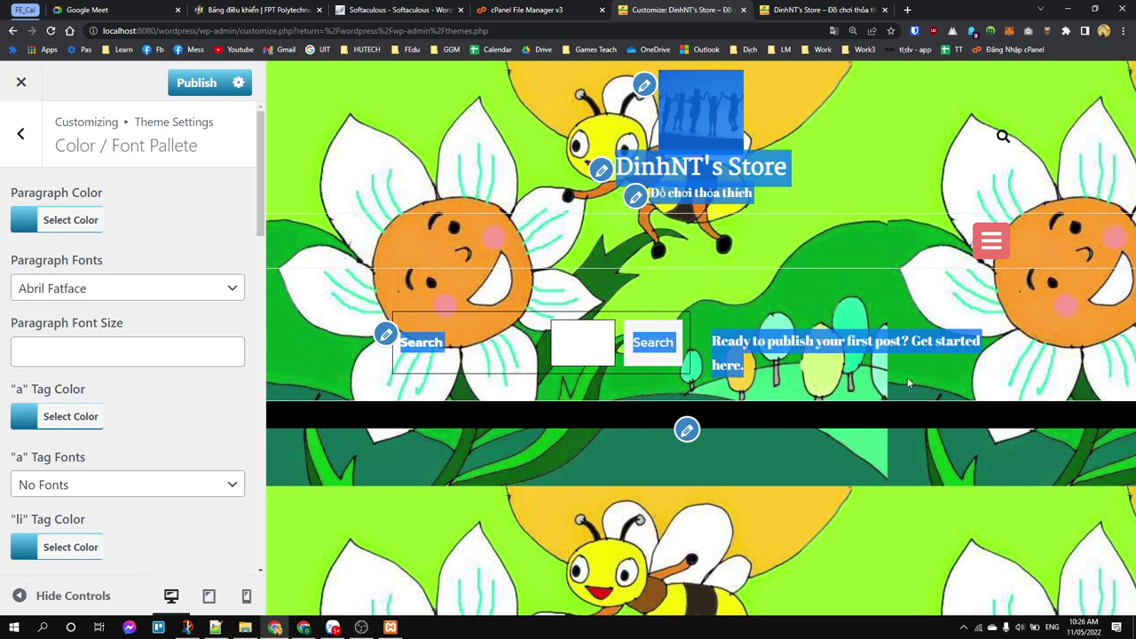
Step: Publish the Customizer changes, check the live site, then close the Customizer and confirm leaving
click(189, 83)
click(844, 11)
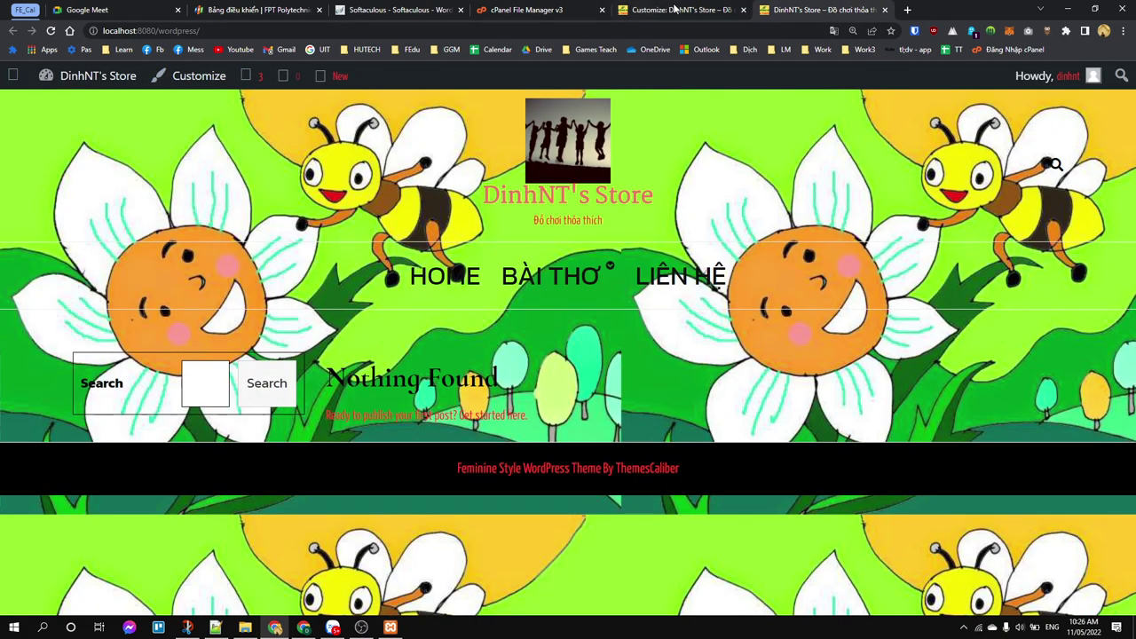
click(686, 10)
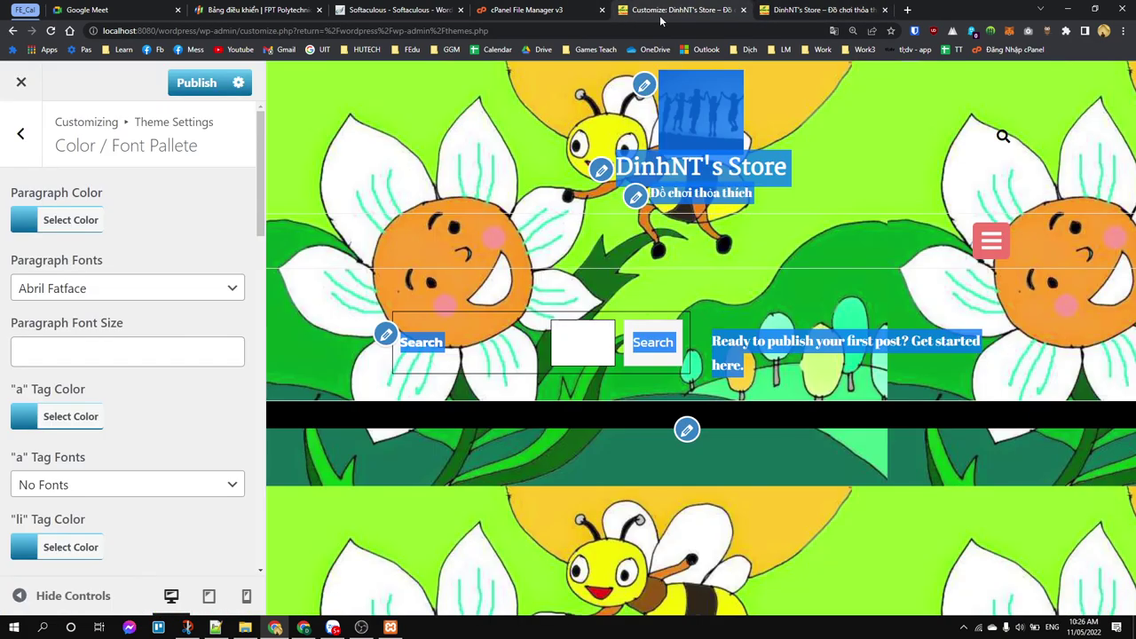
click(8, 94)
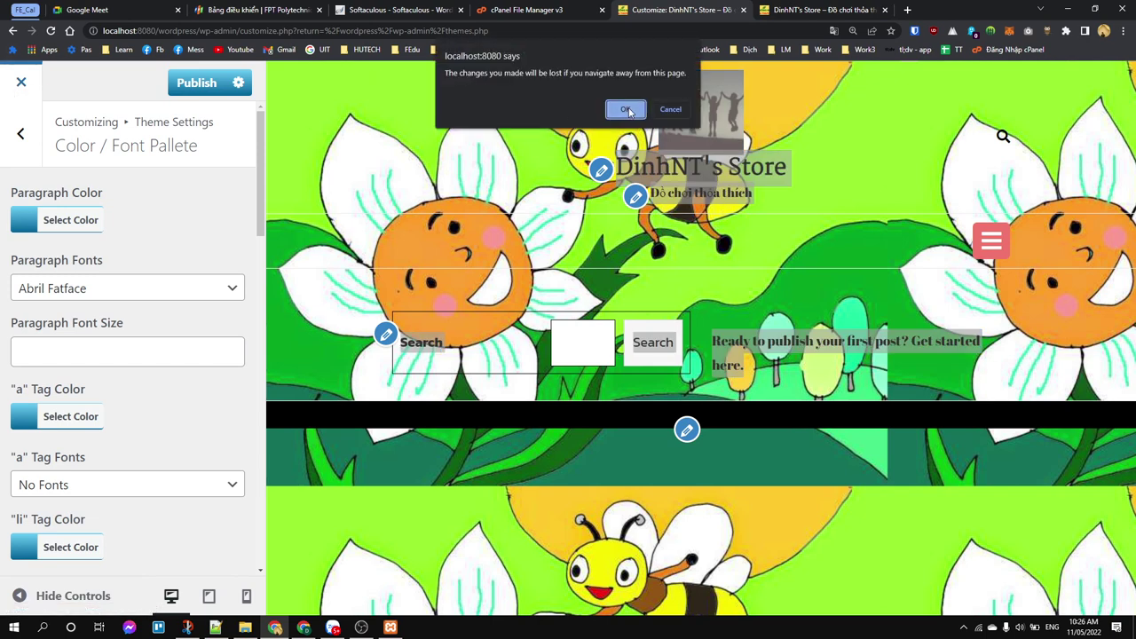
click(627, 110)
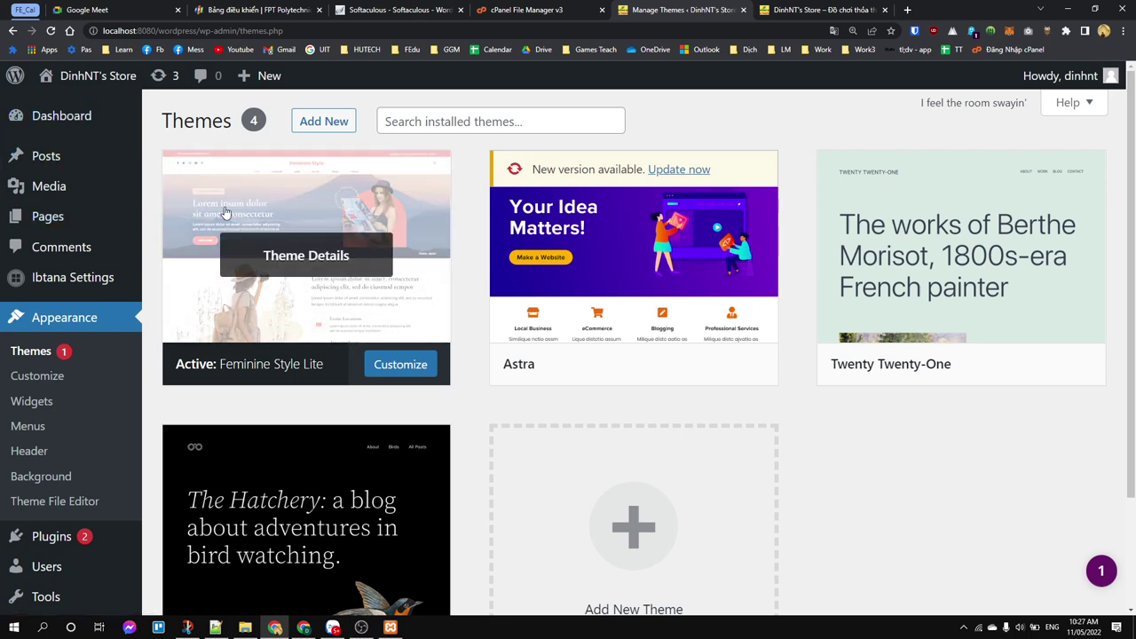
Step: Open the front page in a new tab via Visit Site, view it, then return to the Themes page
mouse_move(56, 78)
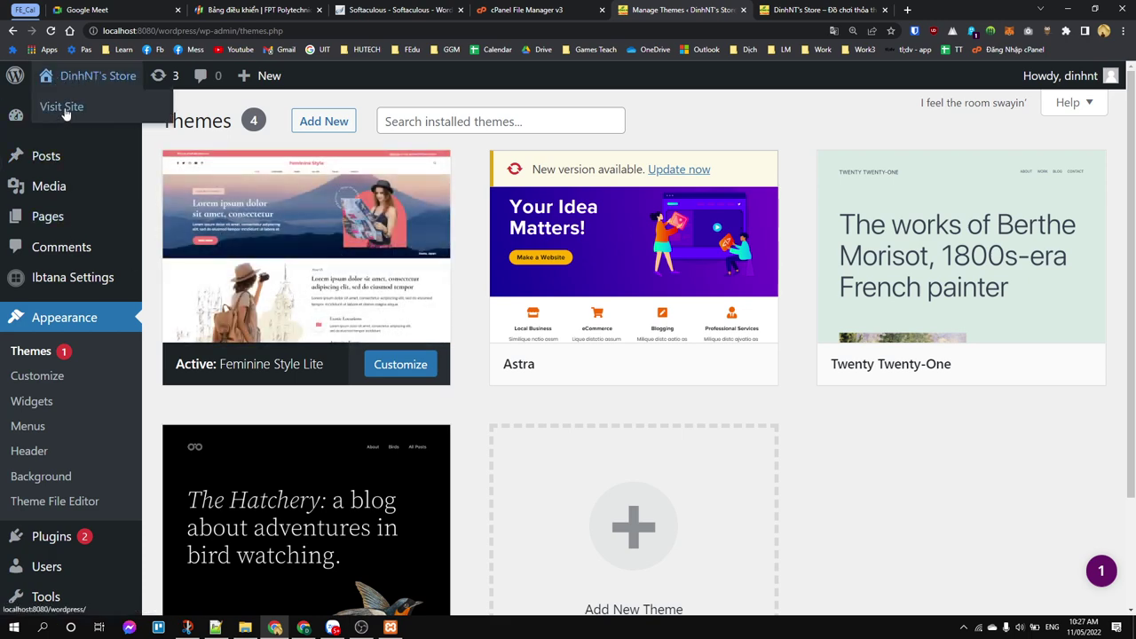
middle_click(62, 108)
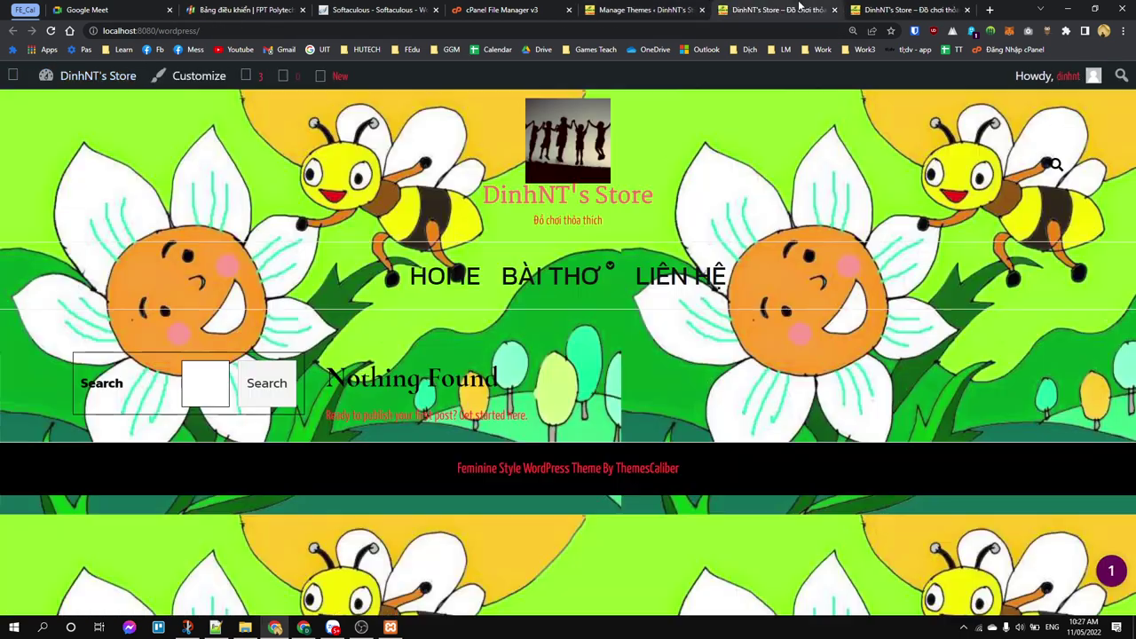
click(781, 10)
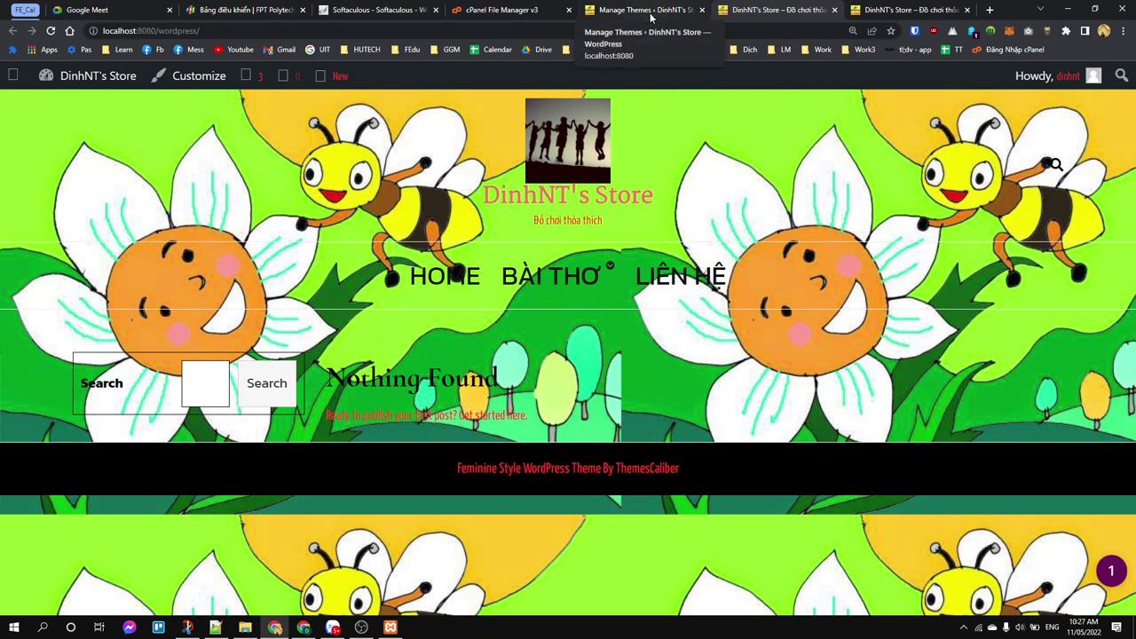
click(650, 17)
scroll(567, 219, down, 2)
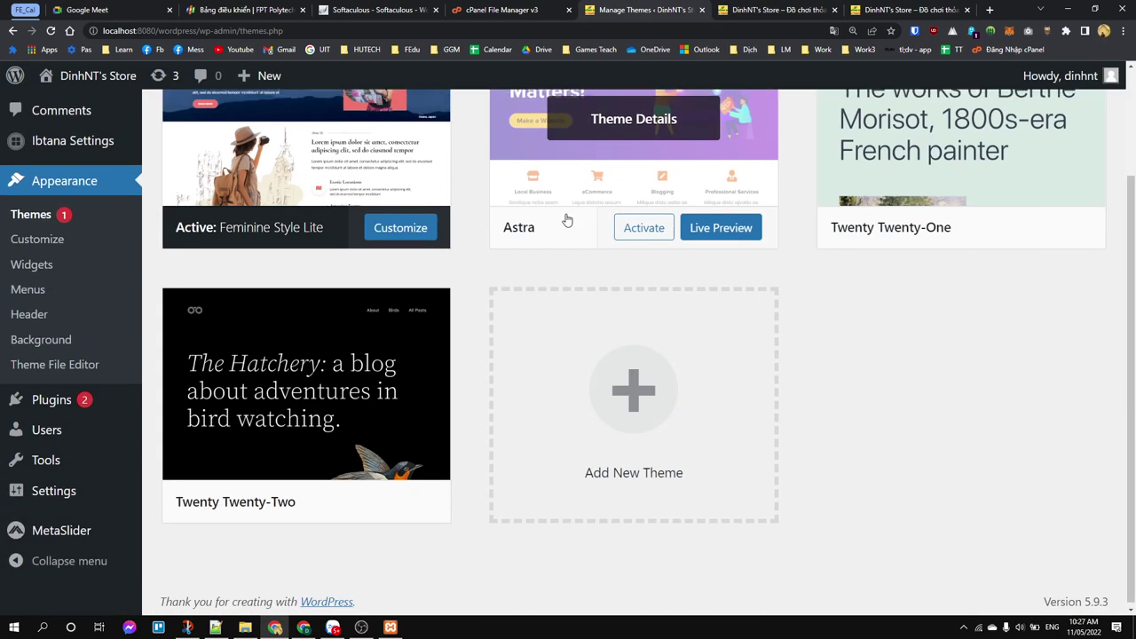
scroll(566, 220, up, 2)
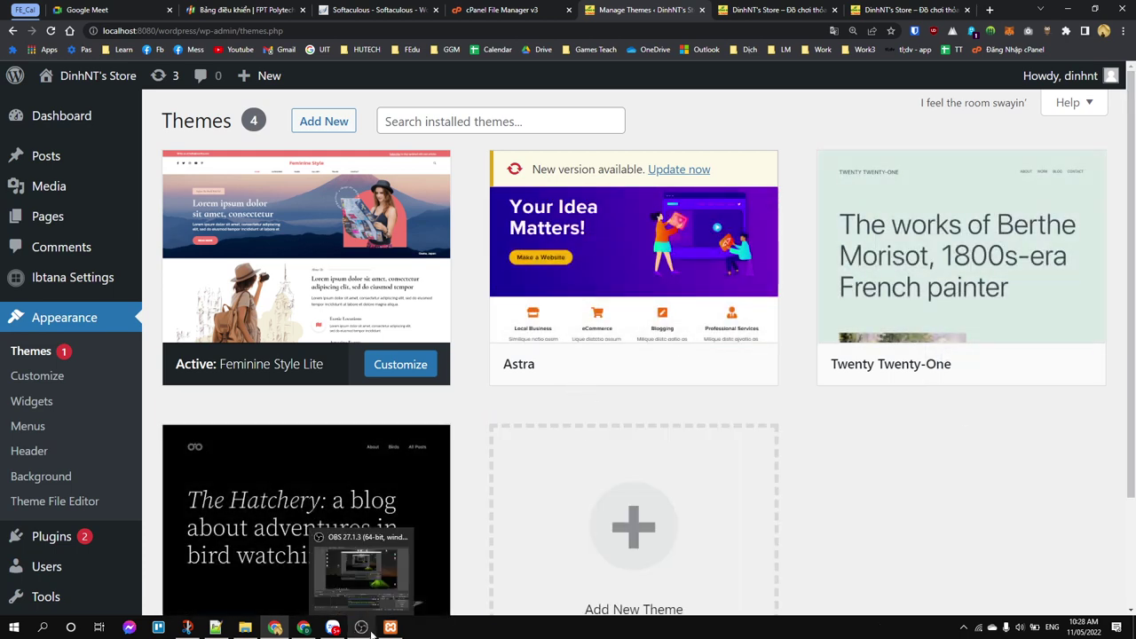
click(372, 633)
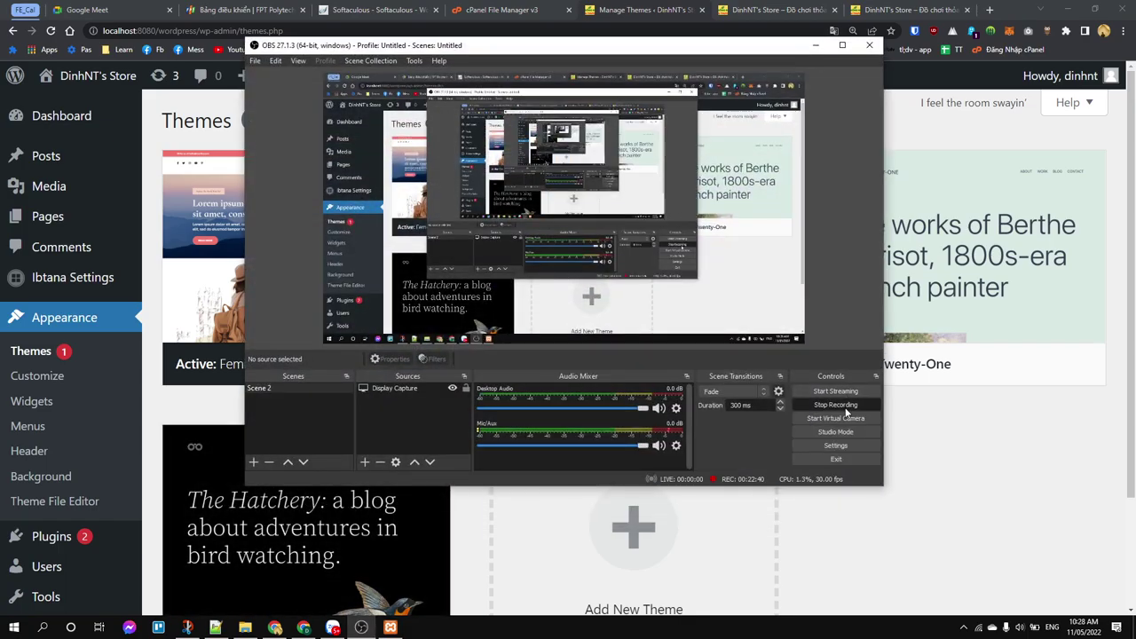